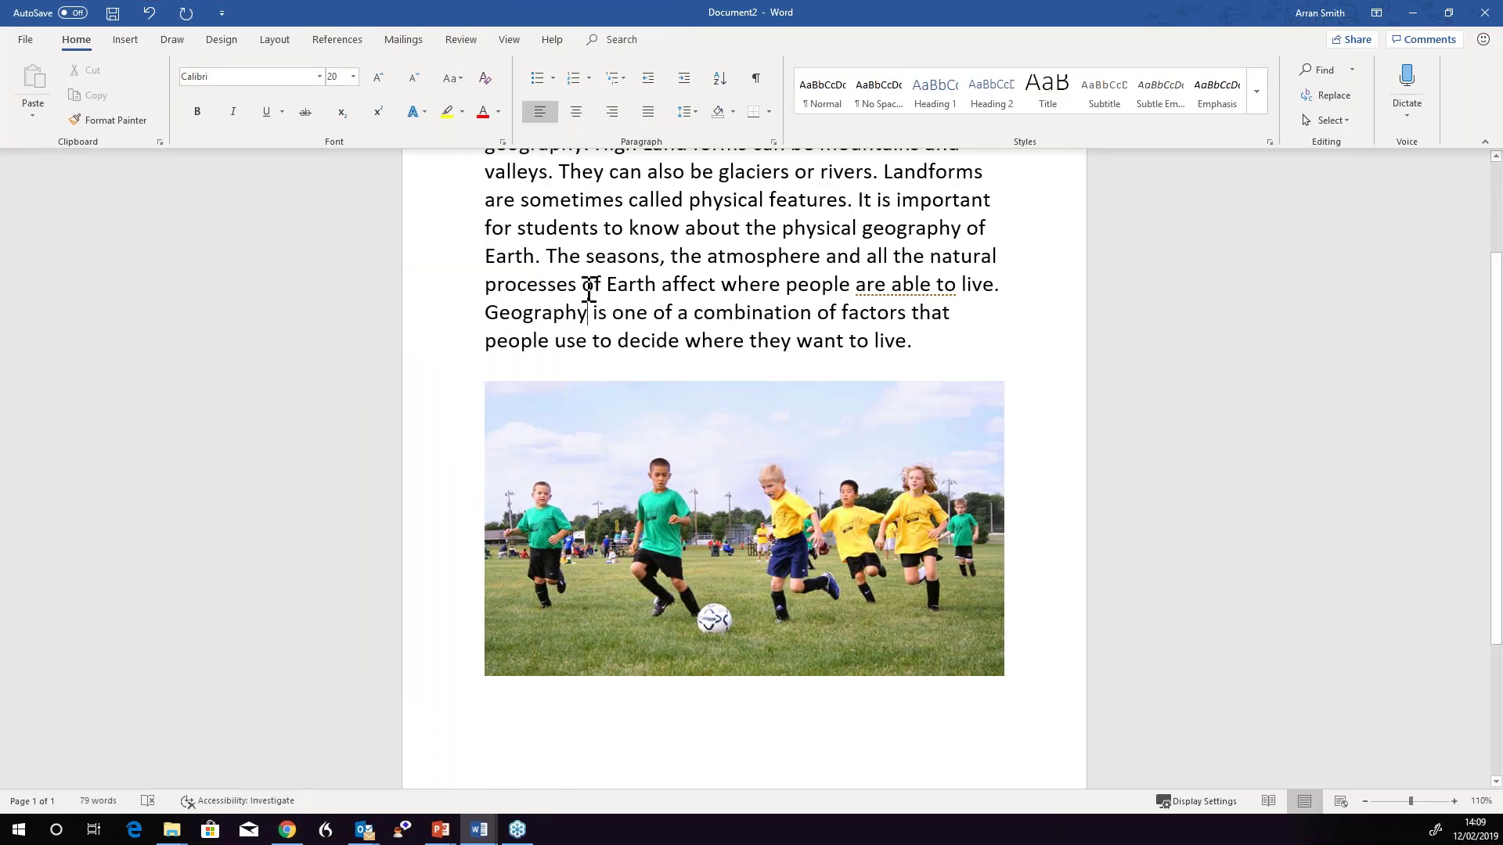
pyautogui.click(797, 342)
pyautogui.moveTo(813, 342); pyautogui.dragTo(849, 342)
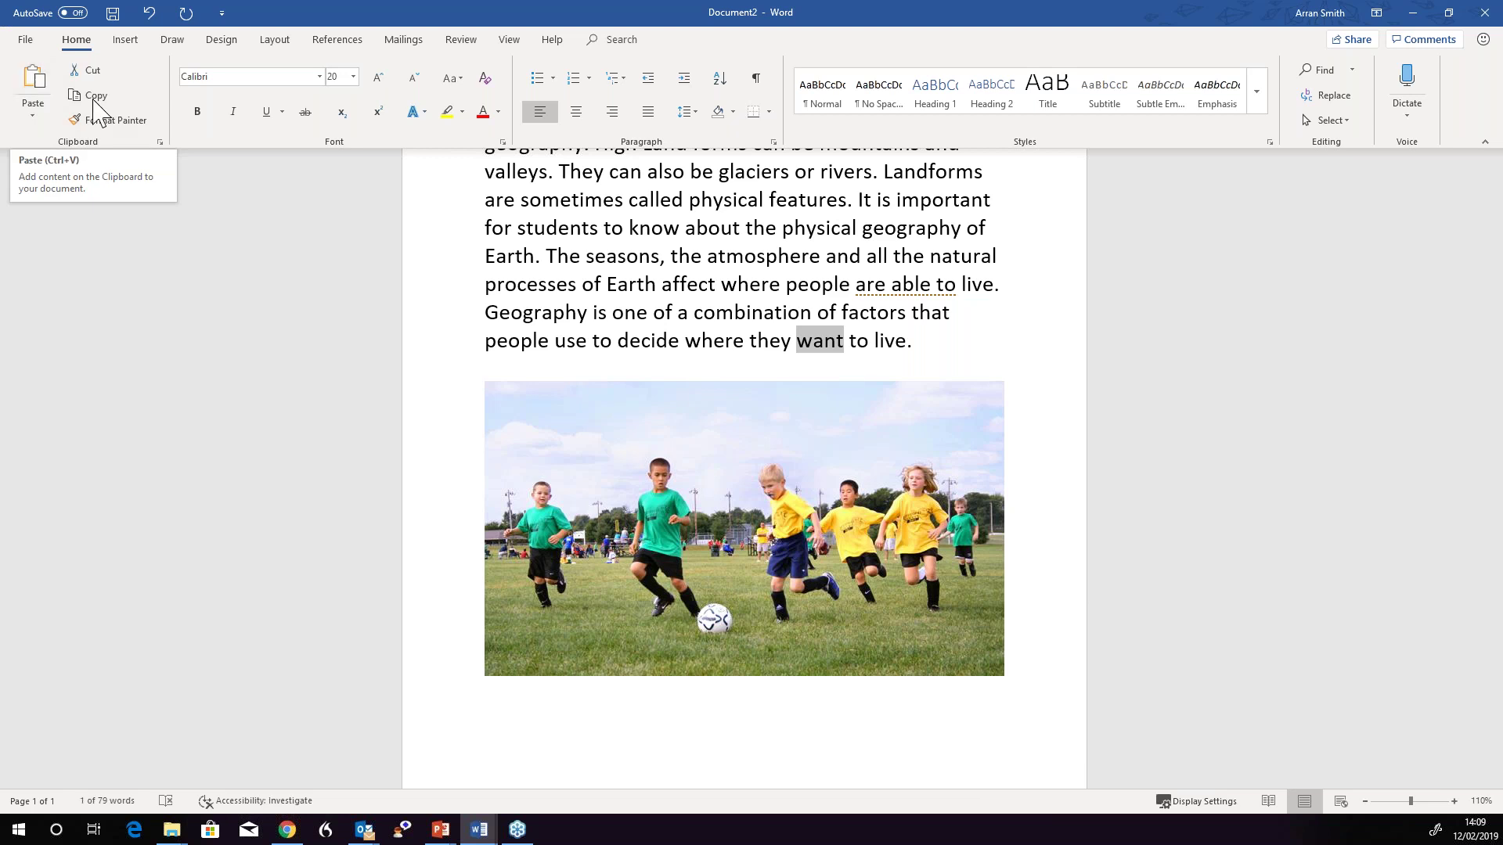
pyautogui.click(127, 41)
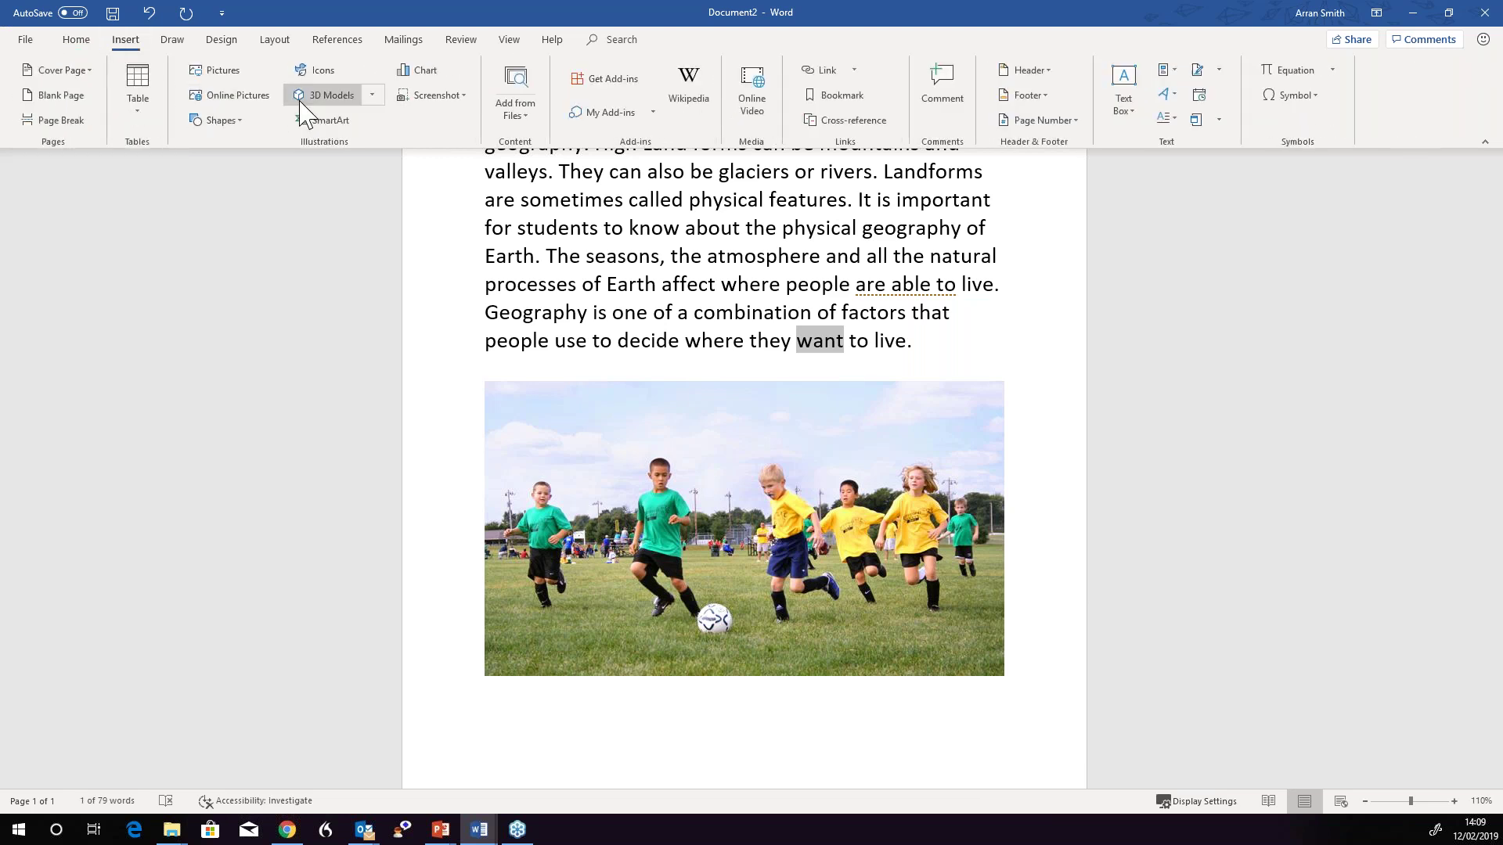
pyautogui.click(68, 42)
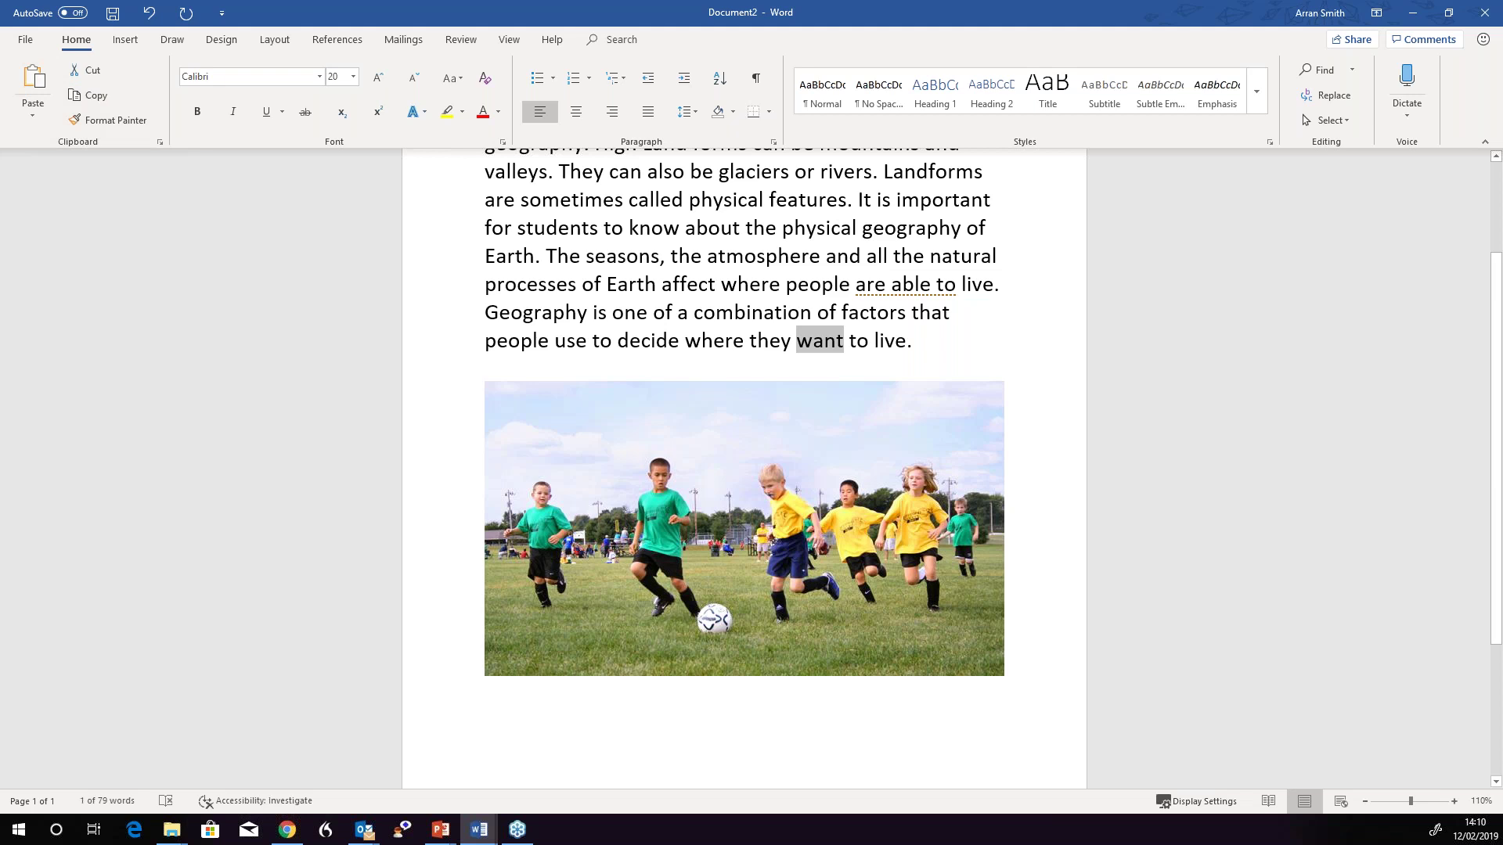
# Switch to the PowerPoint slide show and go through the slides as far as the "Inclusive Co-Authoring" in Microsoft Word slide.
pyautogui.moveTo(454, 836)
pyautogui.click(519, 791)
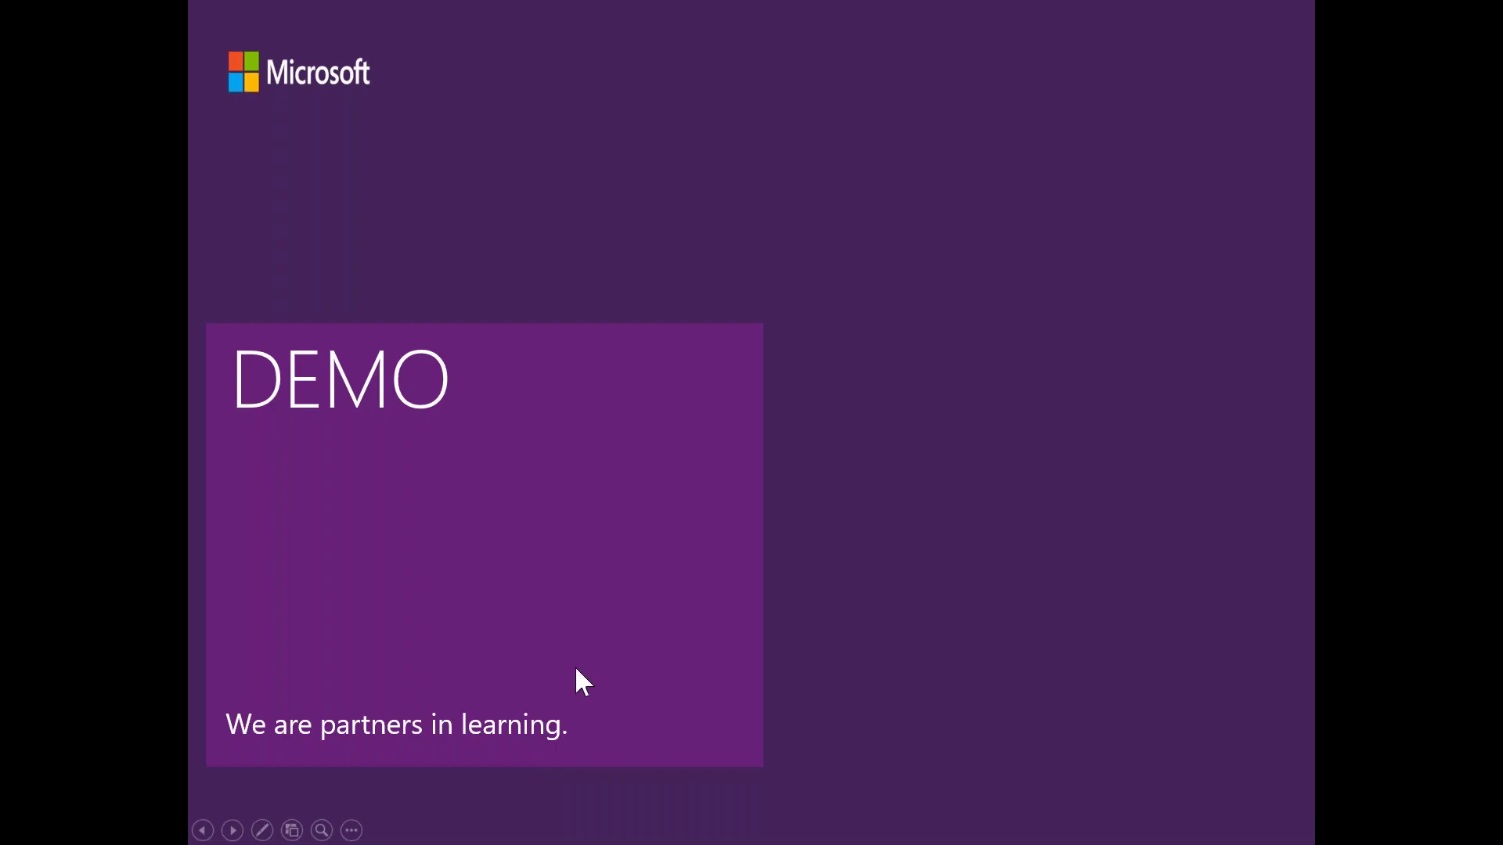
pyautogui.click(429, 614)
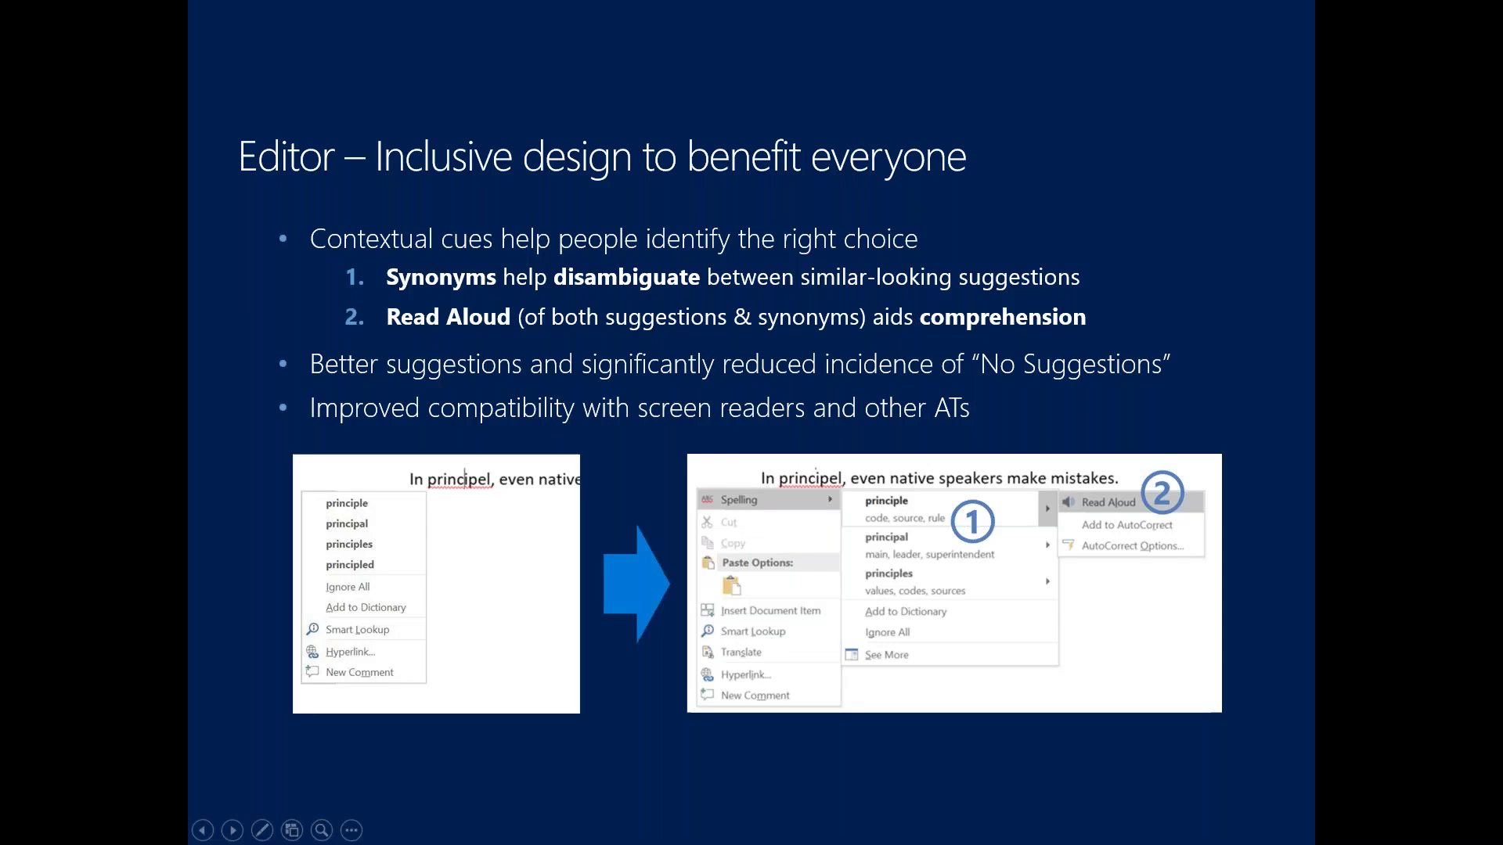
pyautogui.click(201, 828)
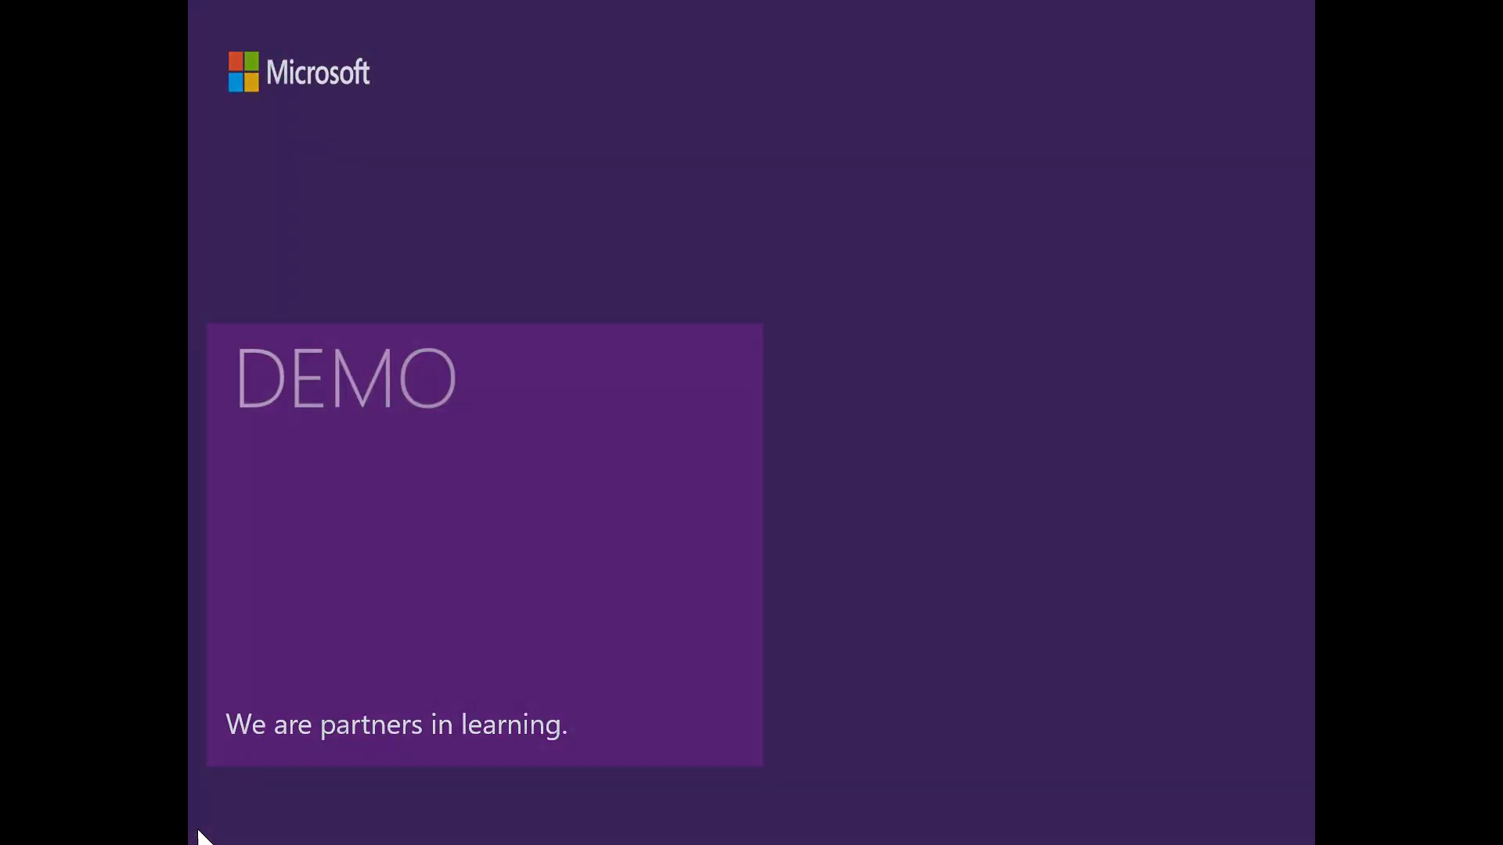
pyautogui.press('Right')
pyautogui.press('Right')
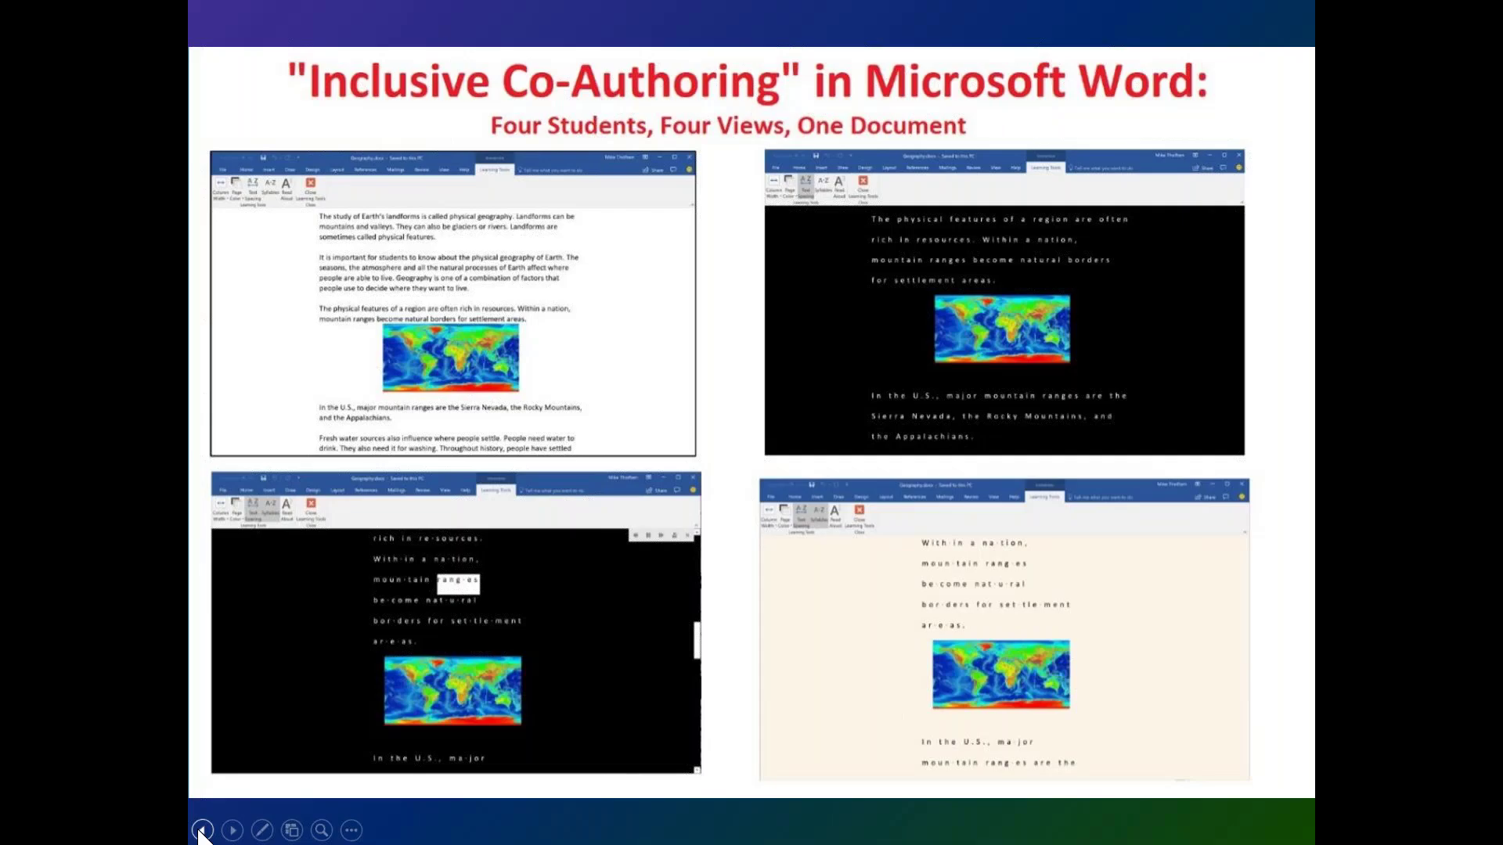
pyautogui.press('Right')
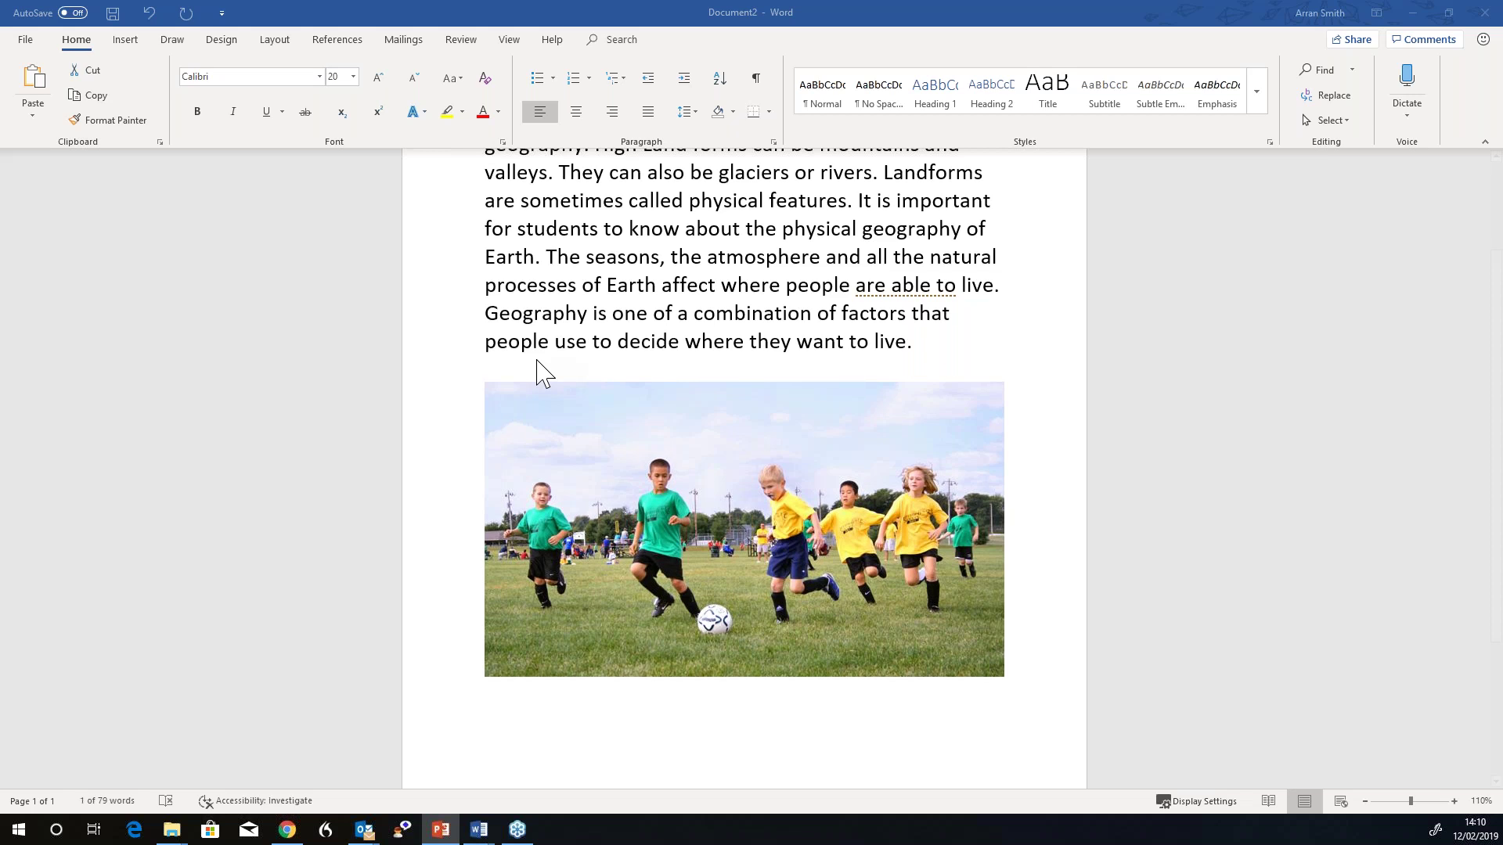
# Have the spelling suggestion "finical" read aloud for the misspelled word "fysical" in the Word document's first line.
pyautogui.scroll(3, 540, 372)
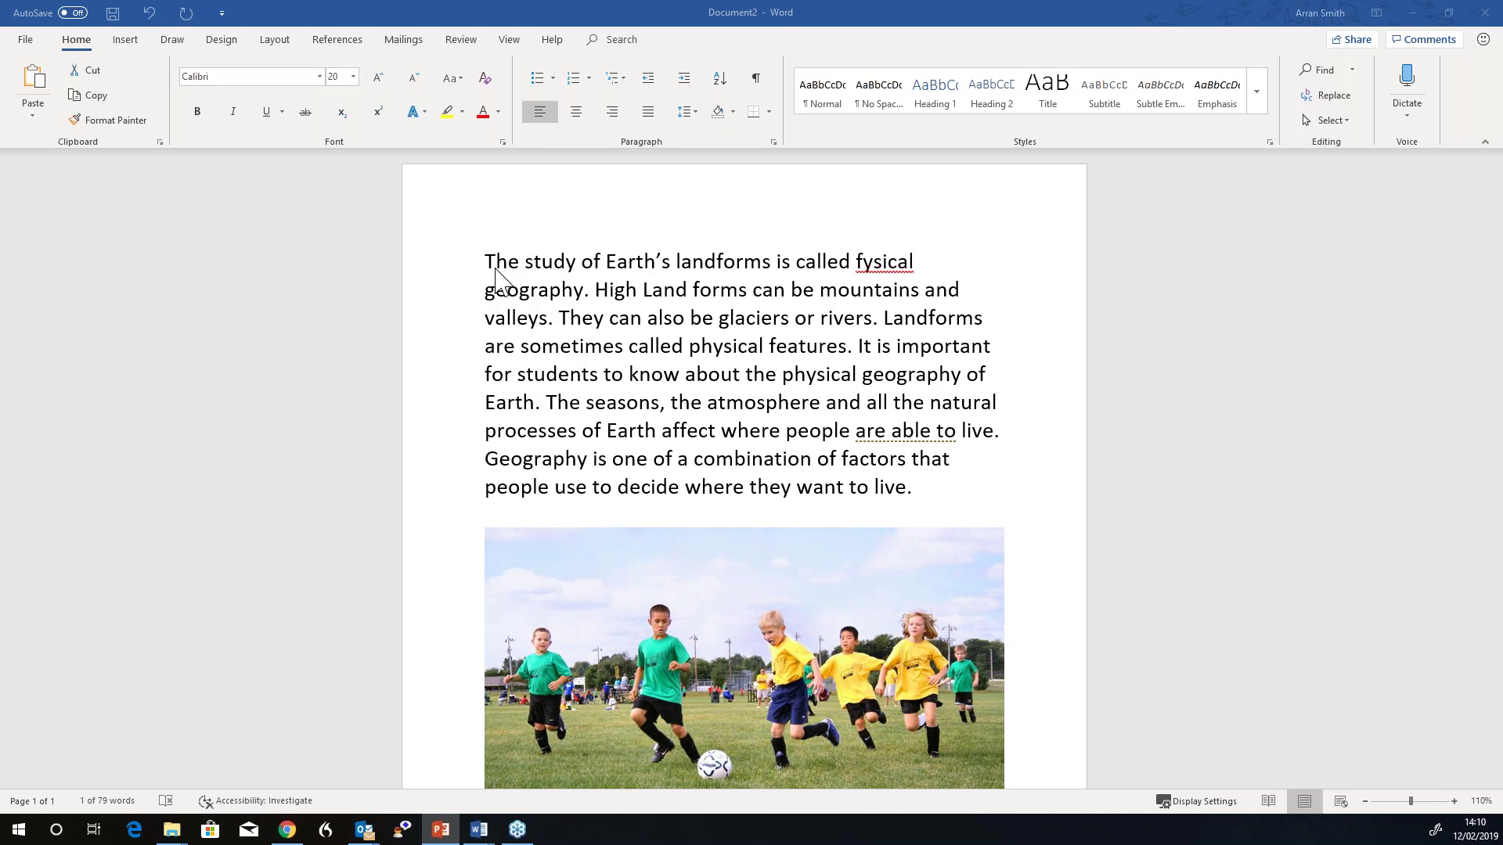
pyautogui.click(887, 262)
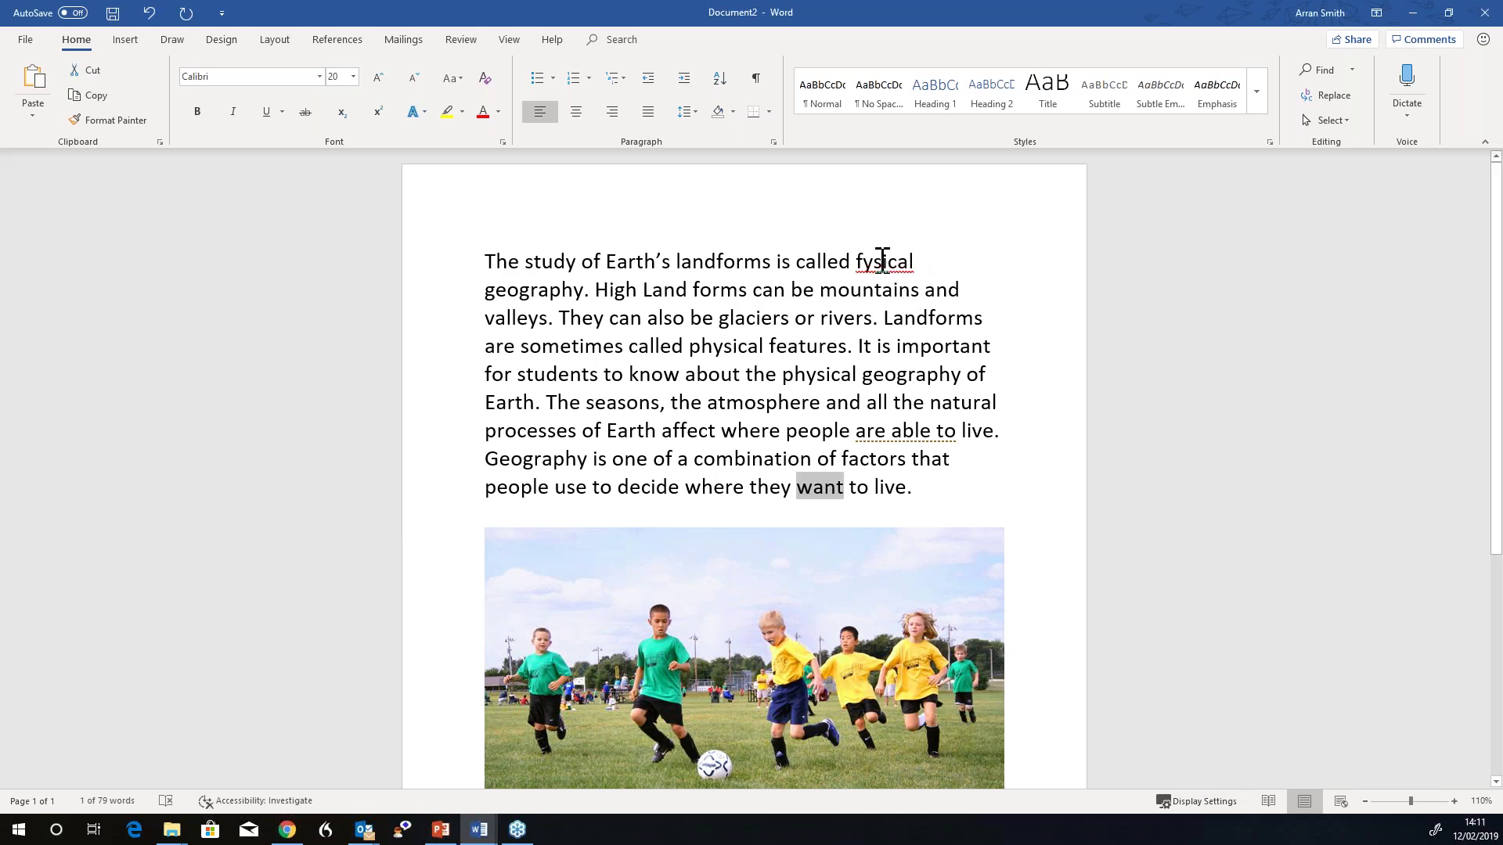
pyautogui.rightClick(888, 266)
pyautogui.moveTo(892, 286)
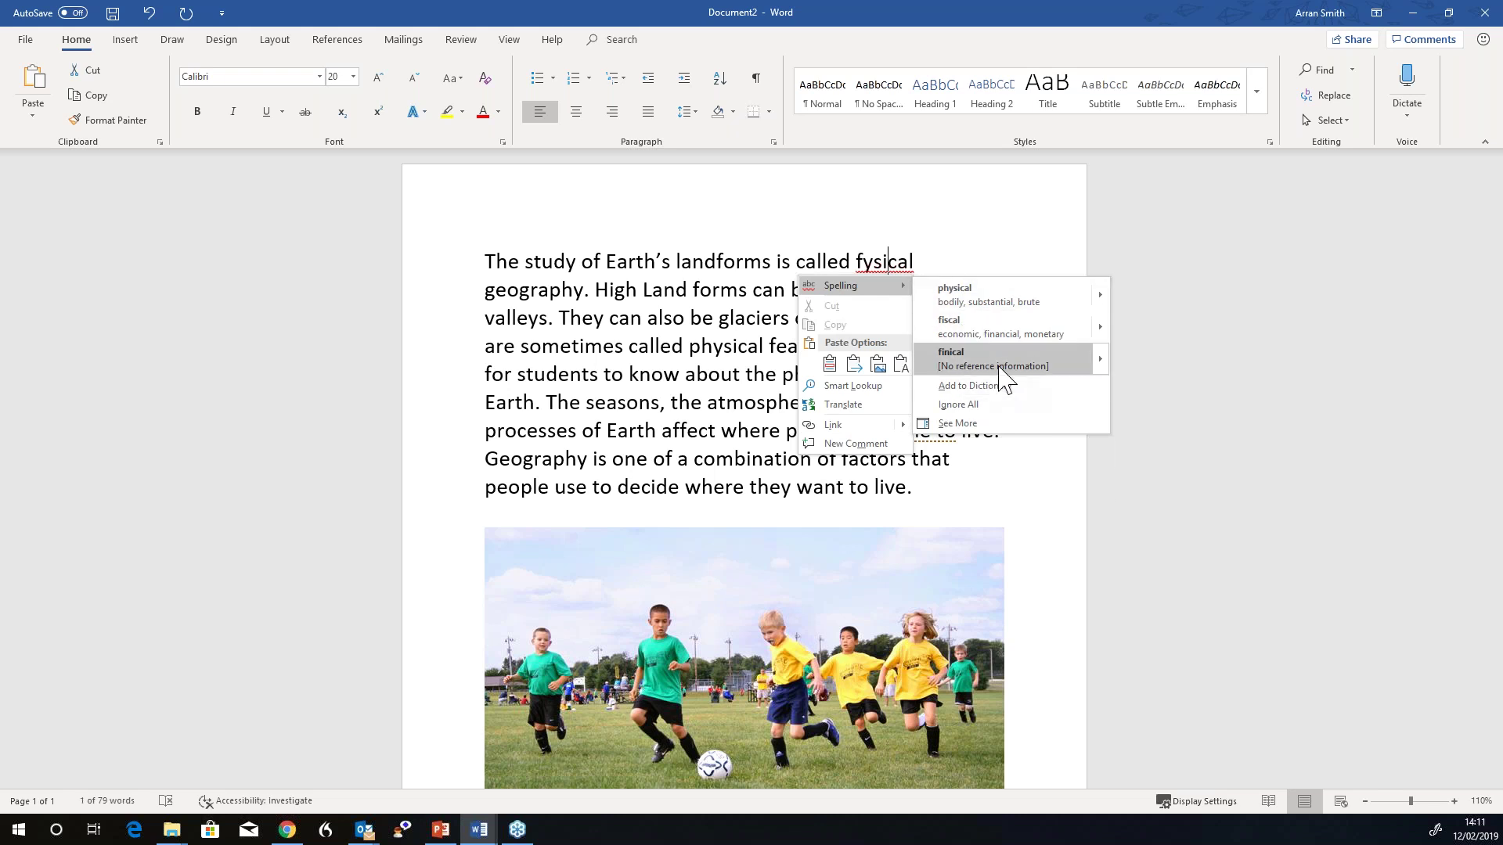
pyautogui.click(1102, 361)
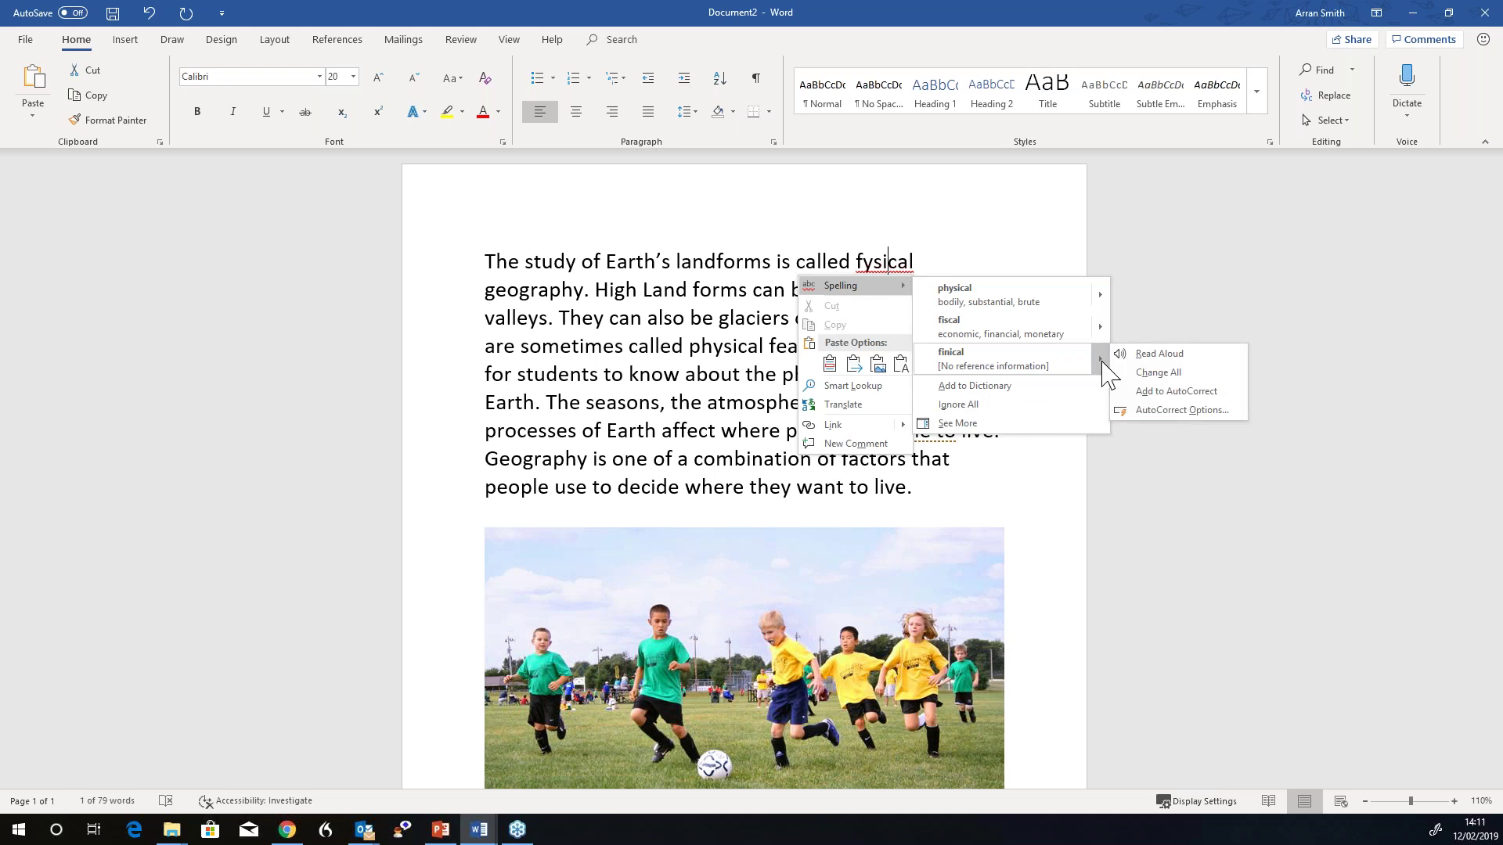
pyautogui.click(1156, 354)
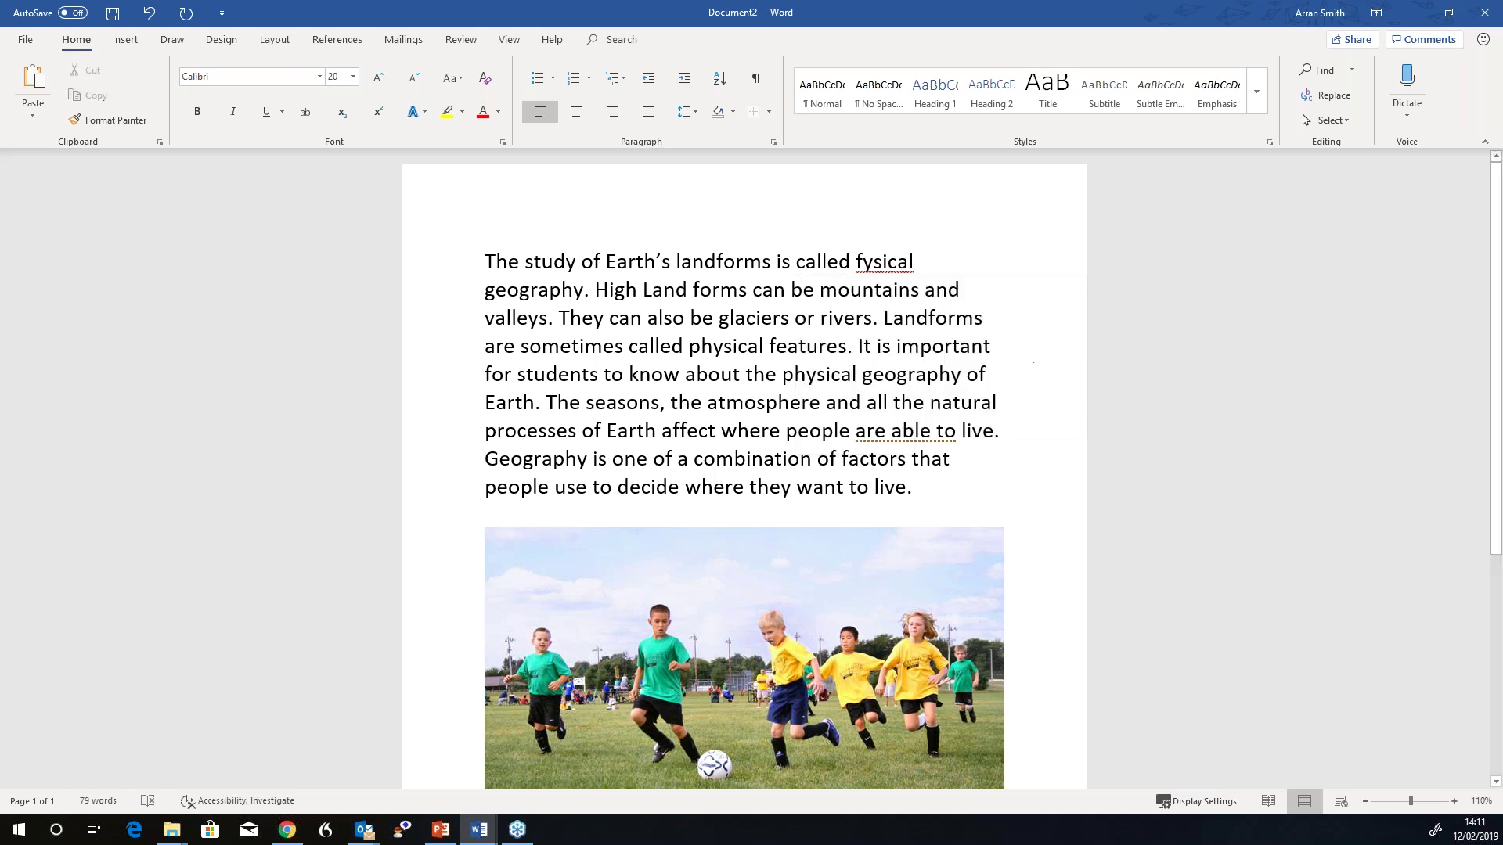
# Correct the misspelled word "fysical" to the suggested spelling "physical".
pyautogui.rightClick(898, 264)
pyautogui.click(1106, 359)
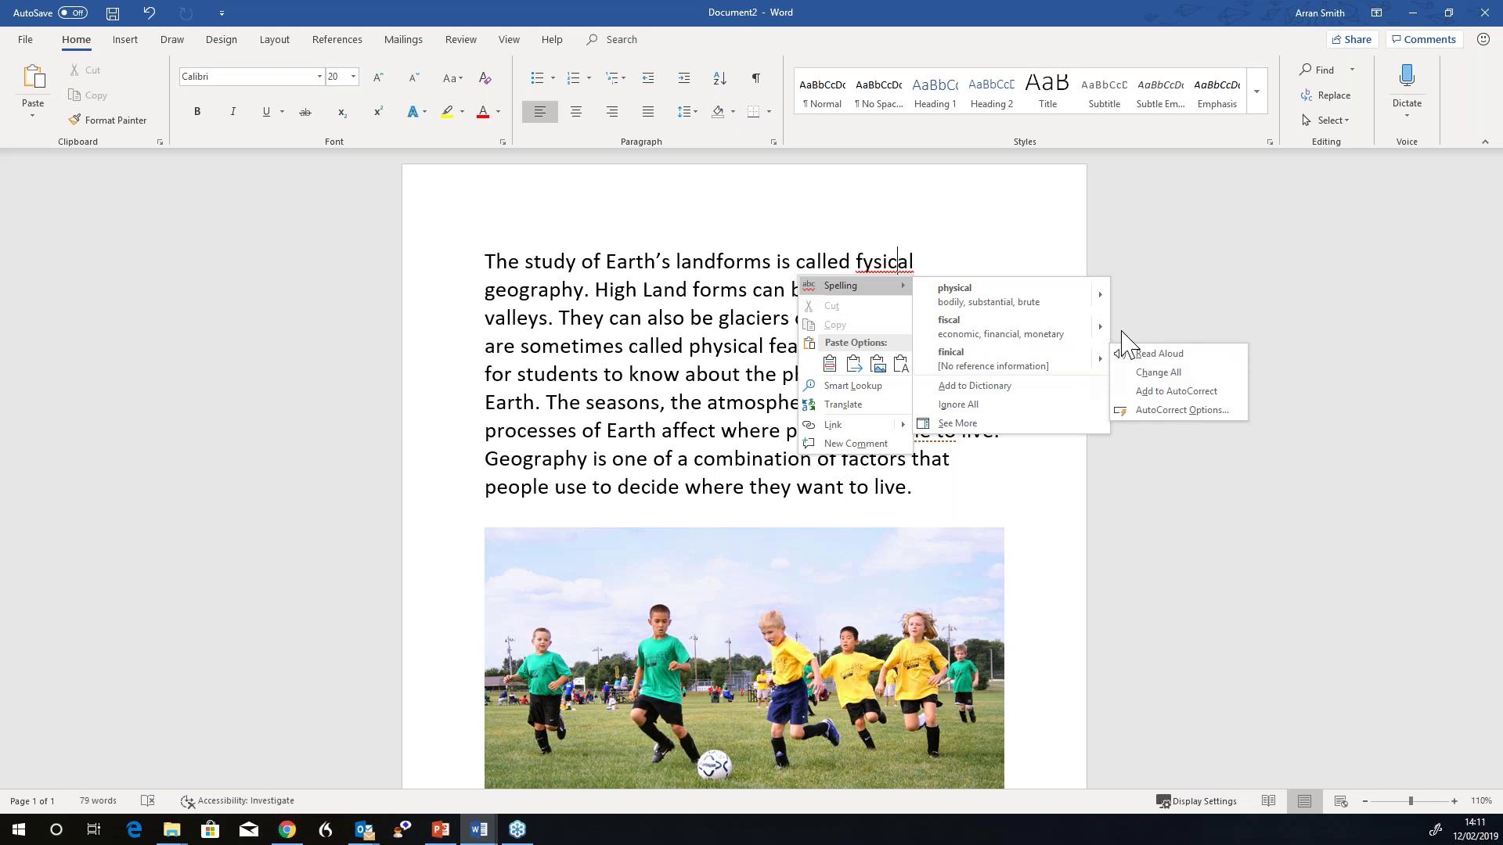
pyautogui.moveTo(1102, 331)
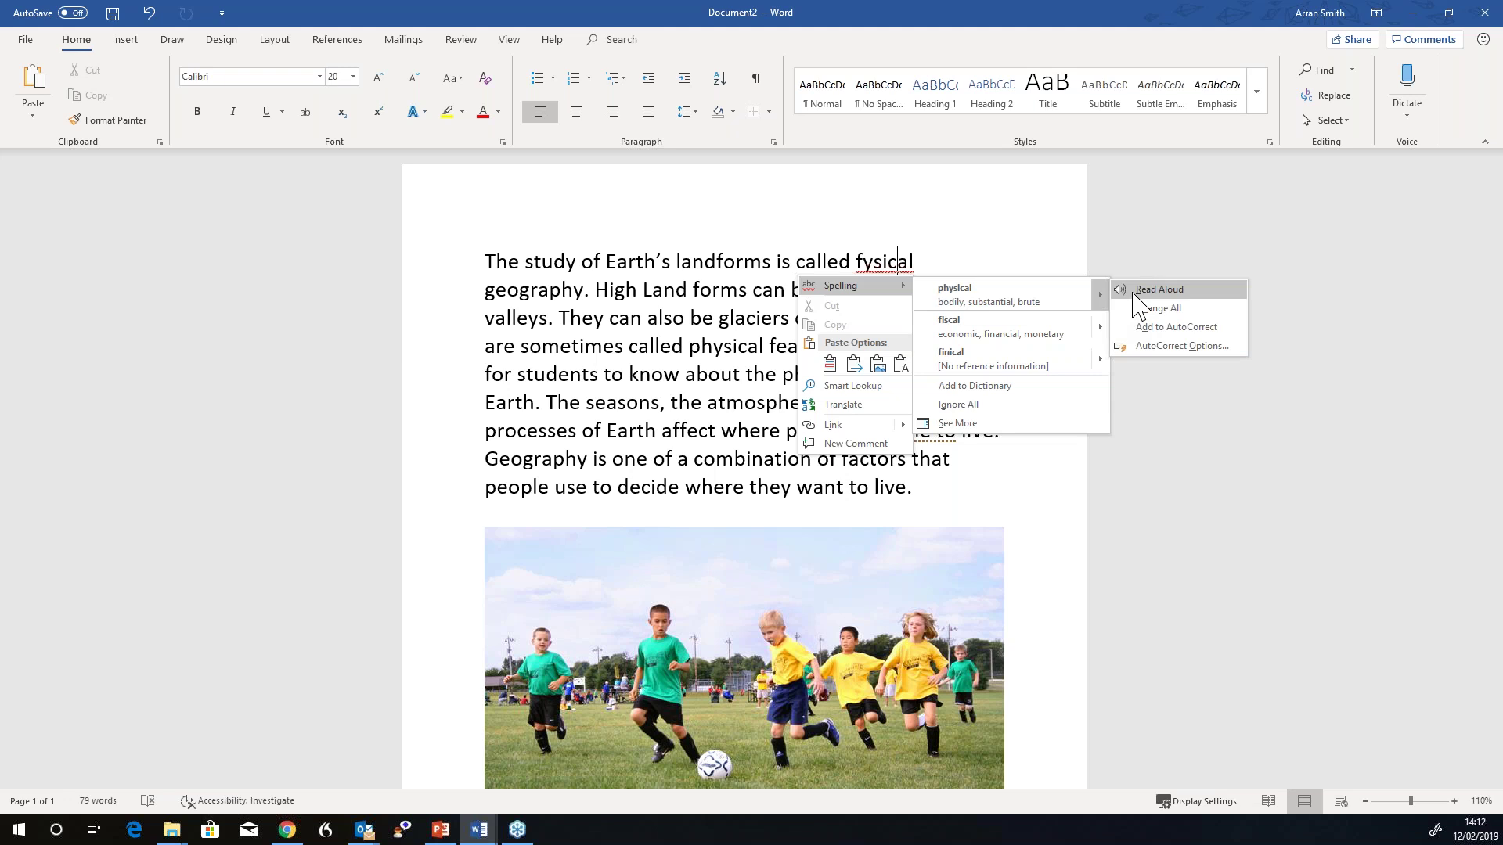
pyautogui.click(1018, 306)
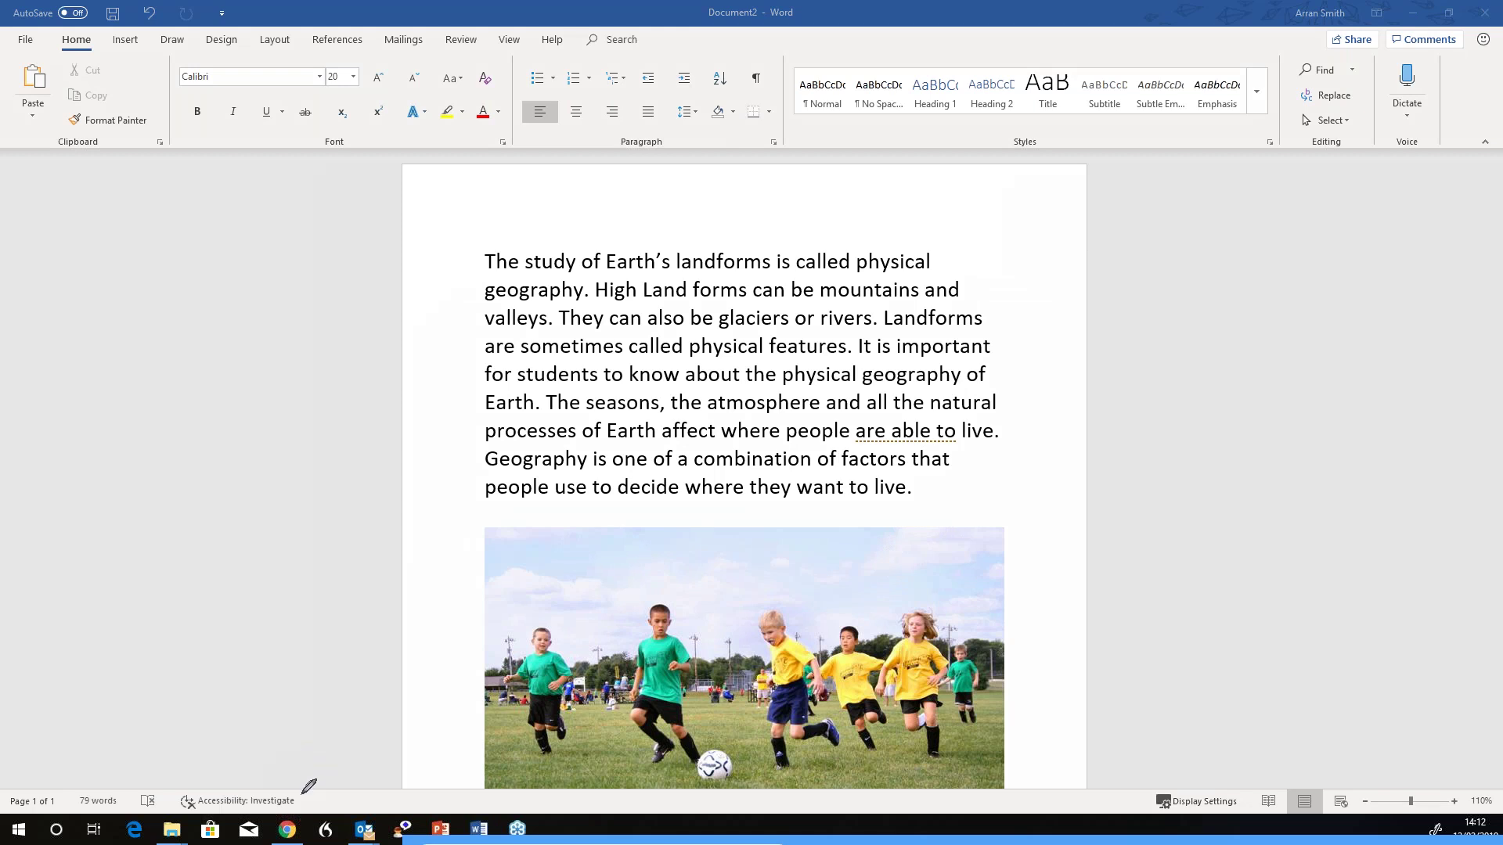
pyautogui.moveTo(327, 799)
pyautogui.mouseDown()
pyautogui.moveTo(257, 767)
pyautogui.moveTo(195, 775)
pyautogui.moveTo(166, 800)
pyautogui.moveTo(246, 819)
pyautogui.moveTo(336, 785)
pyautogui.mouseUp()
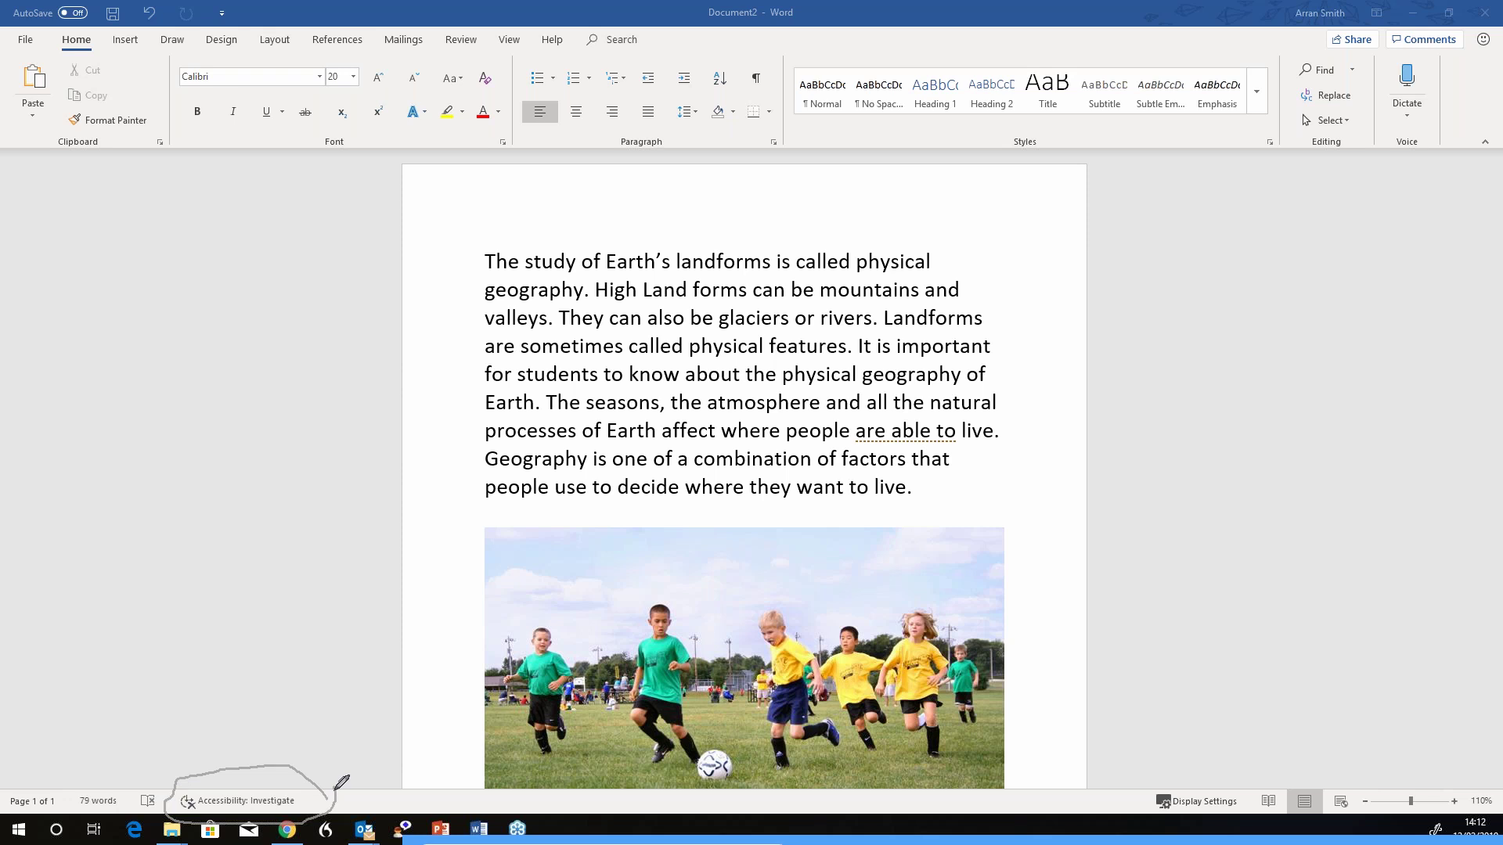
pyautogui.press('Escape')
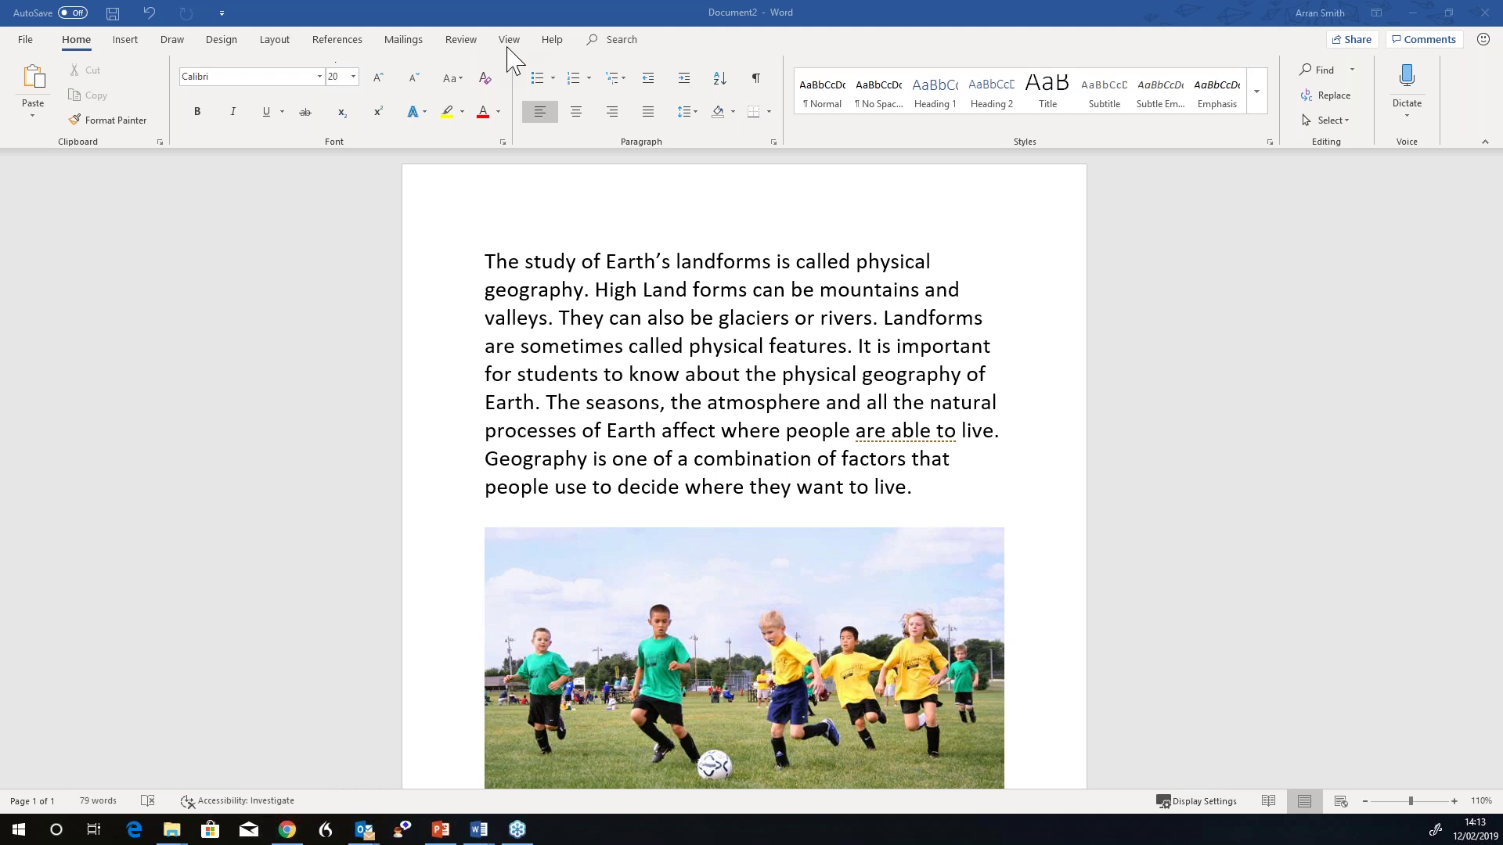
# Run the accessibility check on the document.
pyautogui.click(455, 41)
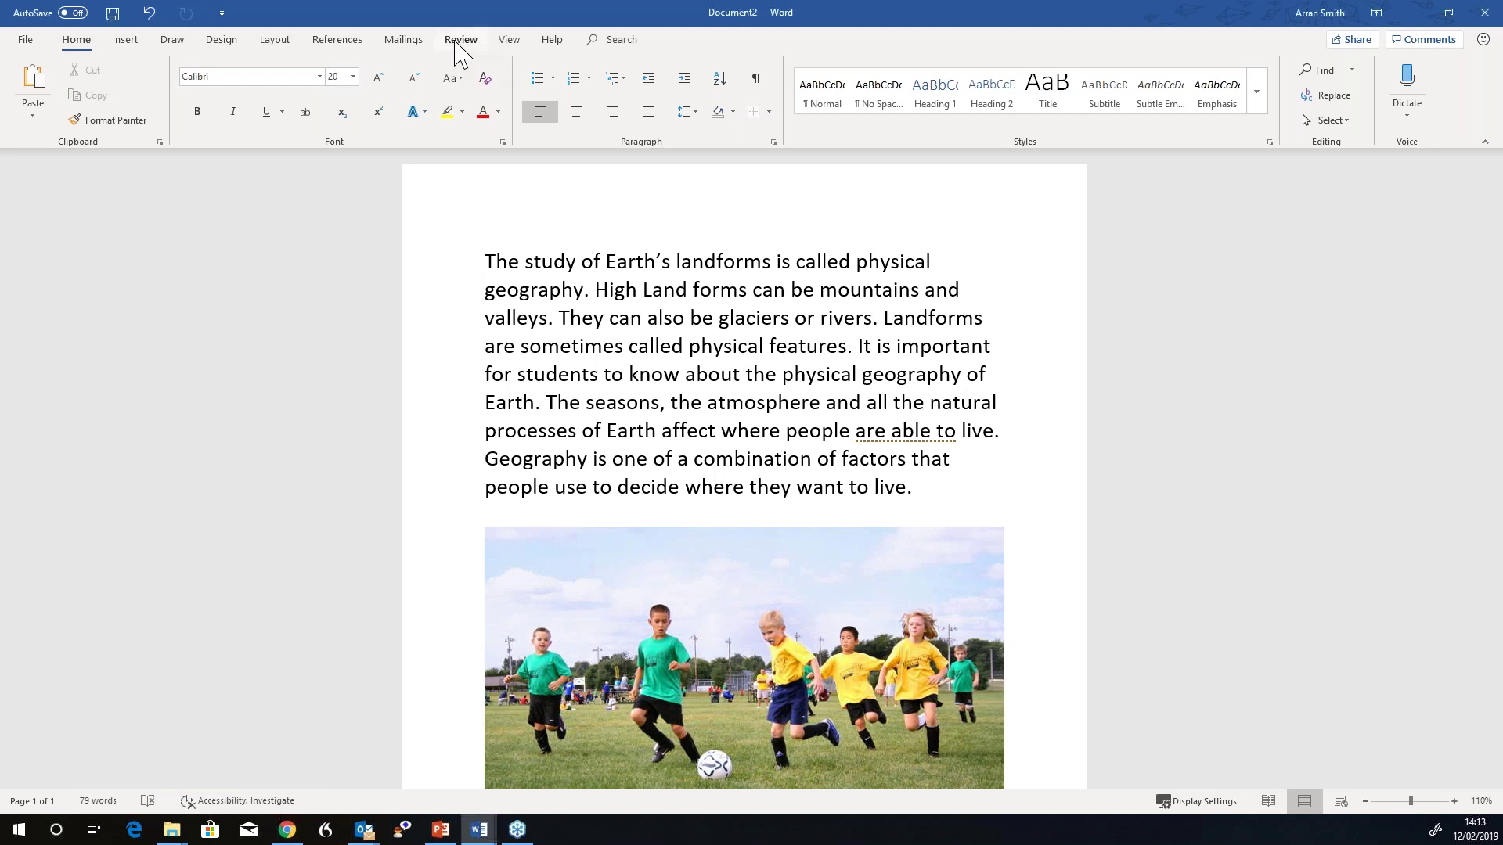
pyautogui.click(466, 43)
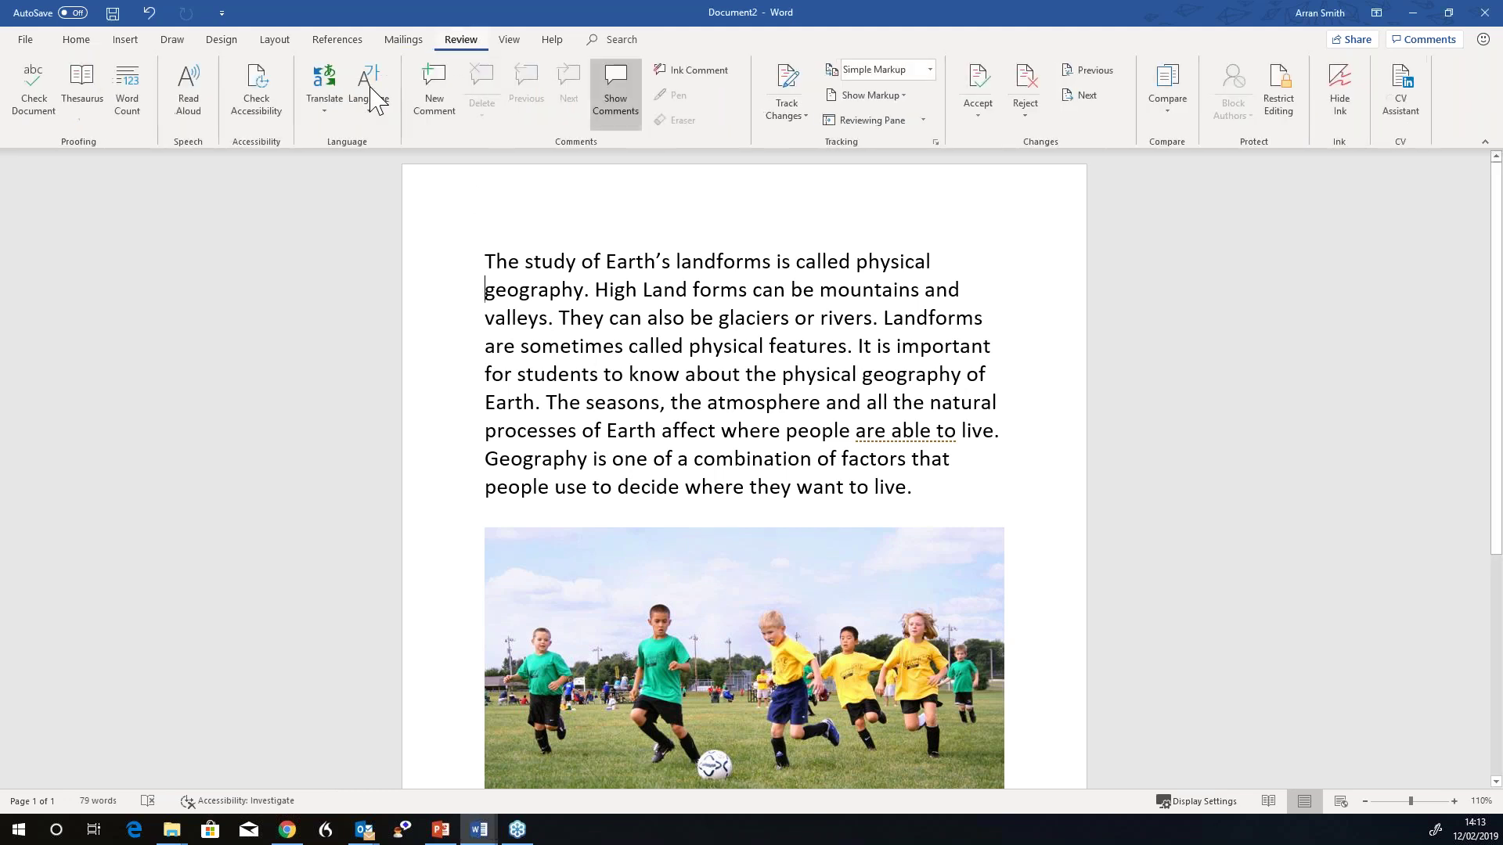
pyautogui.click(269, 79)
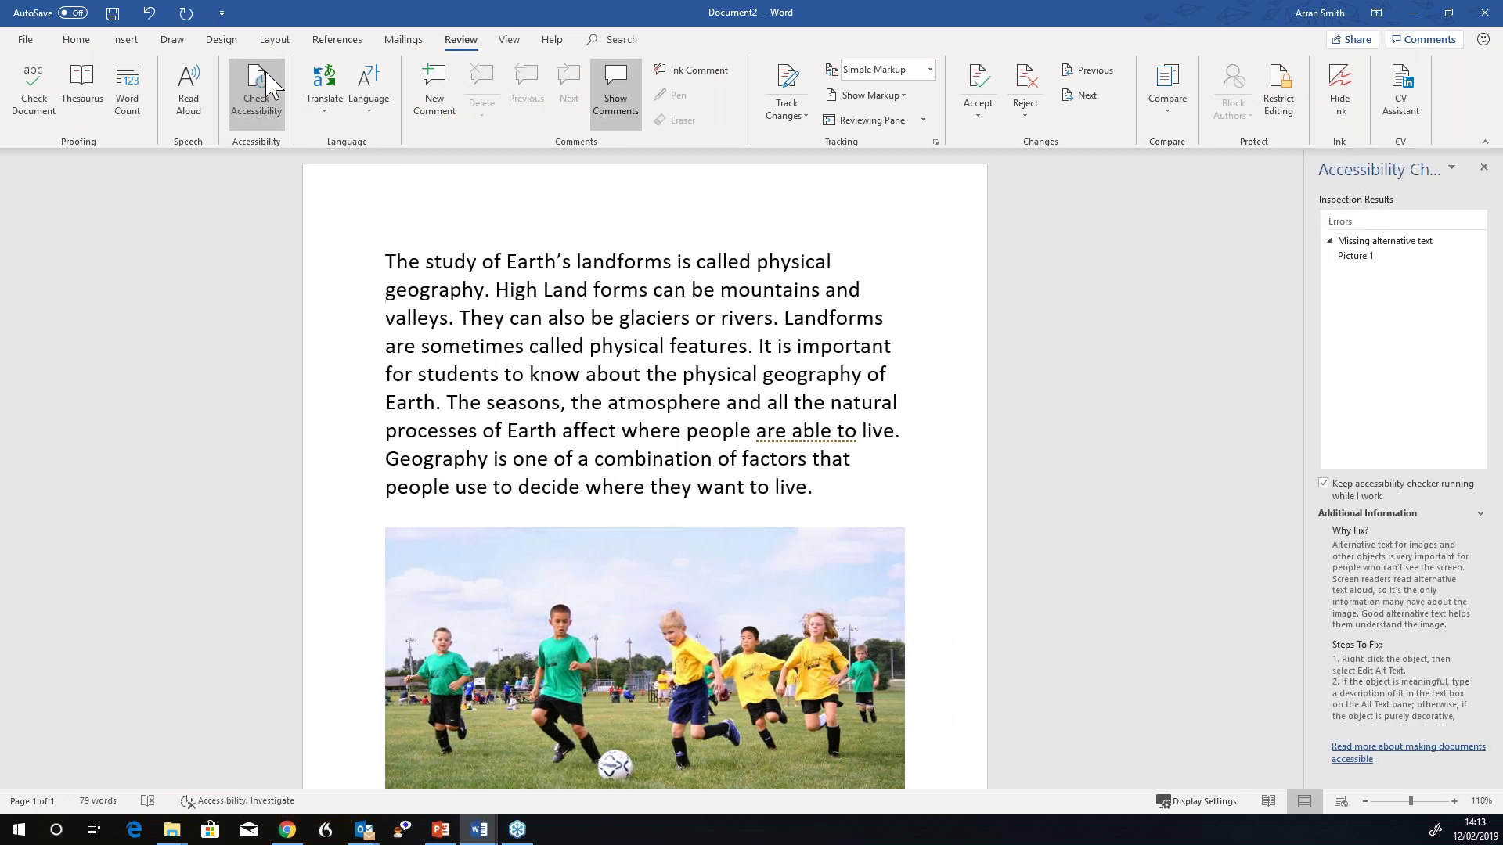
# Add a description to Picture 1 from the missing alternative text error, using an automatically generated one.
pyautogui.moveTo(1396, 268)
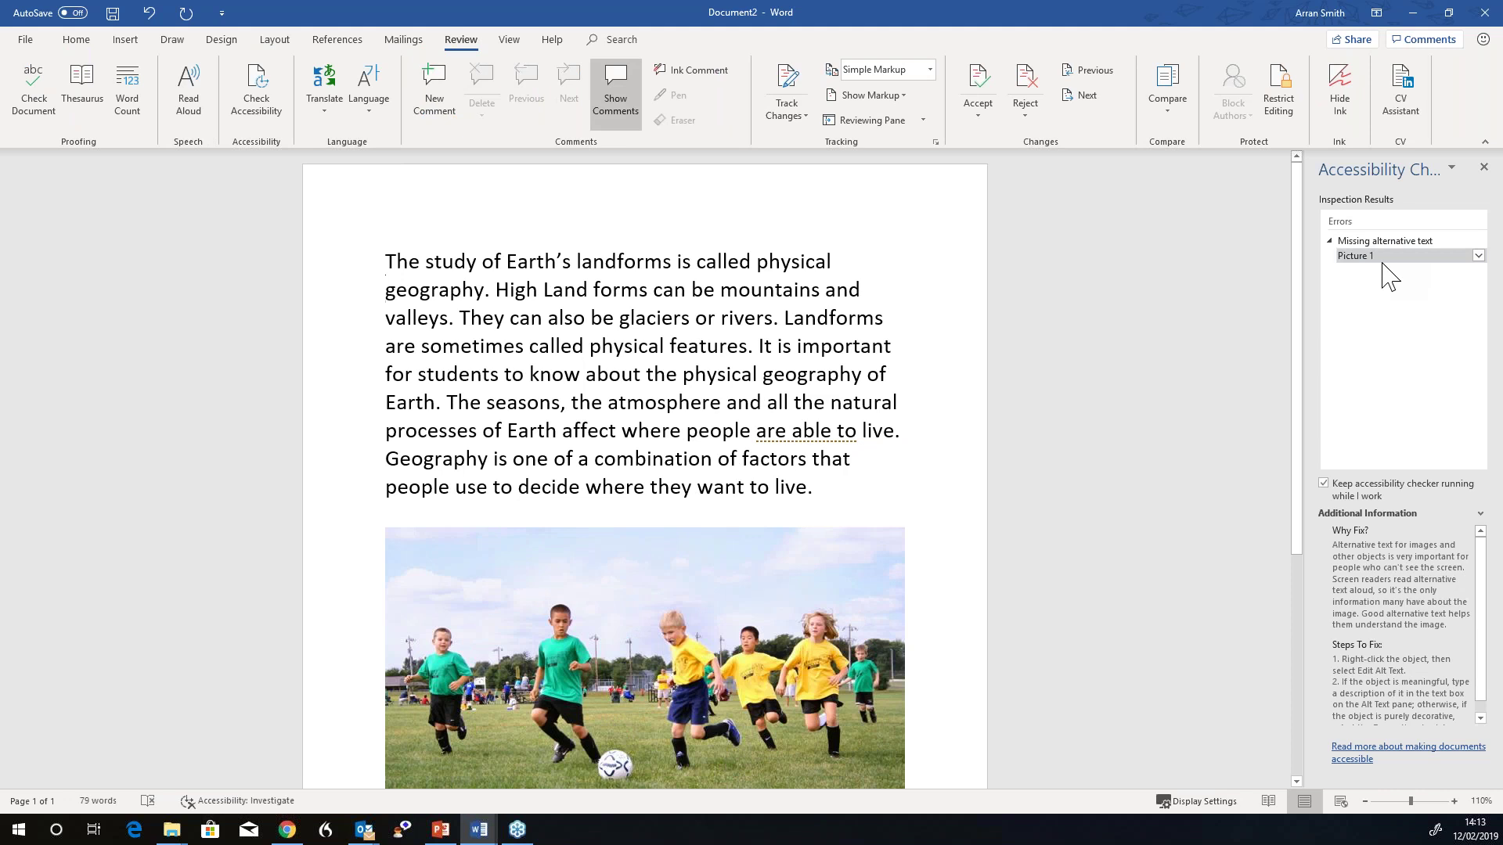
pyautogui.click(1476, 258)
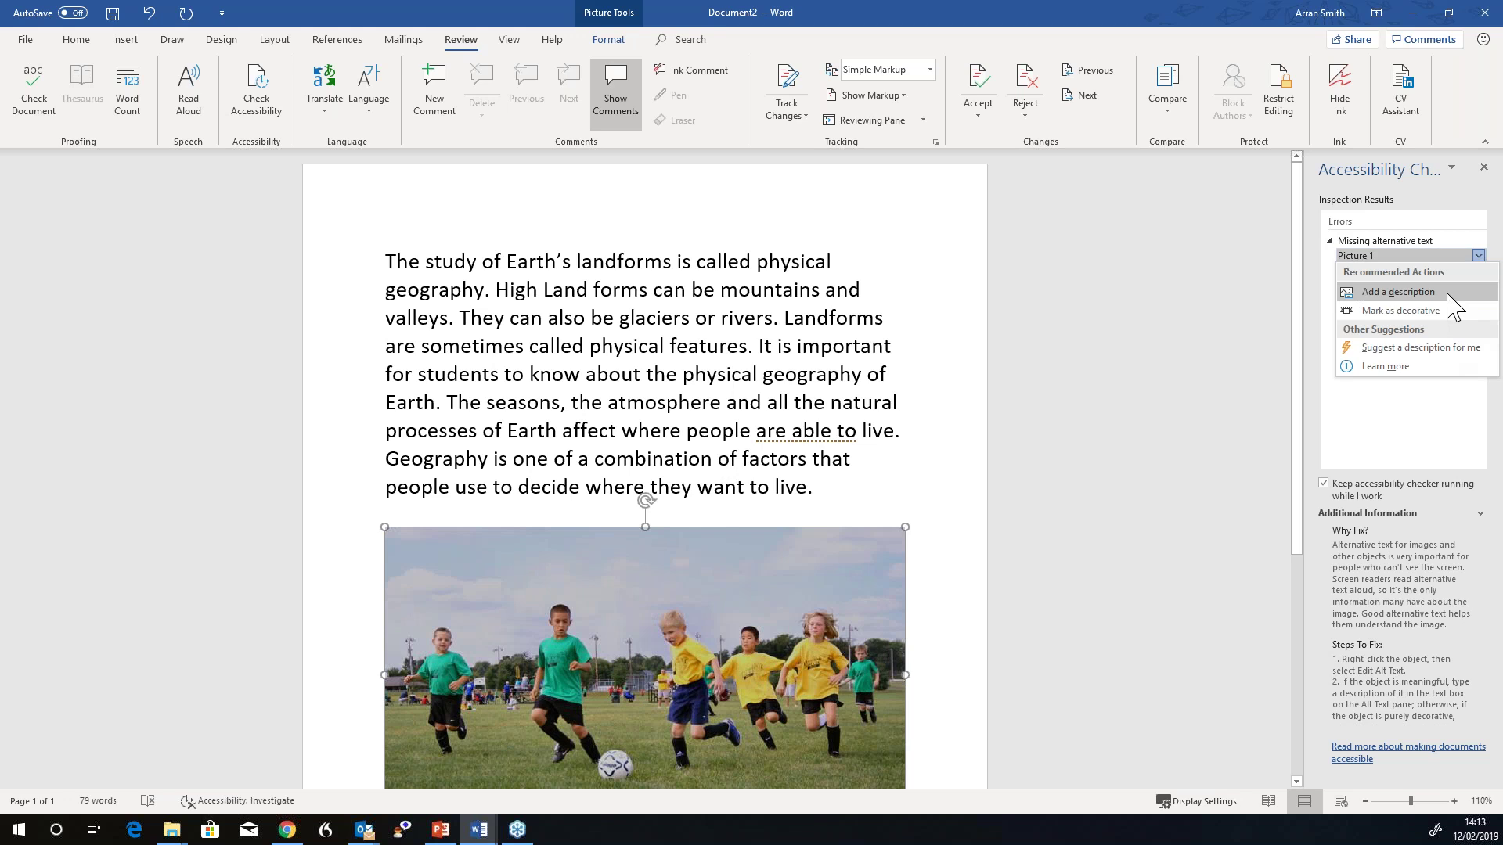
pyautogui.click(1391, 296)
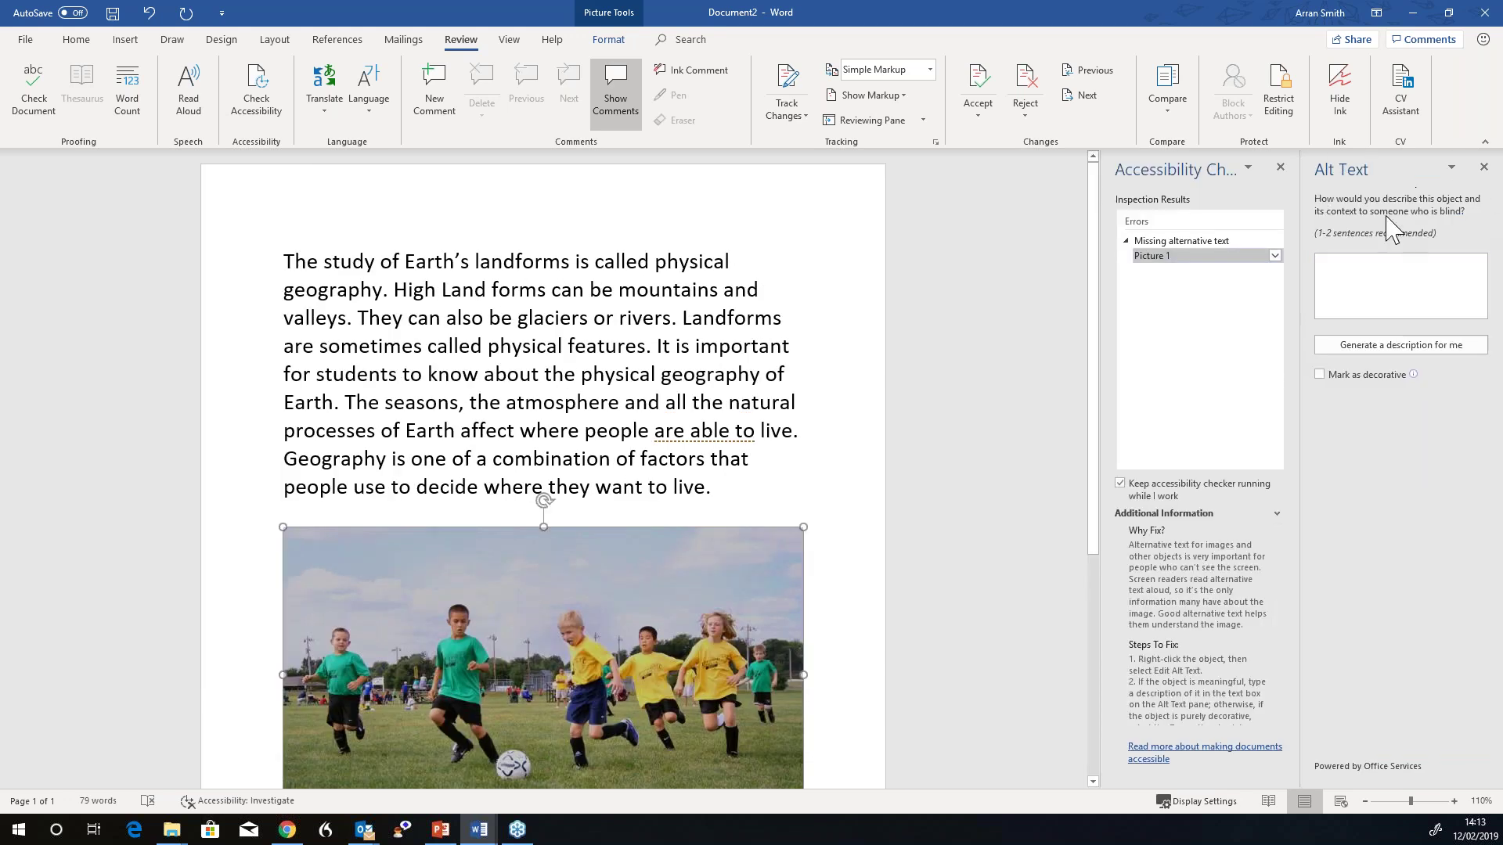
pyautogui.click(1324, 301)
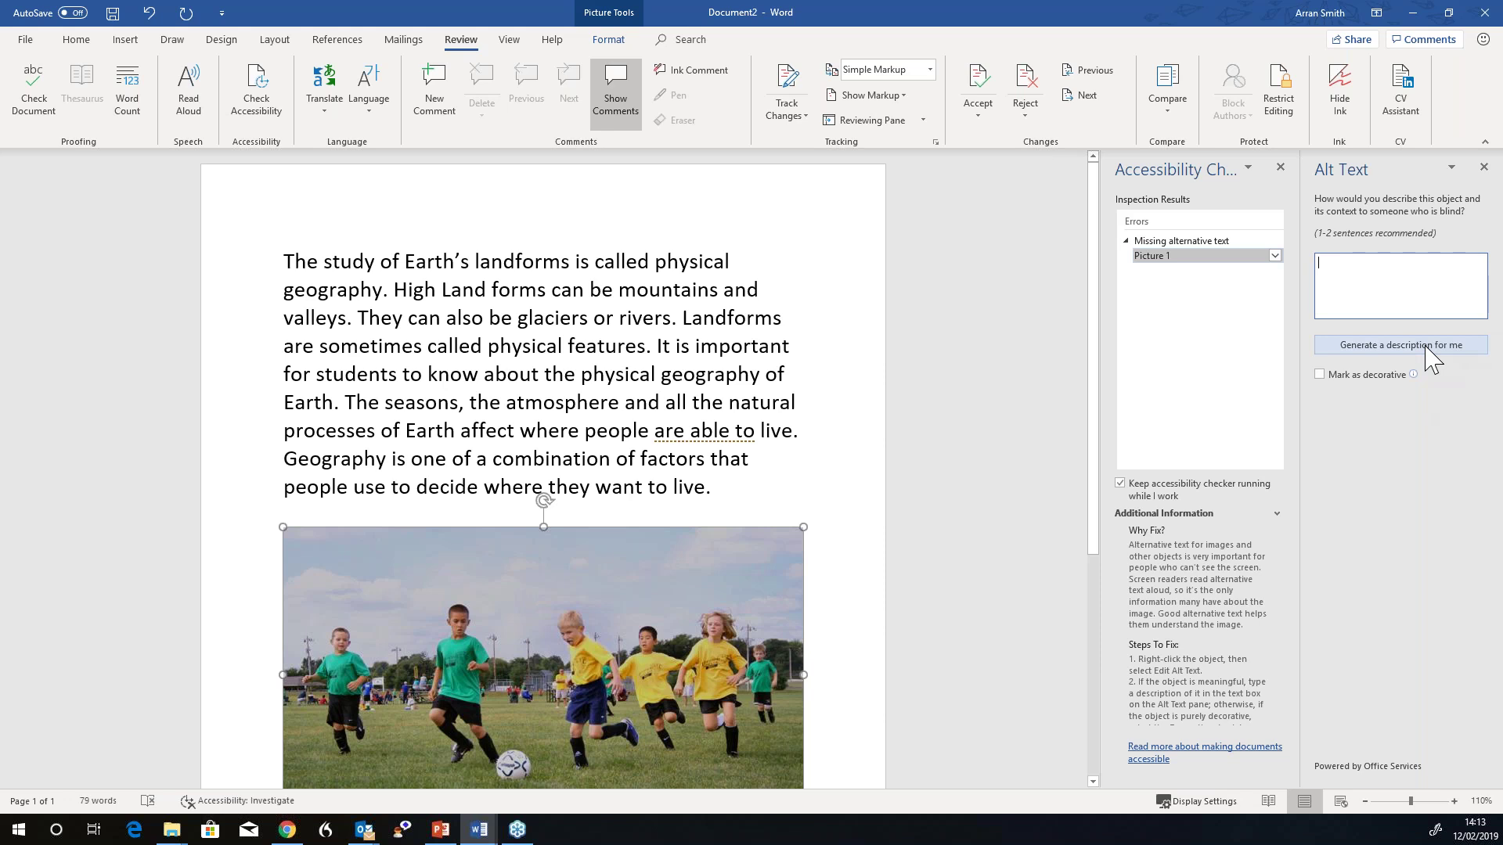
pyautogui.click(1363, 352)
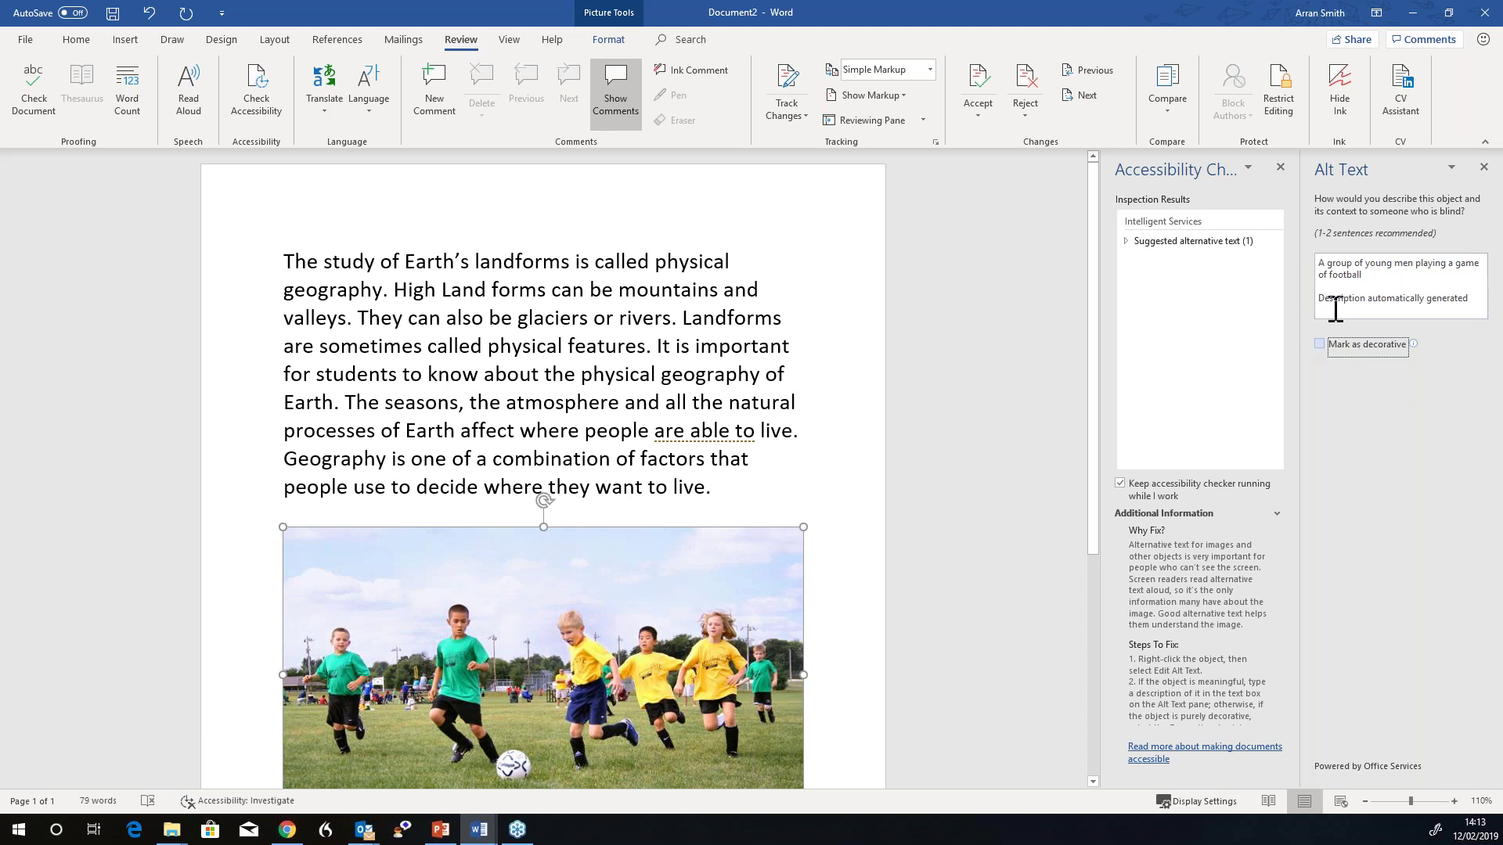
# Edit the alt text to read "A group of young children playing a game of football" and delete the "Description automatically generated" line.
pyautogui.click(1391, 266)
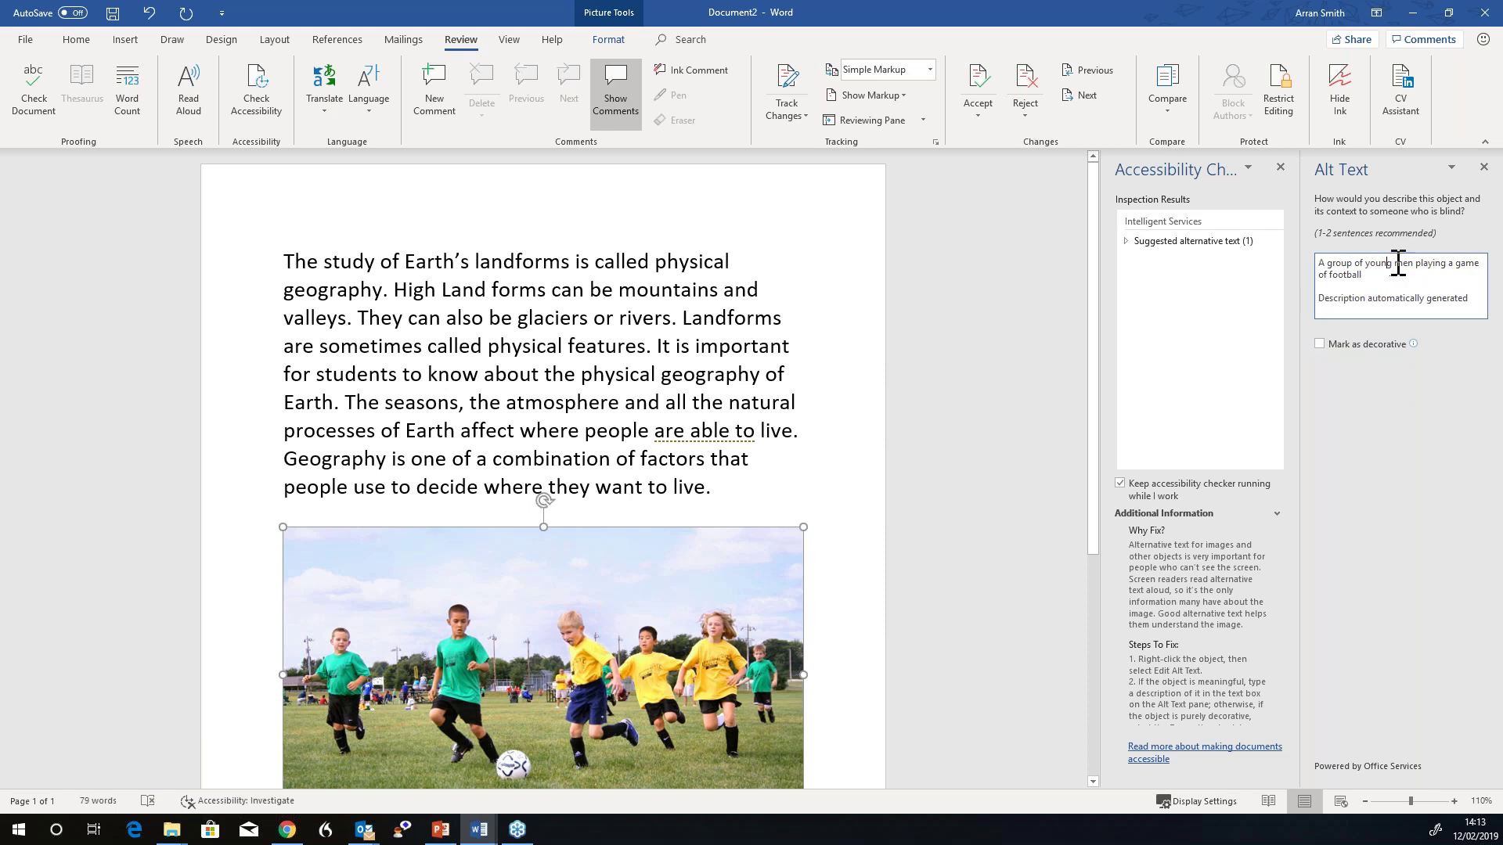
pyautogui.press('BackSpace')
pyautogui.press('BackSpace')
pyautogui.press('BackSpace')
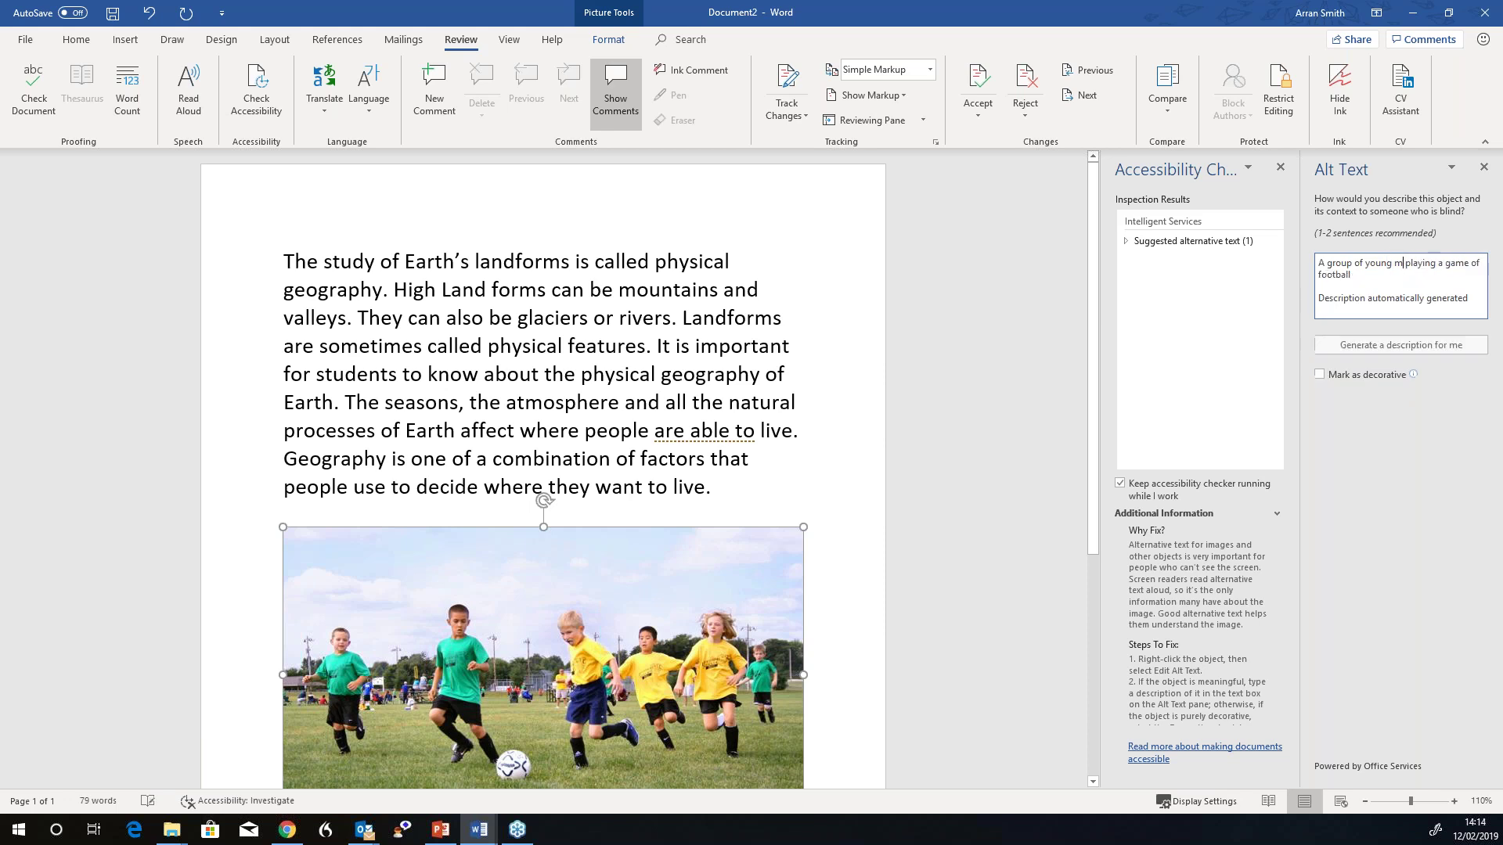
pyautogui.write('child')
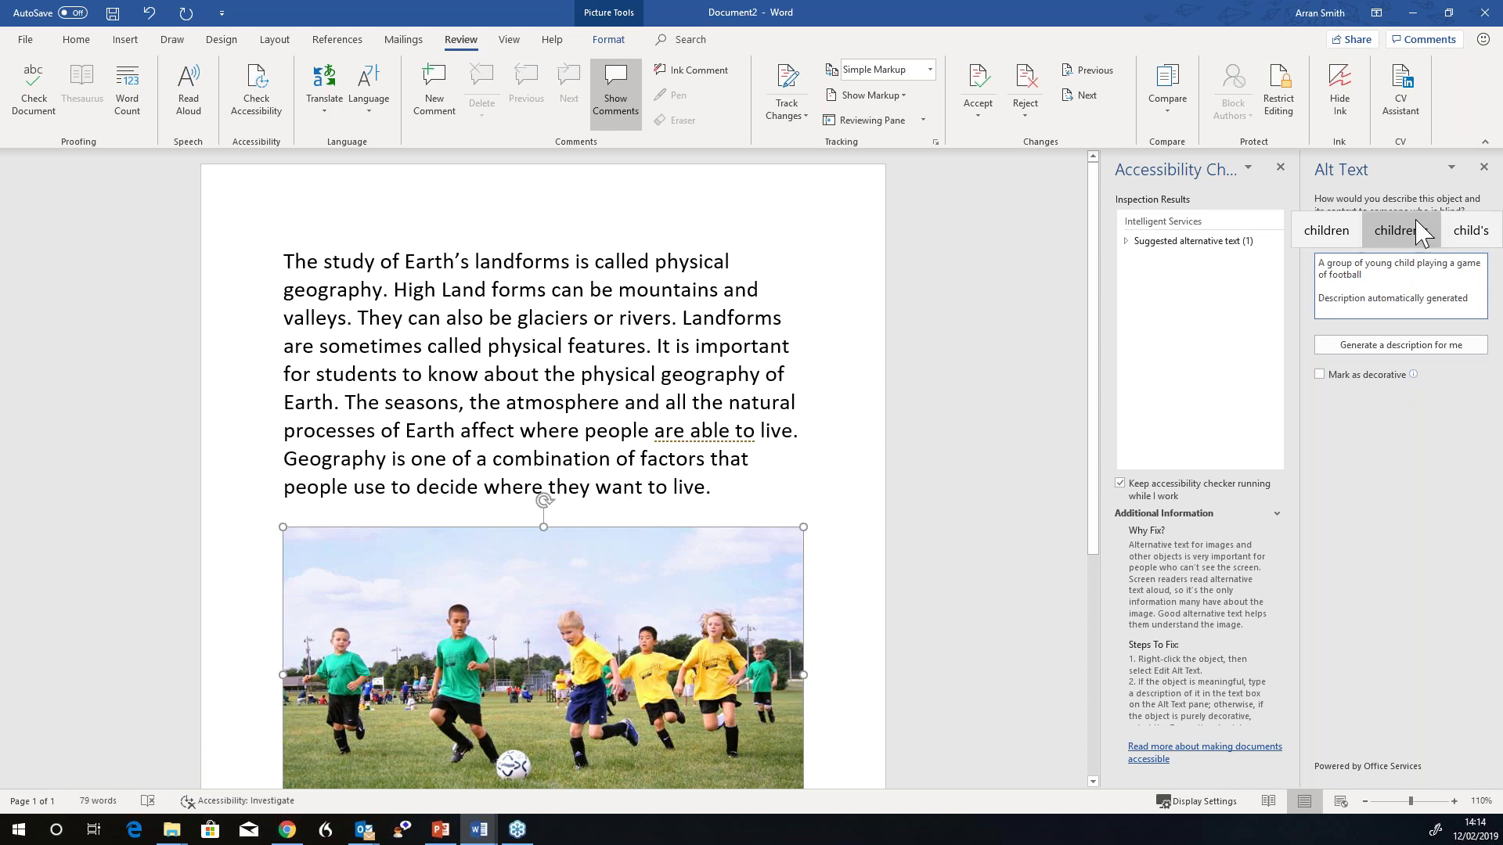
pyautogui.click(1322, 230)
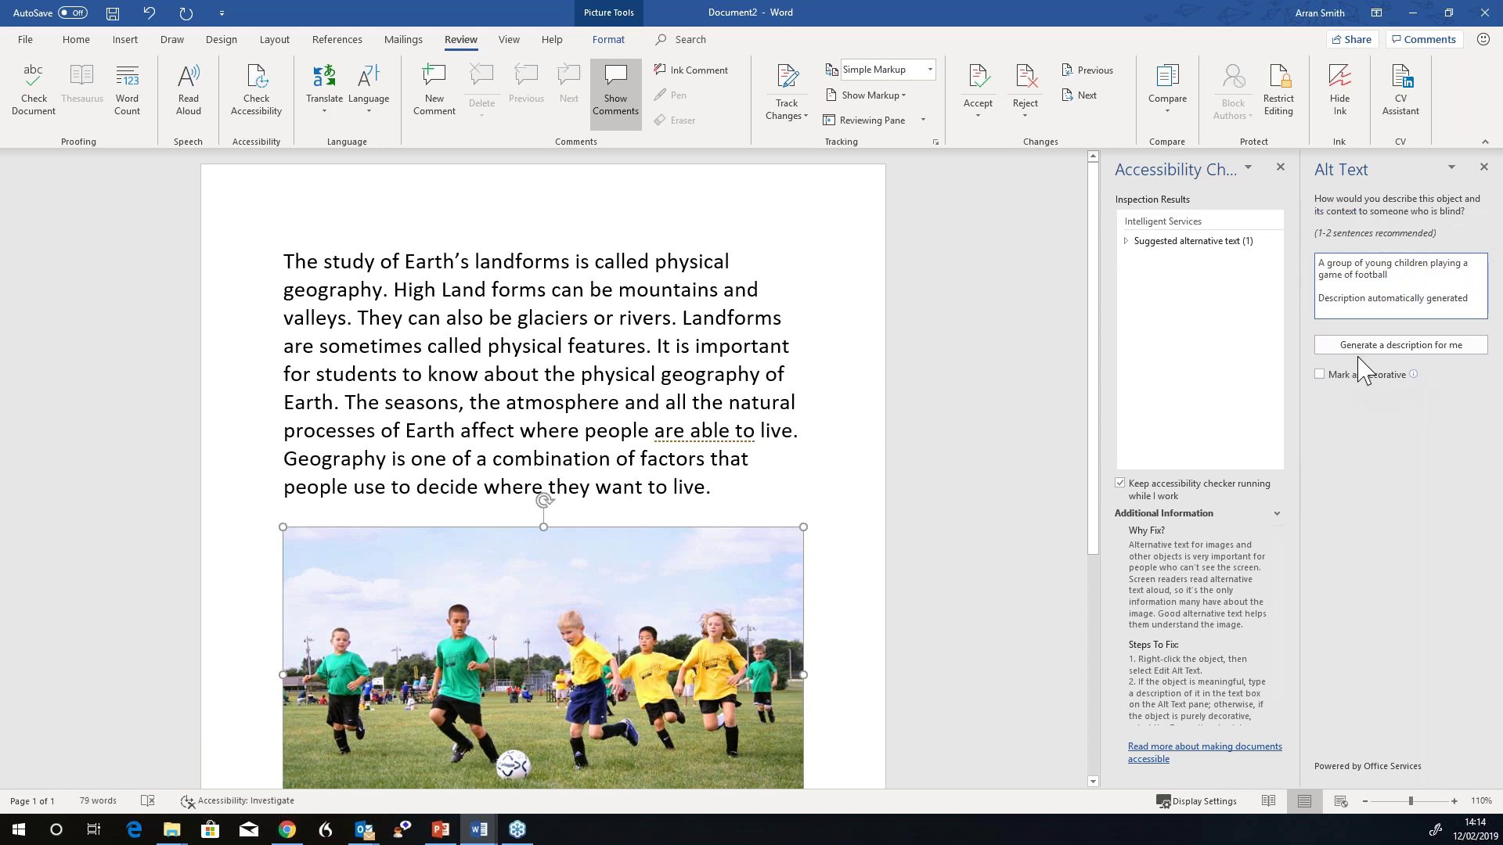
pyautogui.moveTo(1320, 299); pyautogui.dragTo(1497, 301)
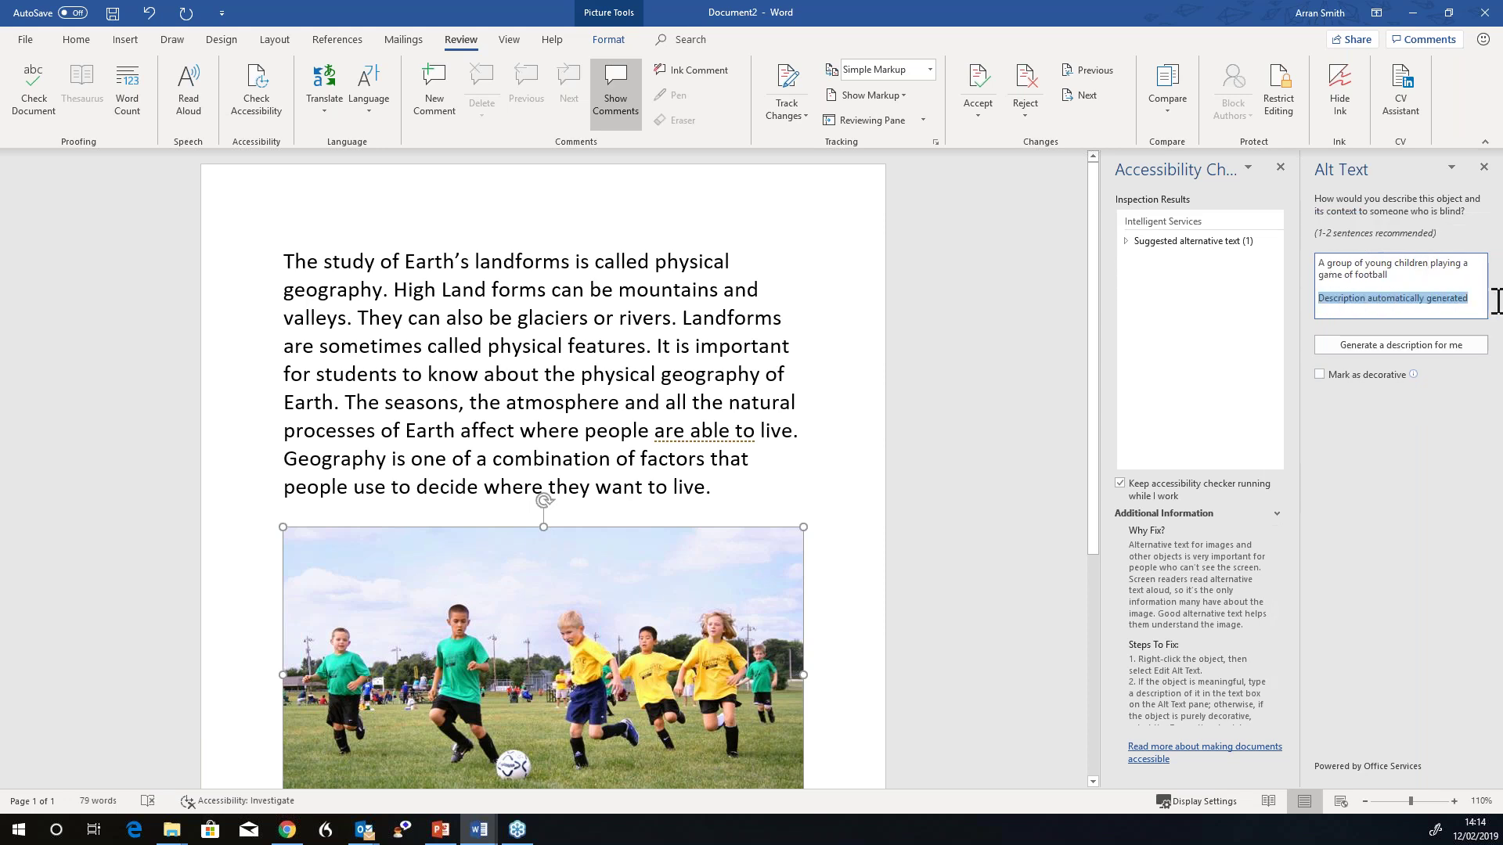
pyautogui.press('BackSpace')
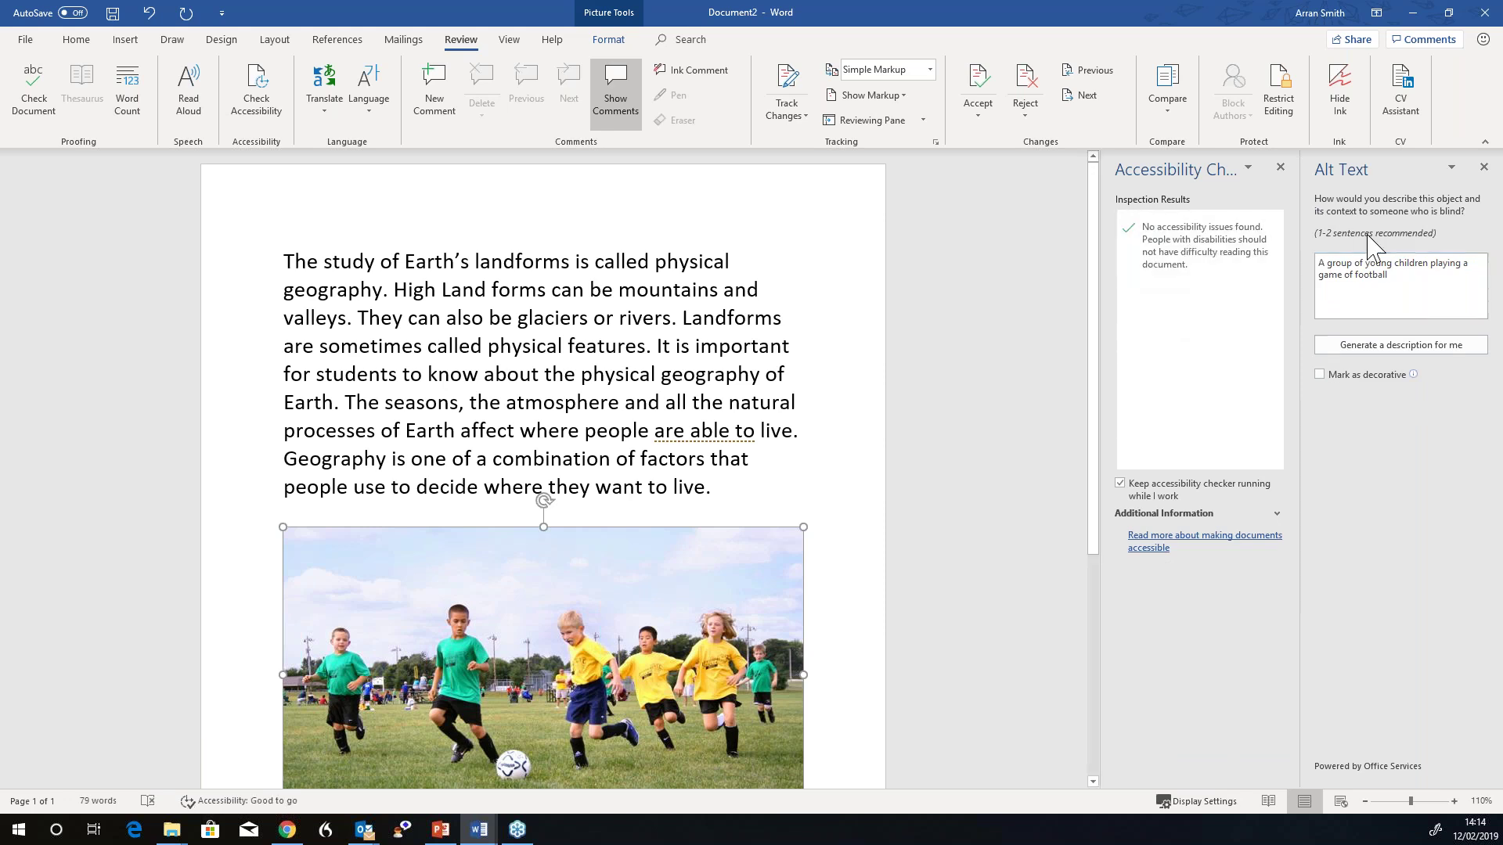
# Deselect the football picture, select it again and review its alt text.
pyautogui.click(851, 338)
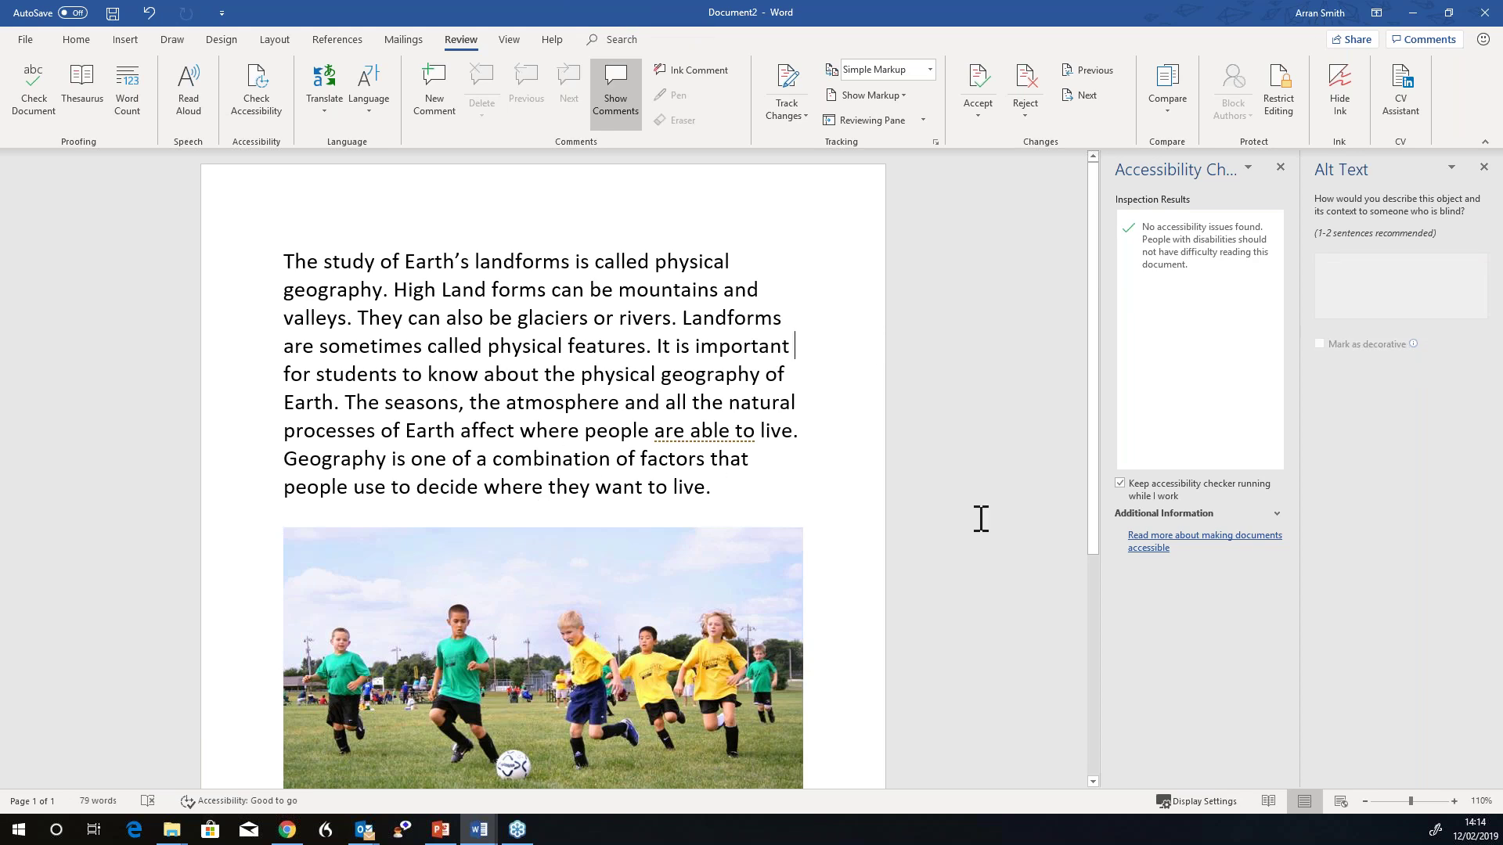
pyautogui.click(521, 634)
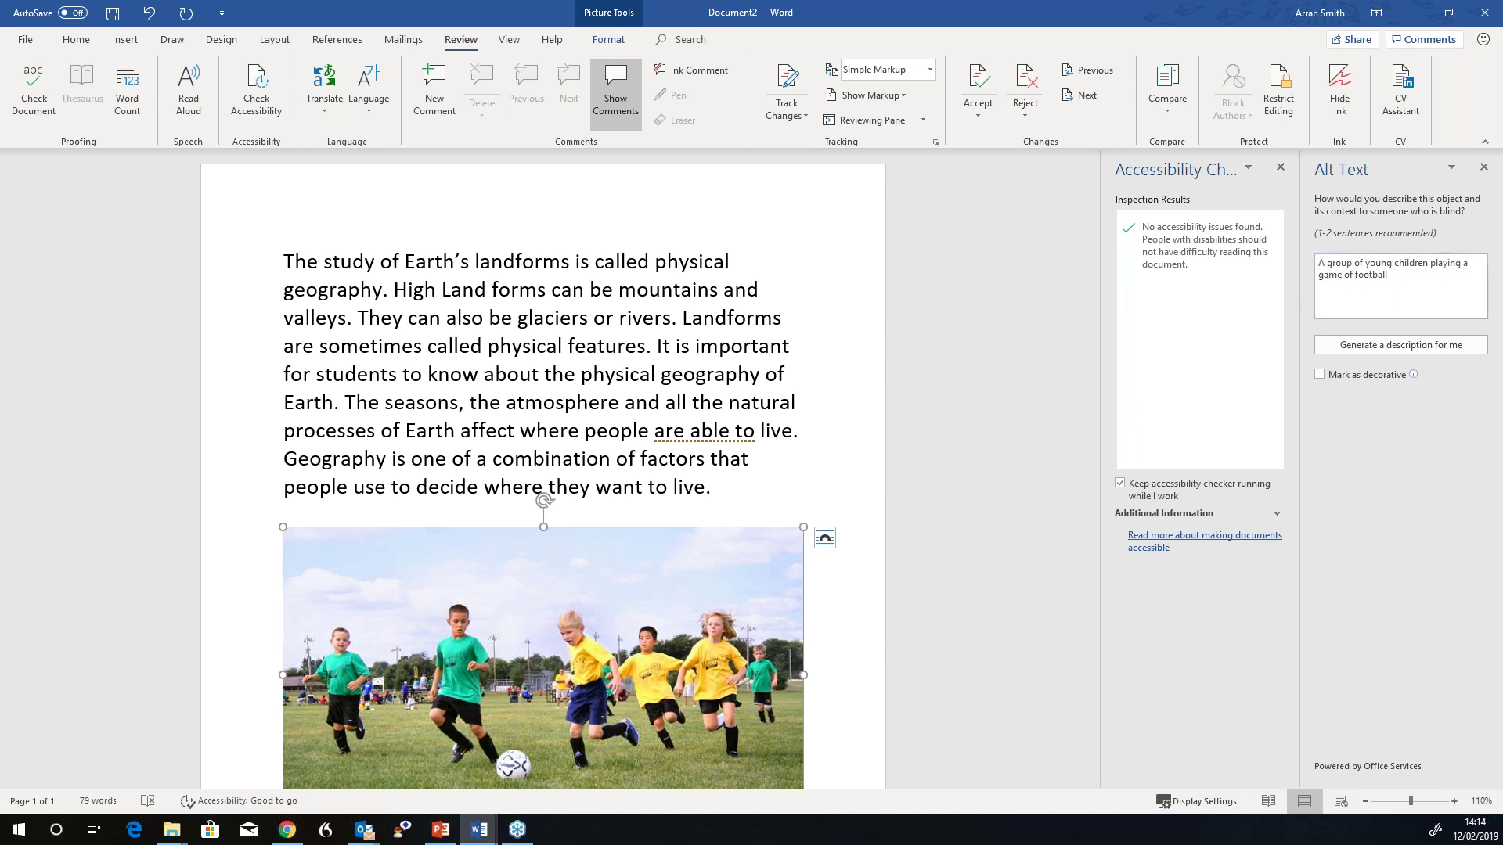
pyautogui.scroll(-5, 642, 581)
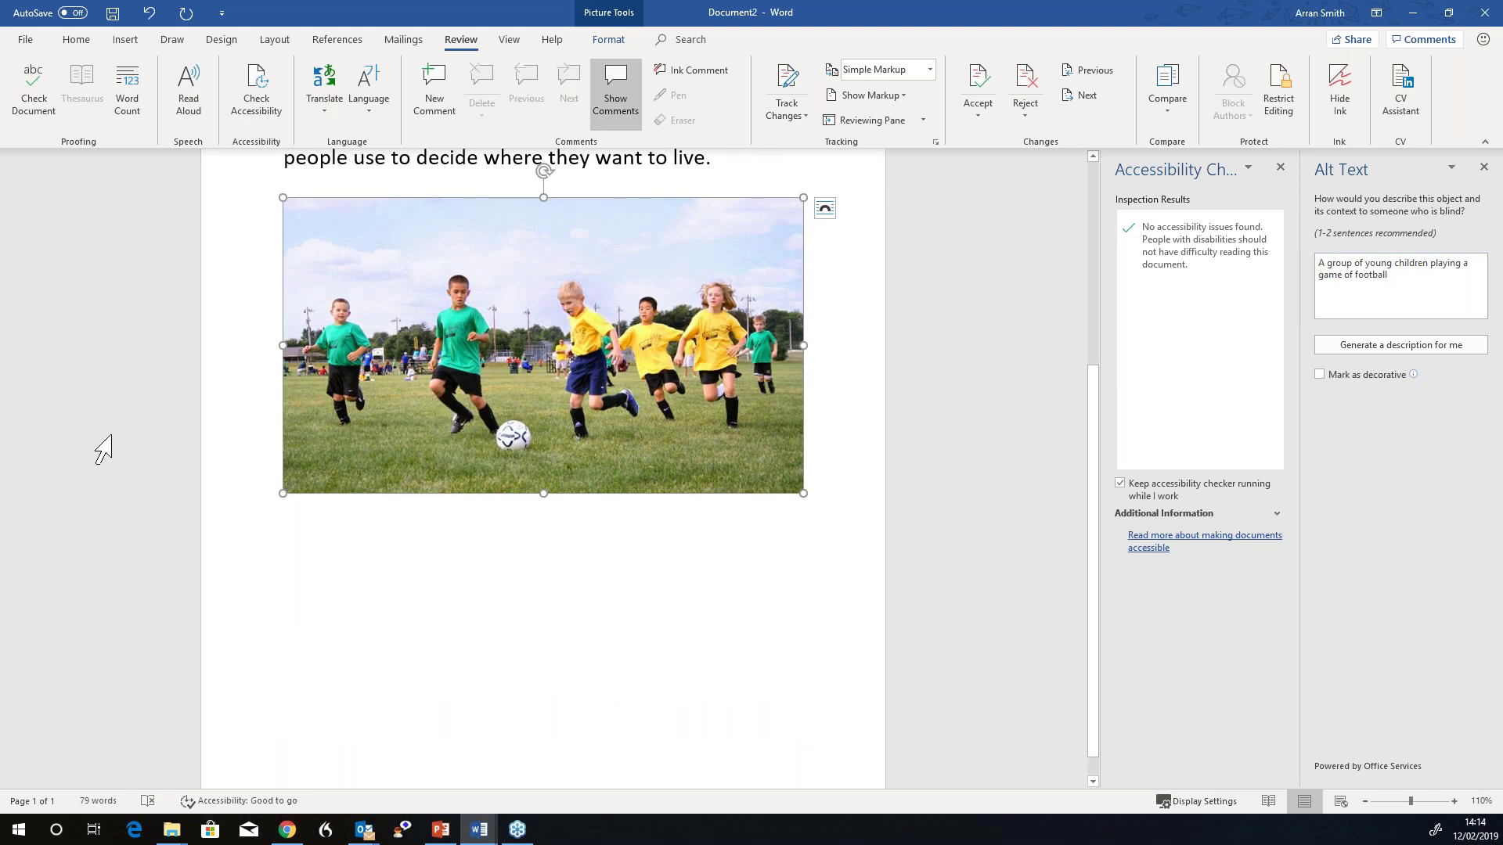
# Close the Alt Text and Accessibility Checker panes and start a new paragraph below the football picture.
pyautogui.click(1483, 169)
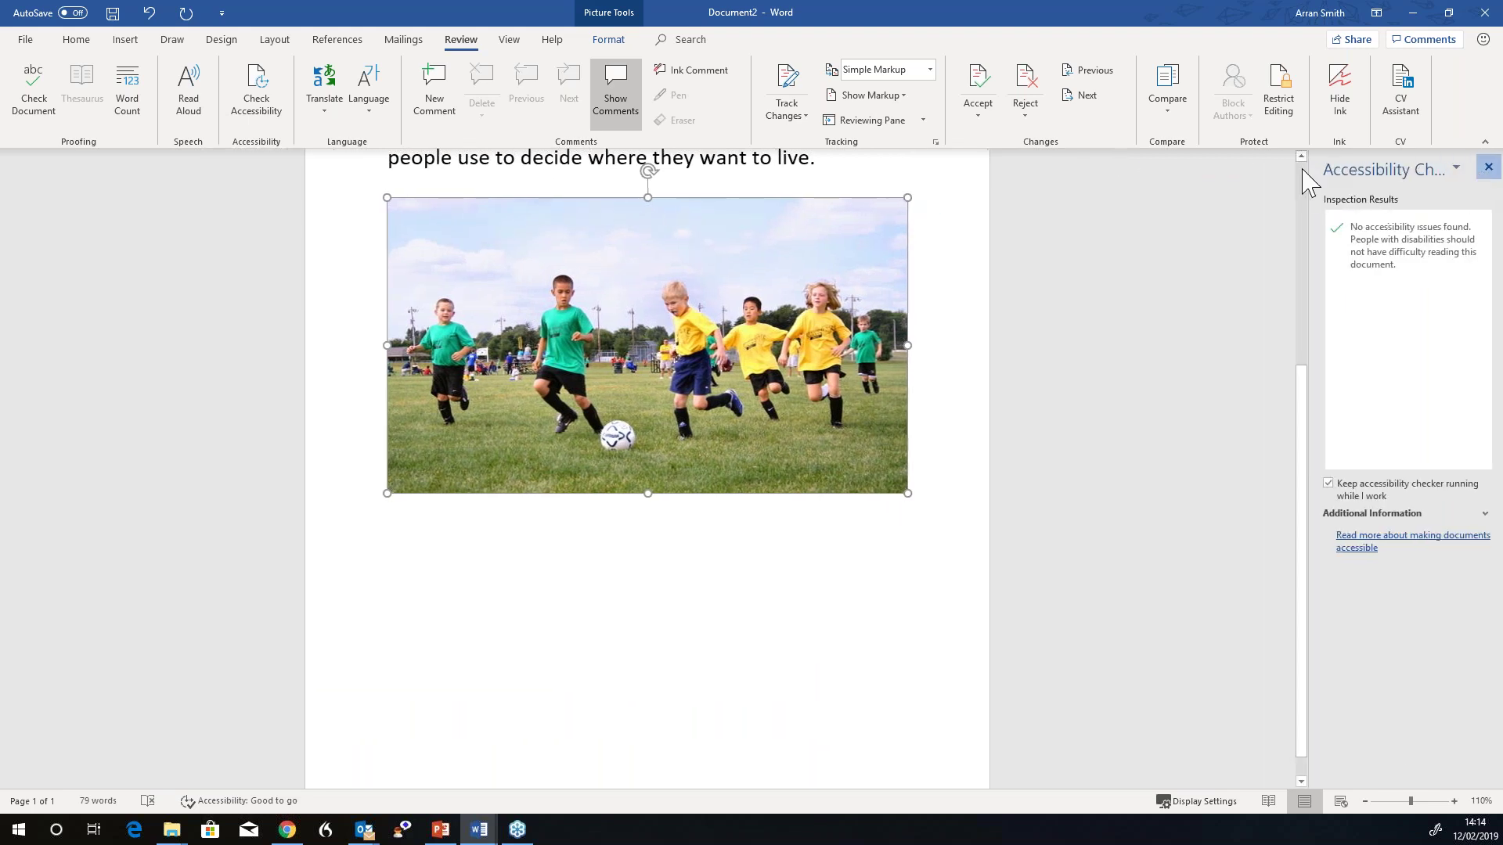
pyautogui.click(1483, 169)
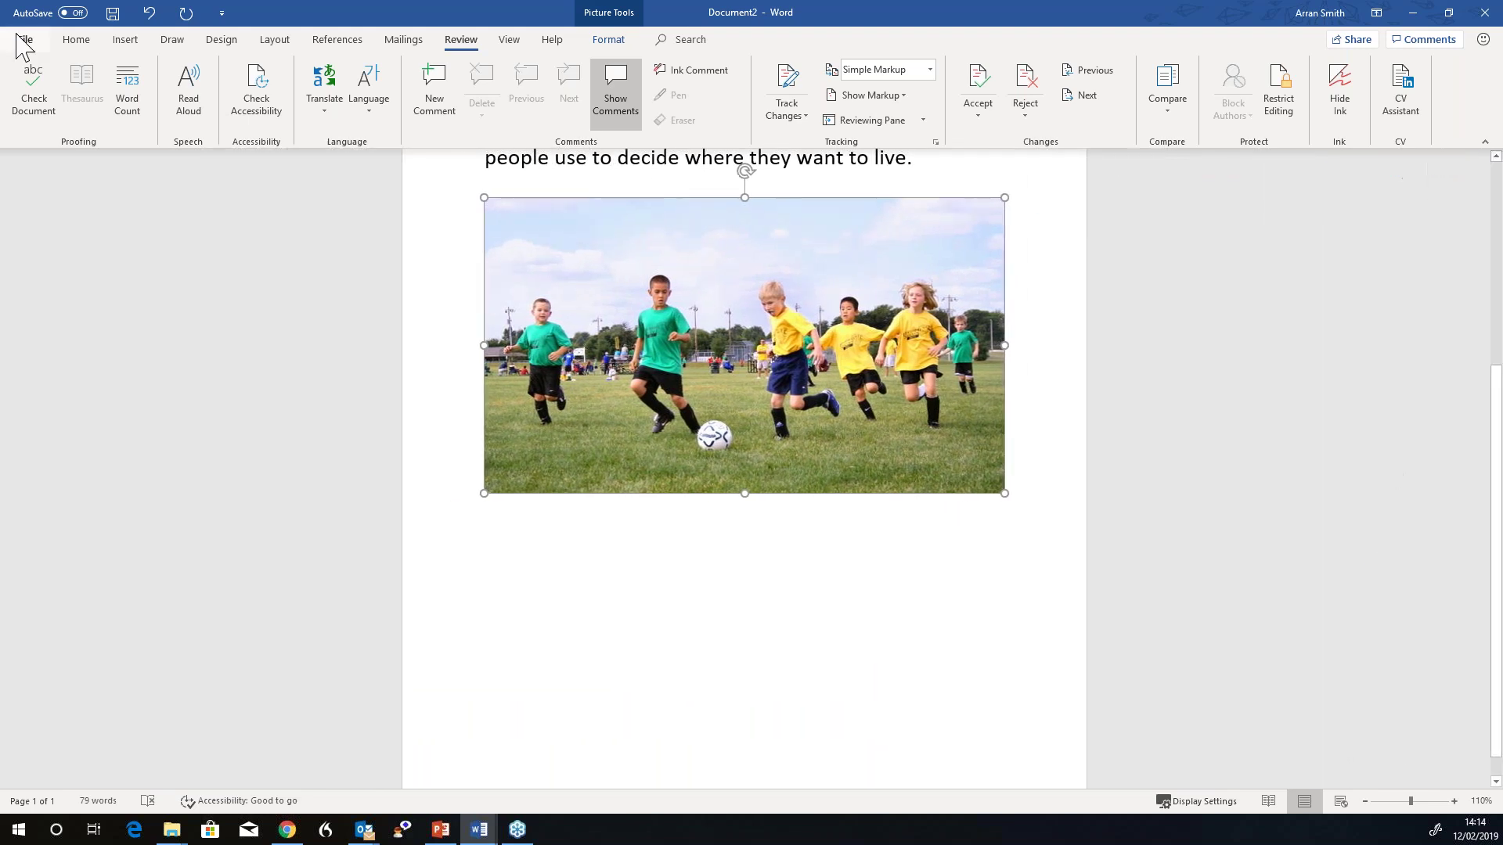
pyautogui.click(78, 41)
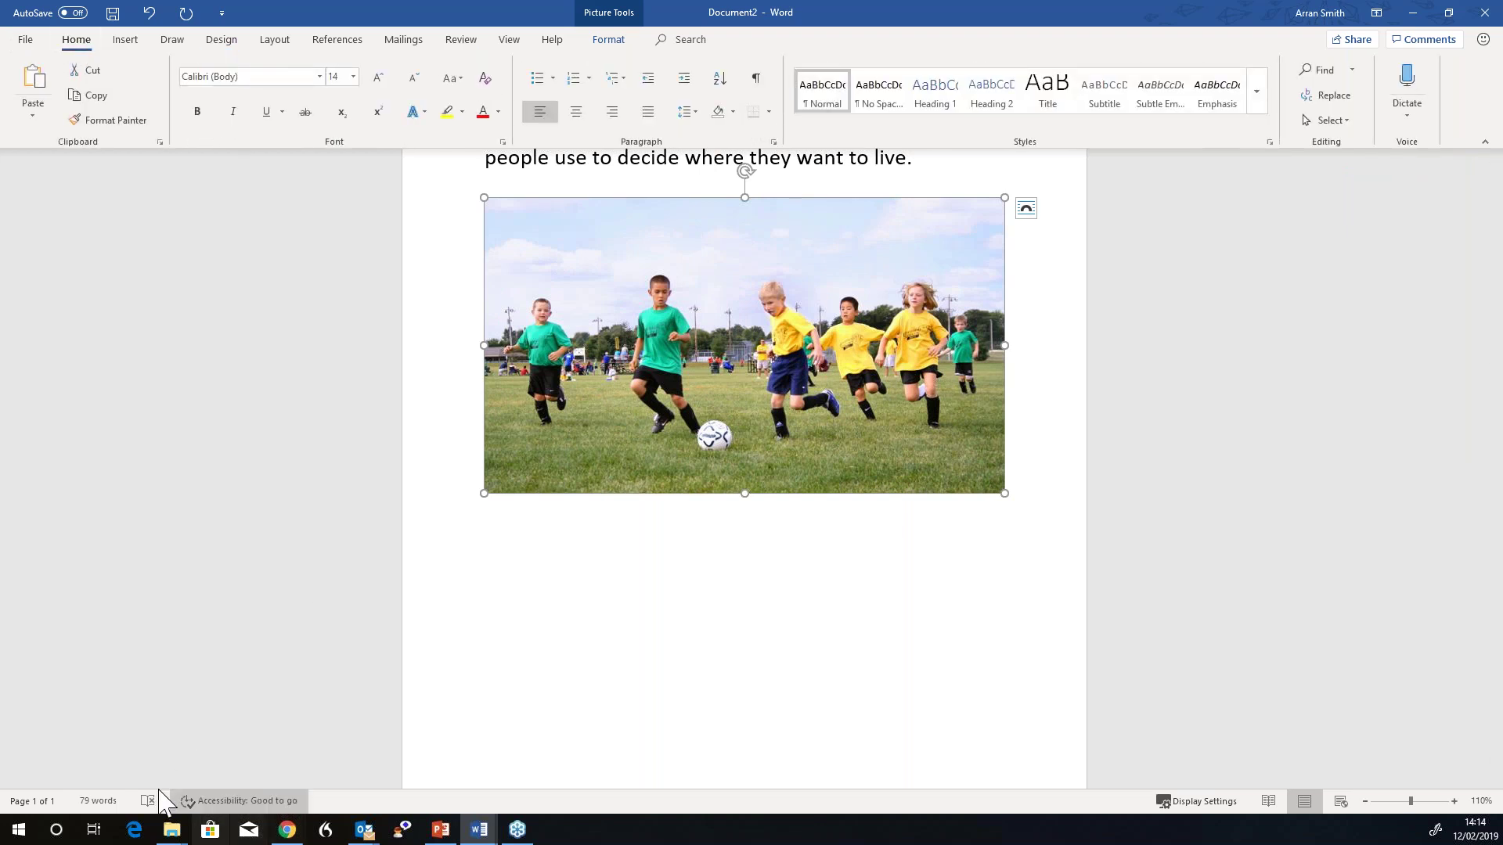
pyautogui.click(1025, 494)
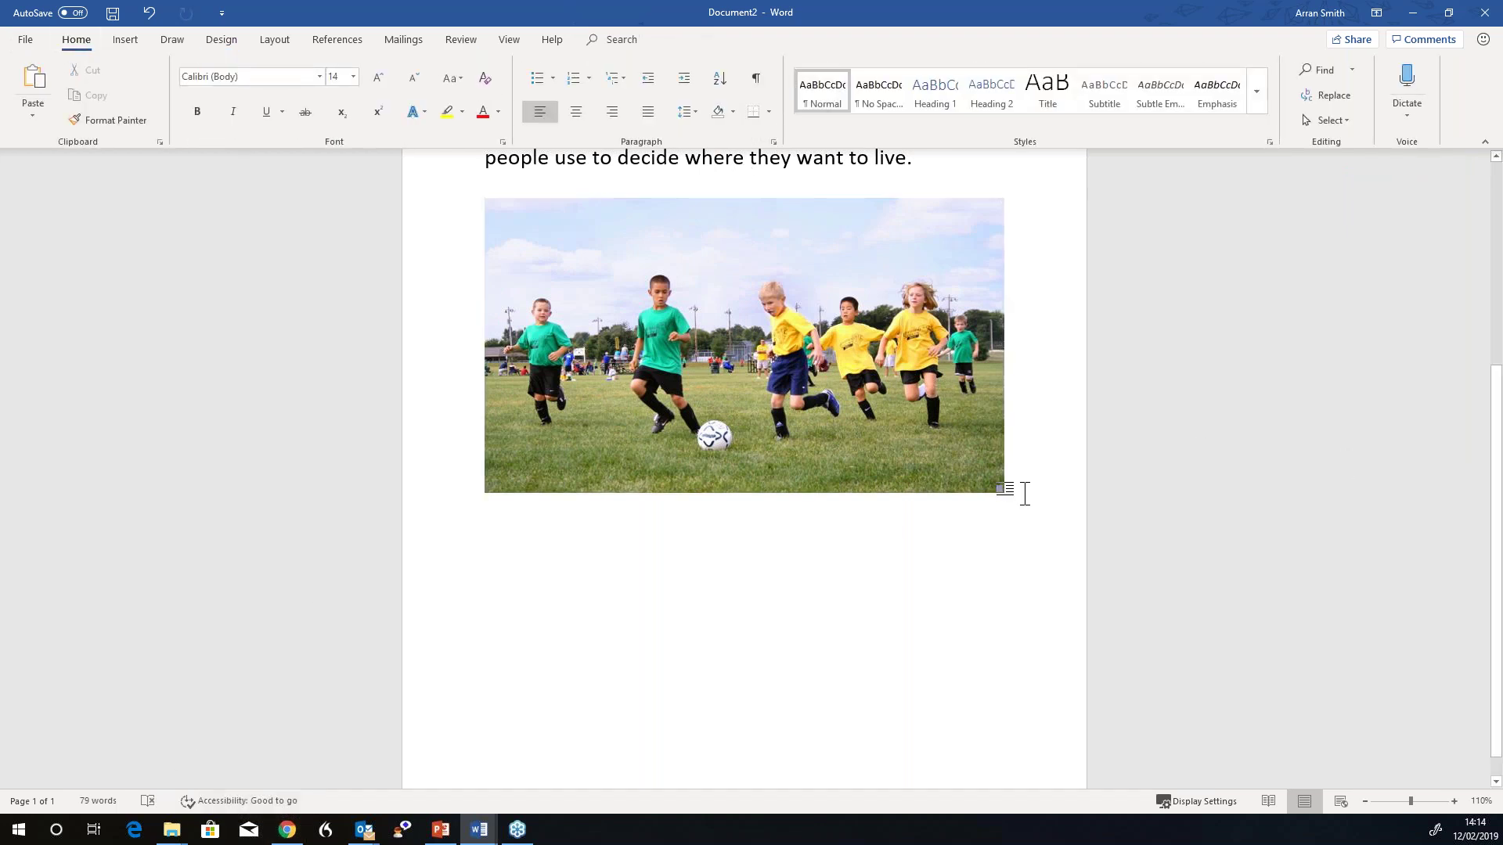
pyautogui.press('Return')
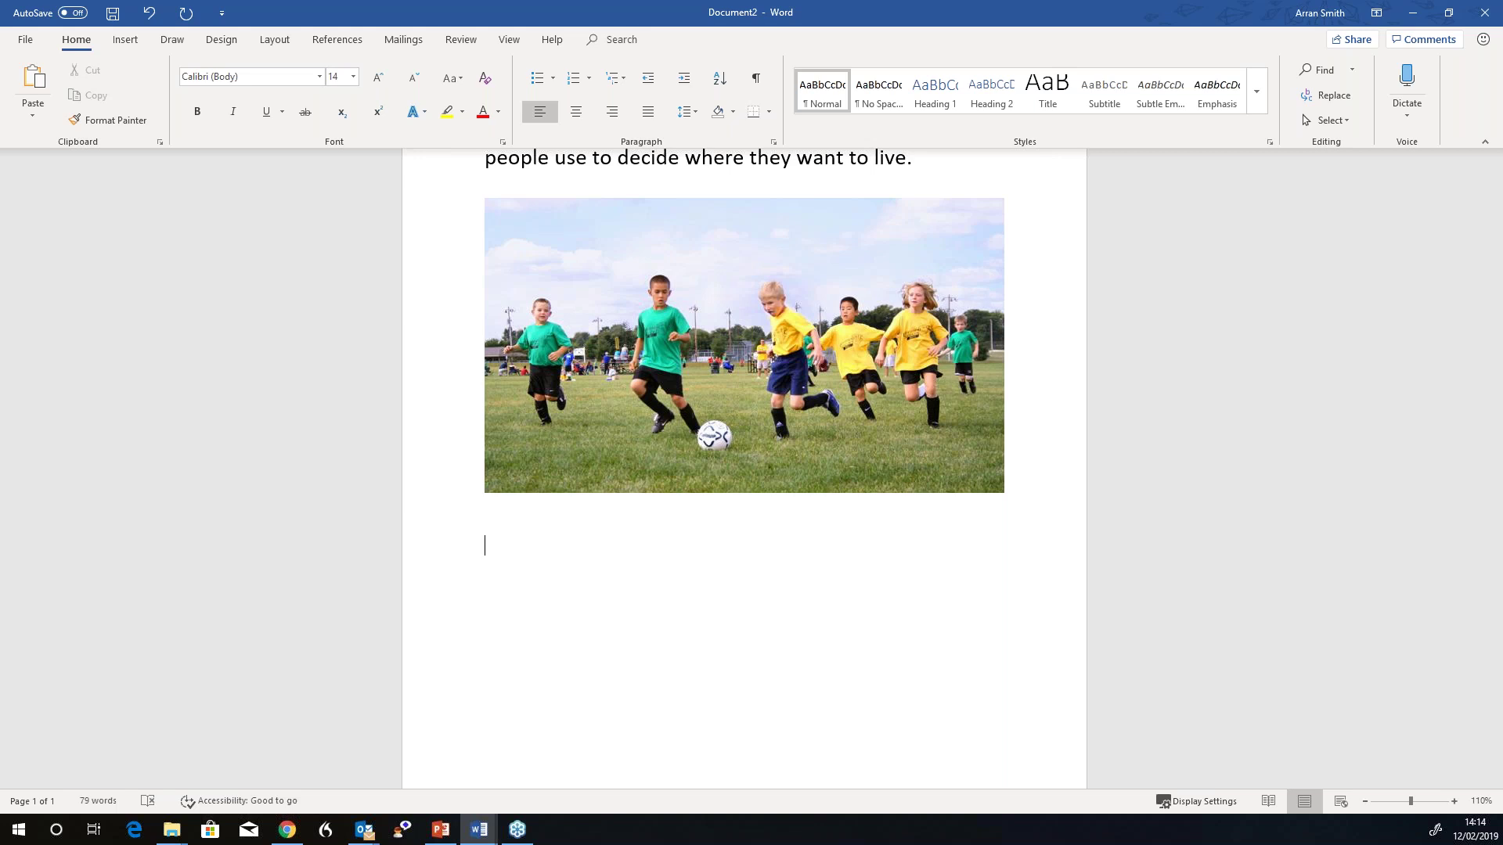
# Dictate sample paragraphs about using dictation below the picture, ending with "Think about word like Mississippi Or konstantinopel".
pyautogui.click(1417, 85)
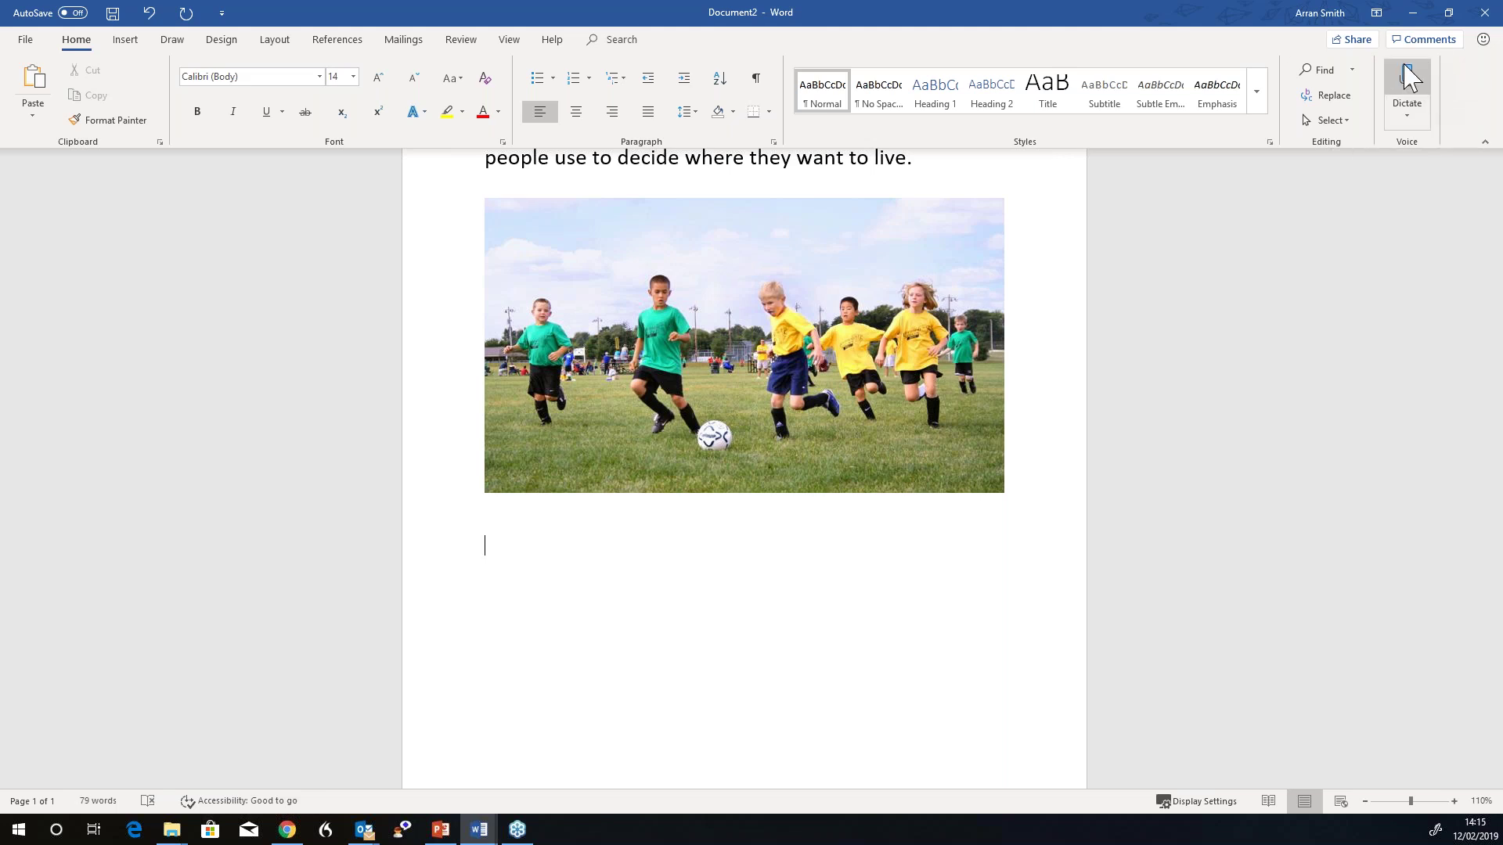
pyautogui.click(1406, 84)
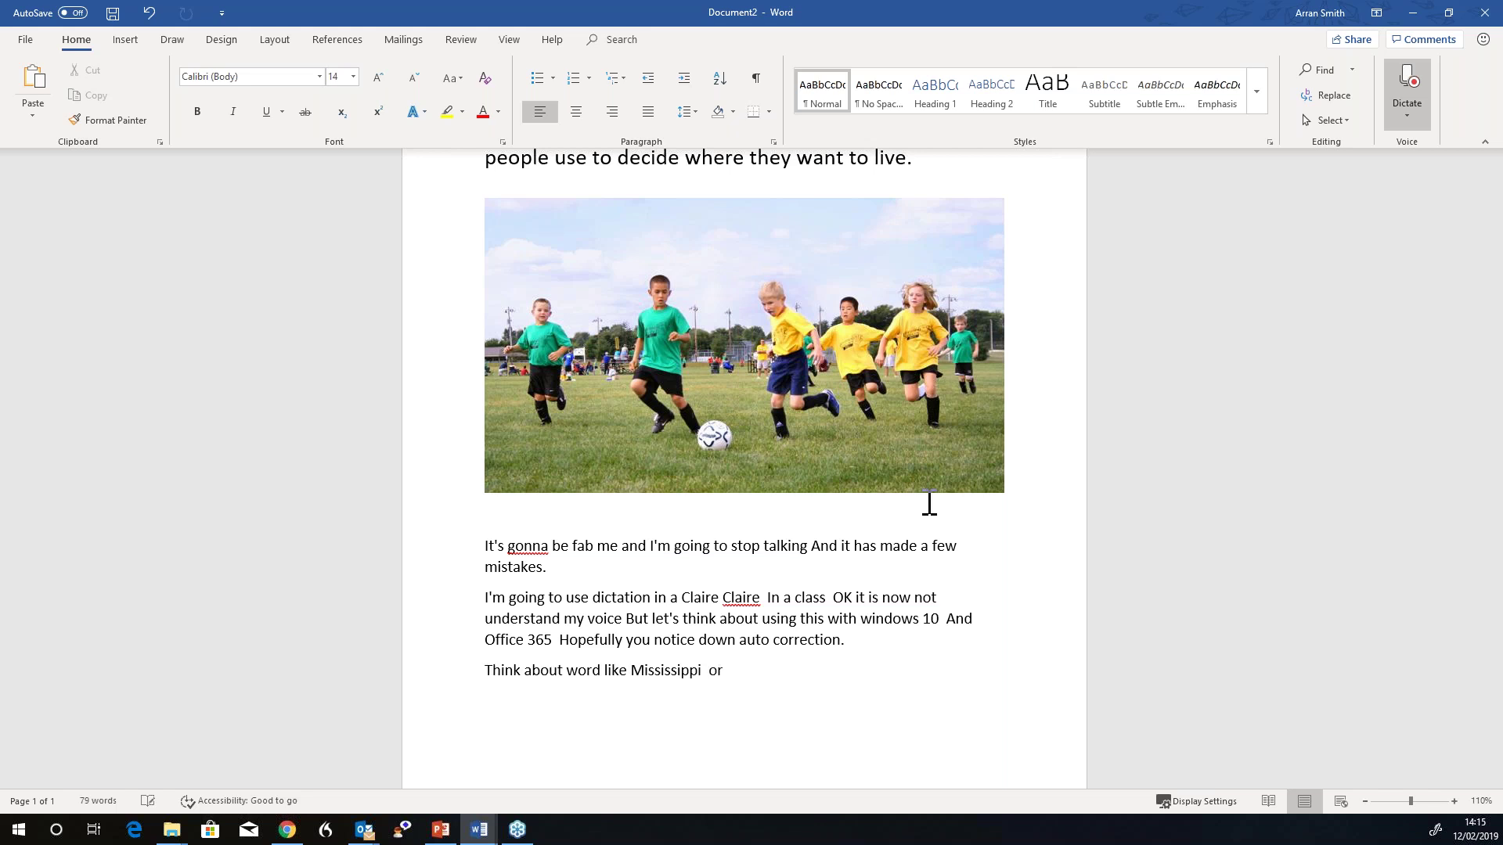
pyautogui.click(1401, 86)
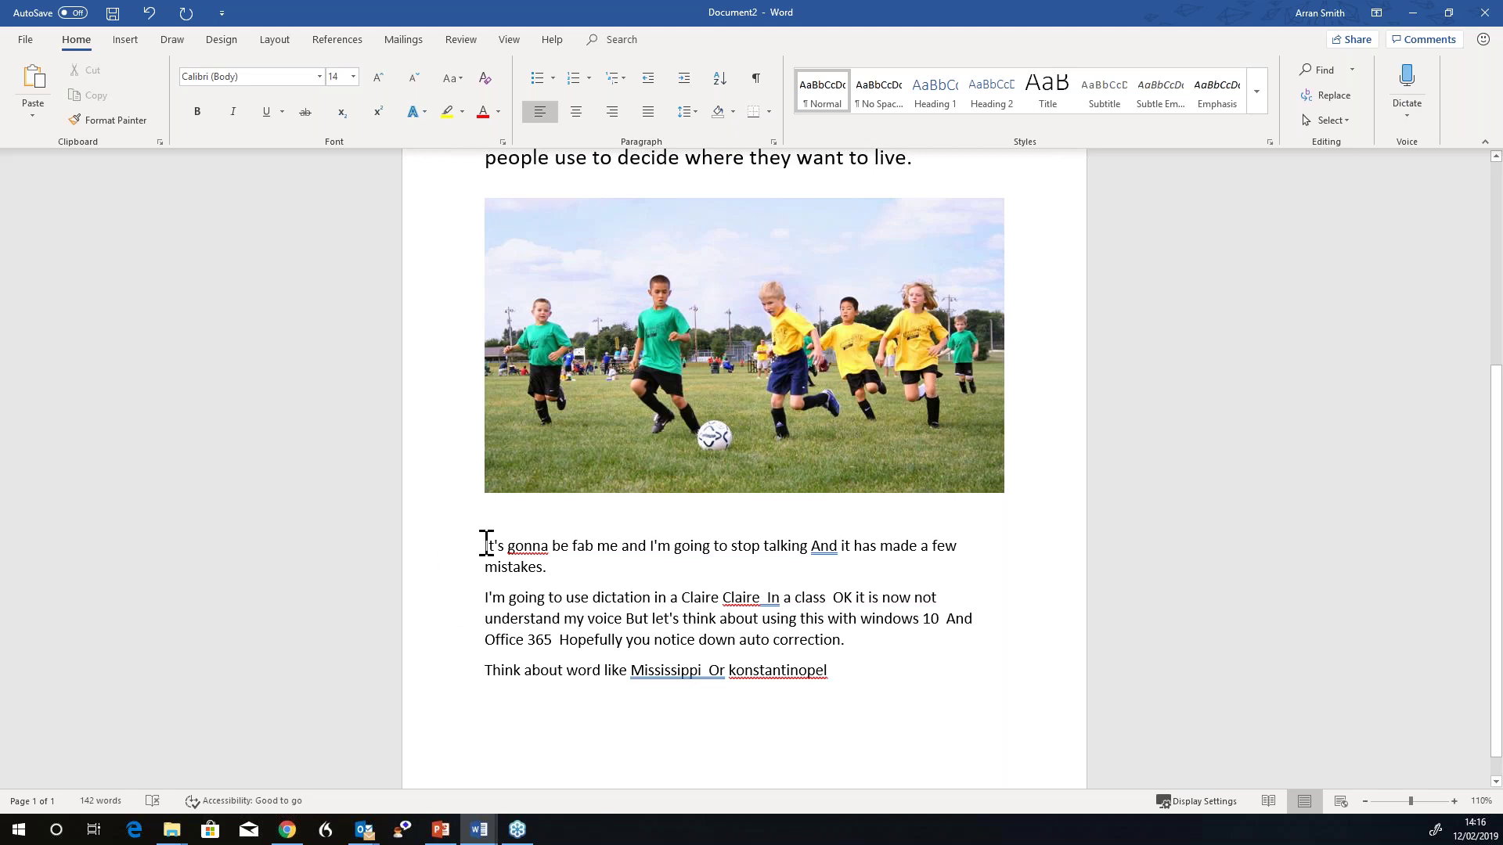
# Start Read Aloud on the dictated text and delete the first paragraph, which begins "It's gonna be fab me".
pyautogui.click(463, 41)
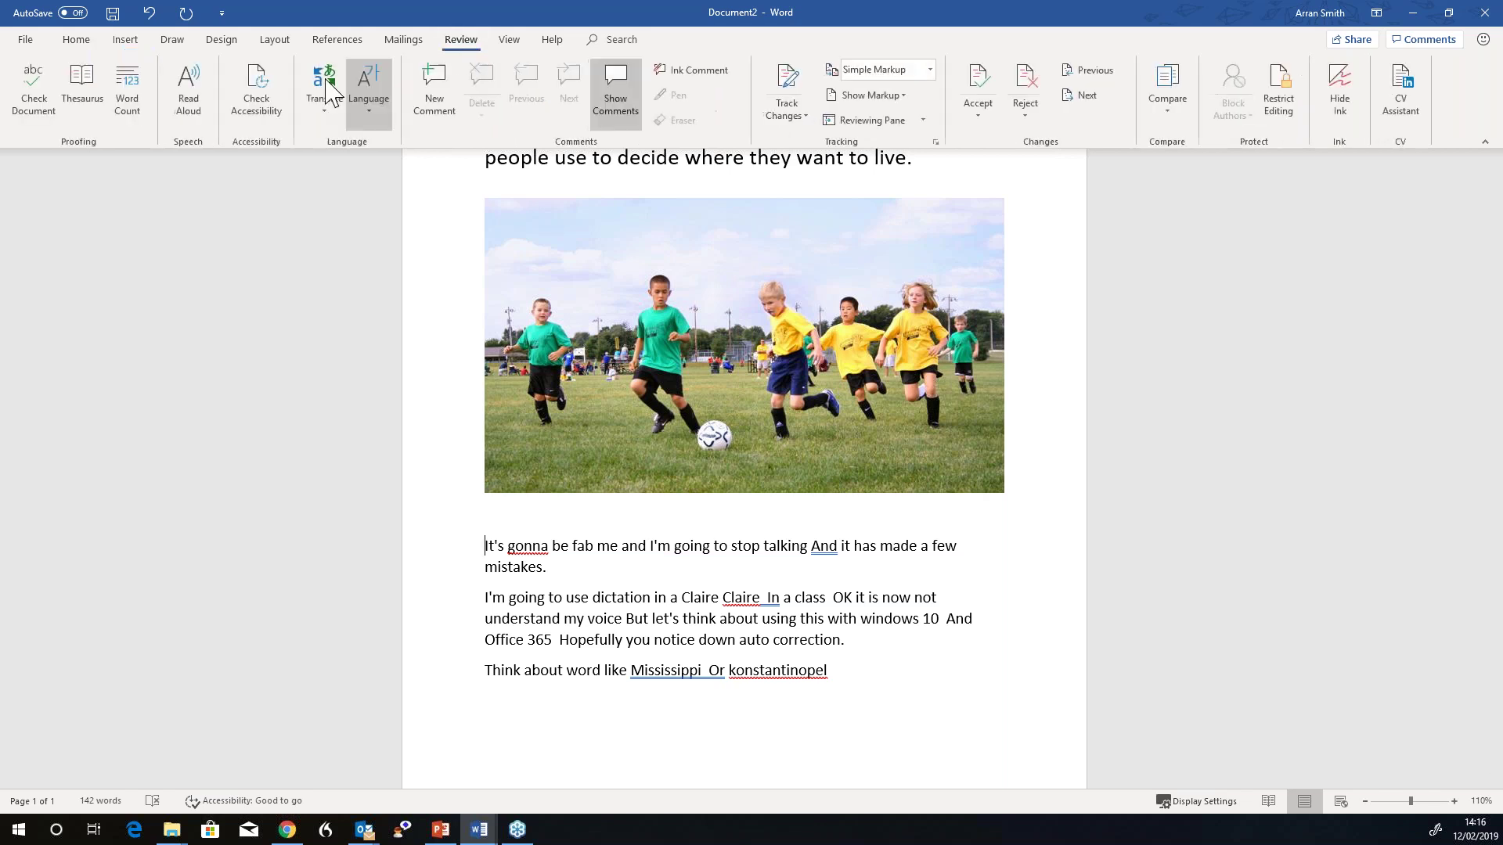
pyautogui.click(187, 105)
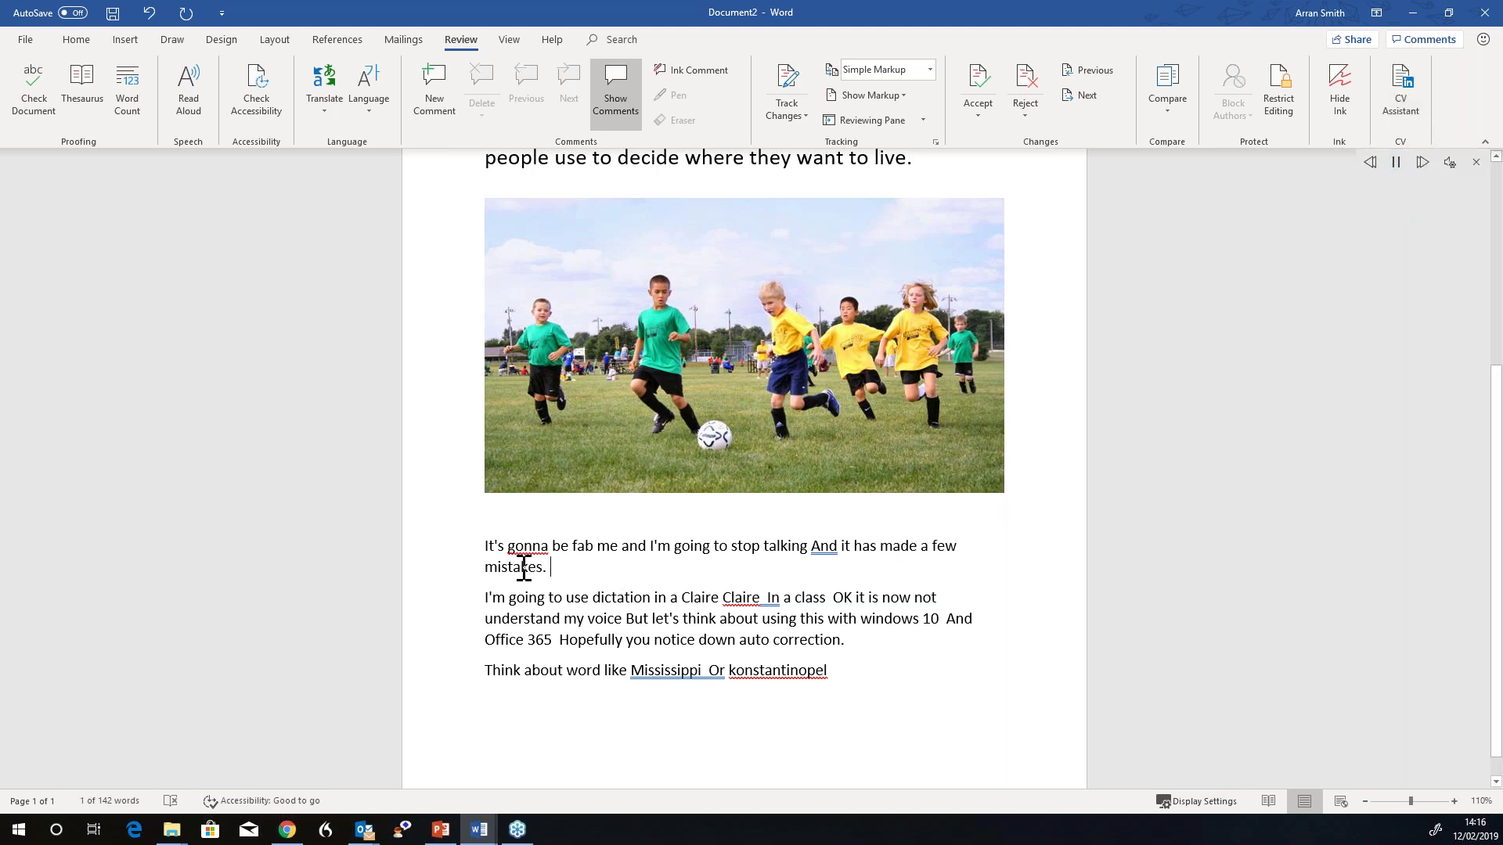
pyautogui.tripleClick(497, 546)
pyautogui.press('Delete')
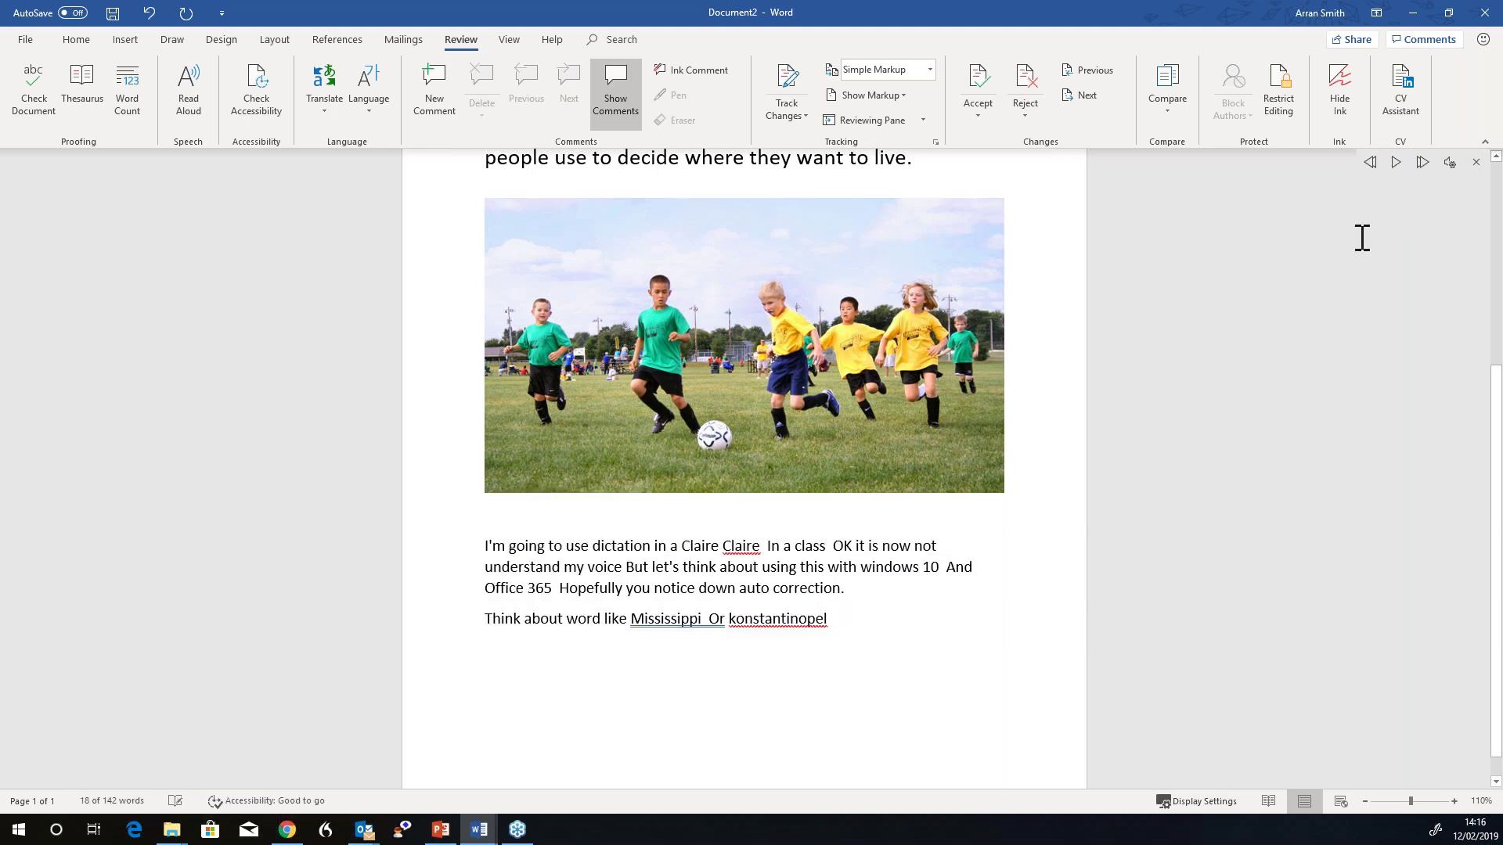
# Play and pause Read Aloud on the paragraph beginning "I'm going to use dictation", and replace that paragraph with an empty line.
pyautogui.click(1397, 164)
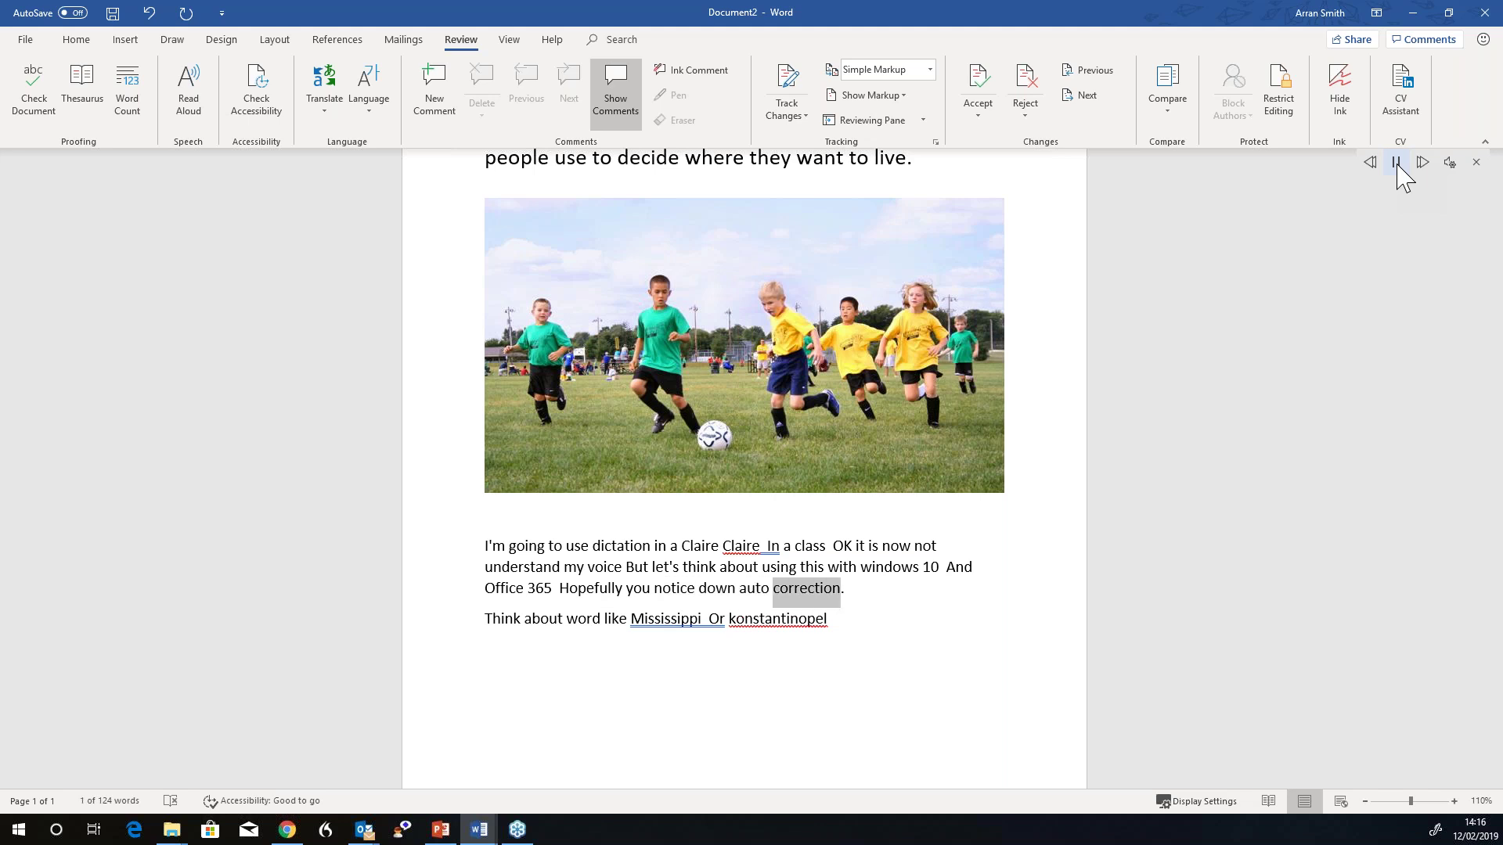
pyautogui.click(1396, 163)
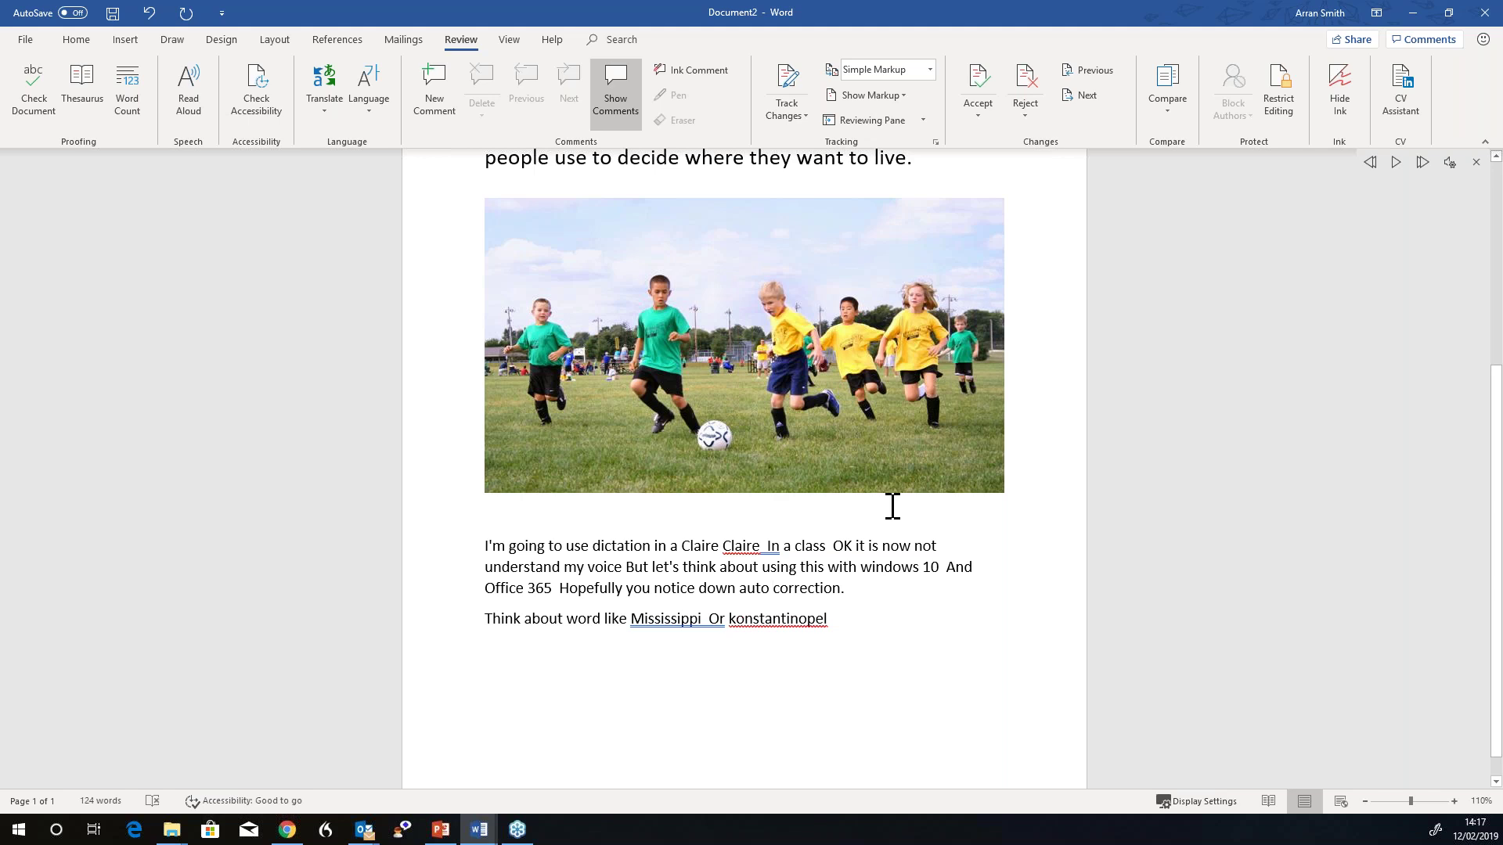
pyautogui.moveTo(891, 595); pyautogui.dragTo(486, 545)
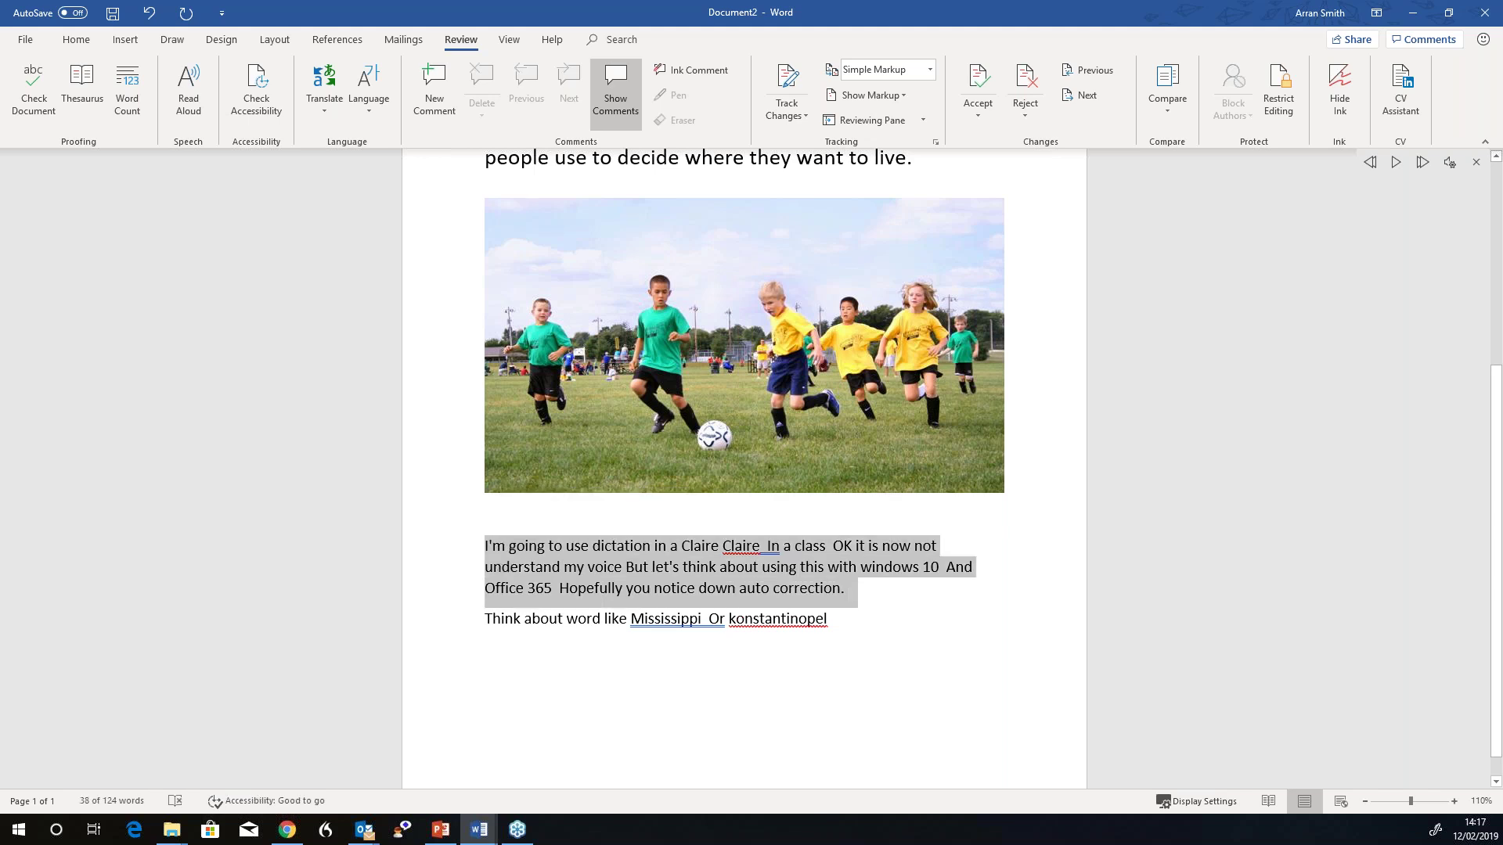
pyautogui.press('BackSpace')
pyautogui.press('Return')
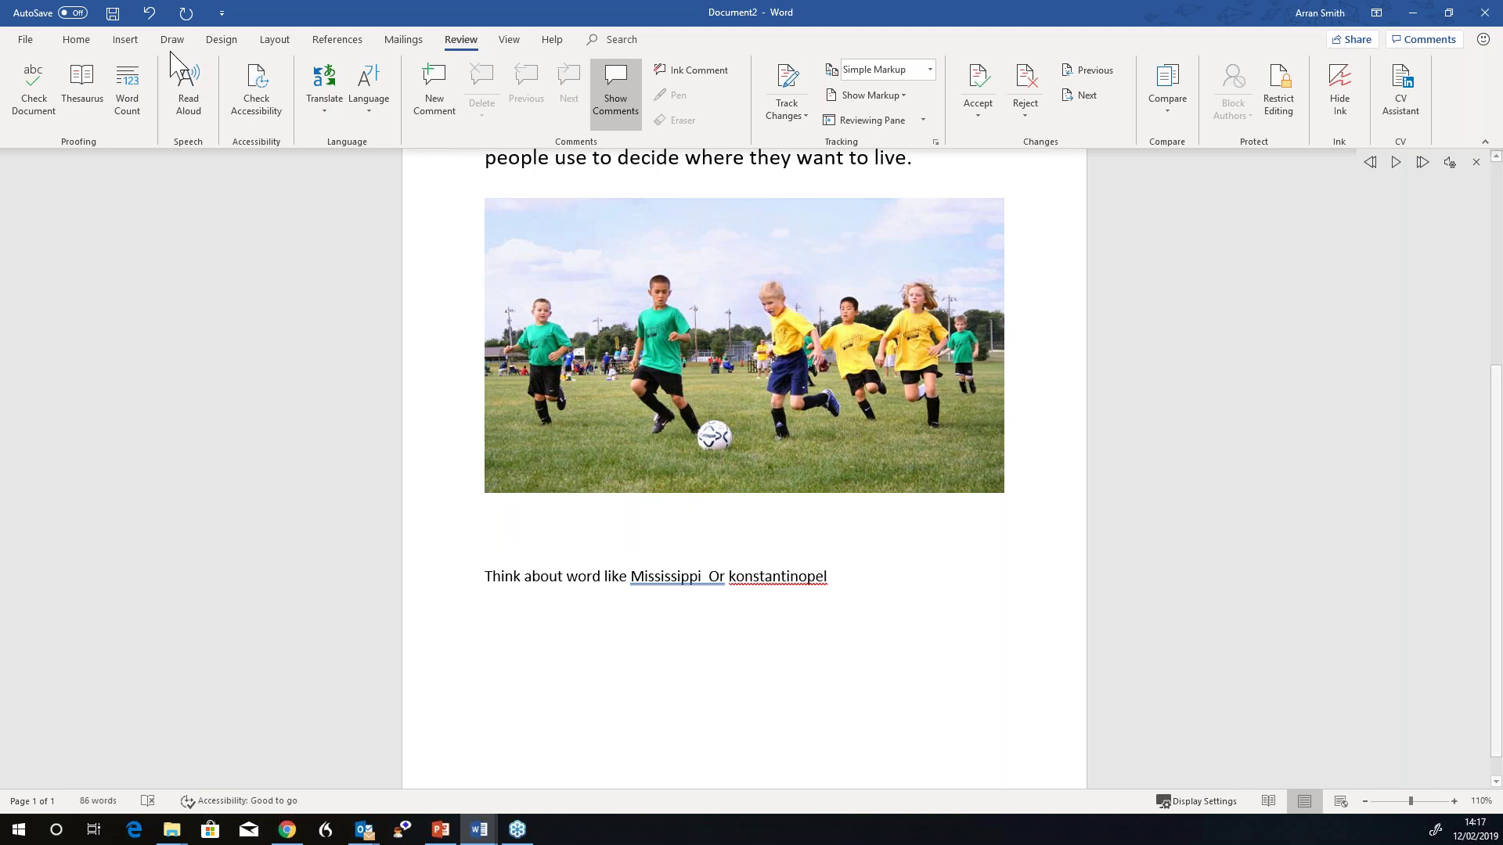
# Dictate a new paragraph above the Mississippi line about speaking clearly into the microphone and the benefits of dictation in Microsoft Word and Office 365.
pyautogui.click(86, 41)
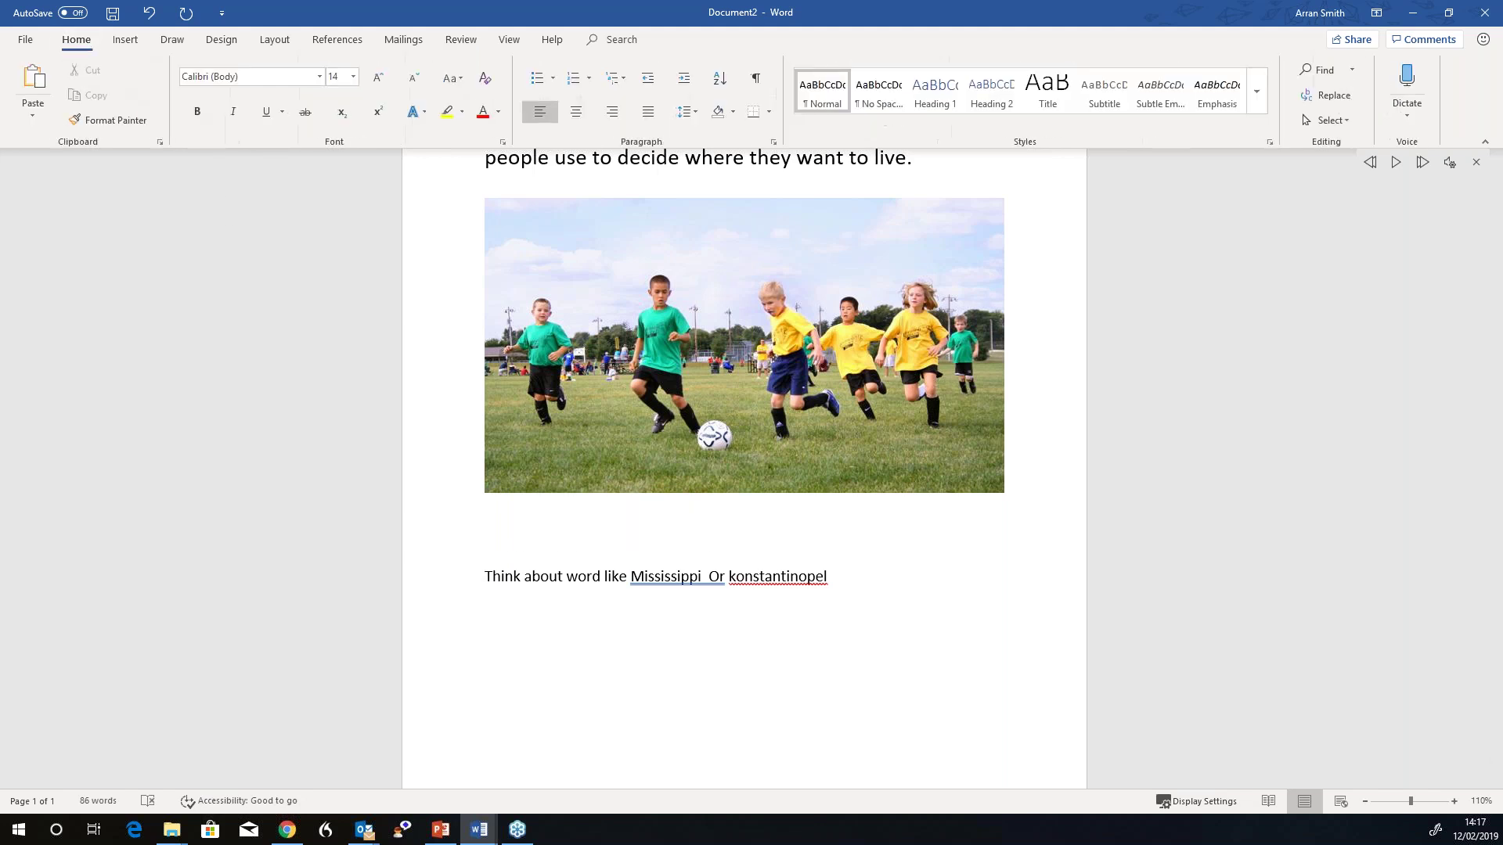
pyautogui.click(1407, 88)
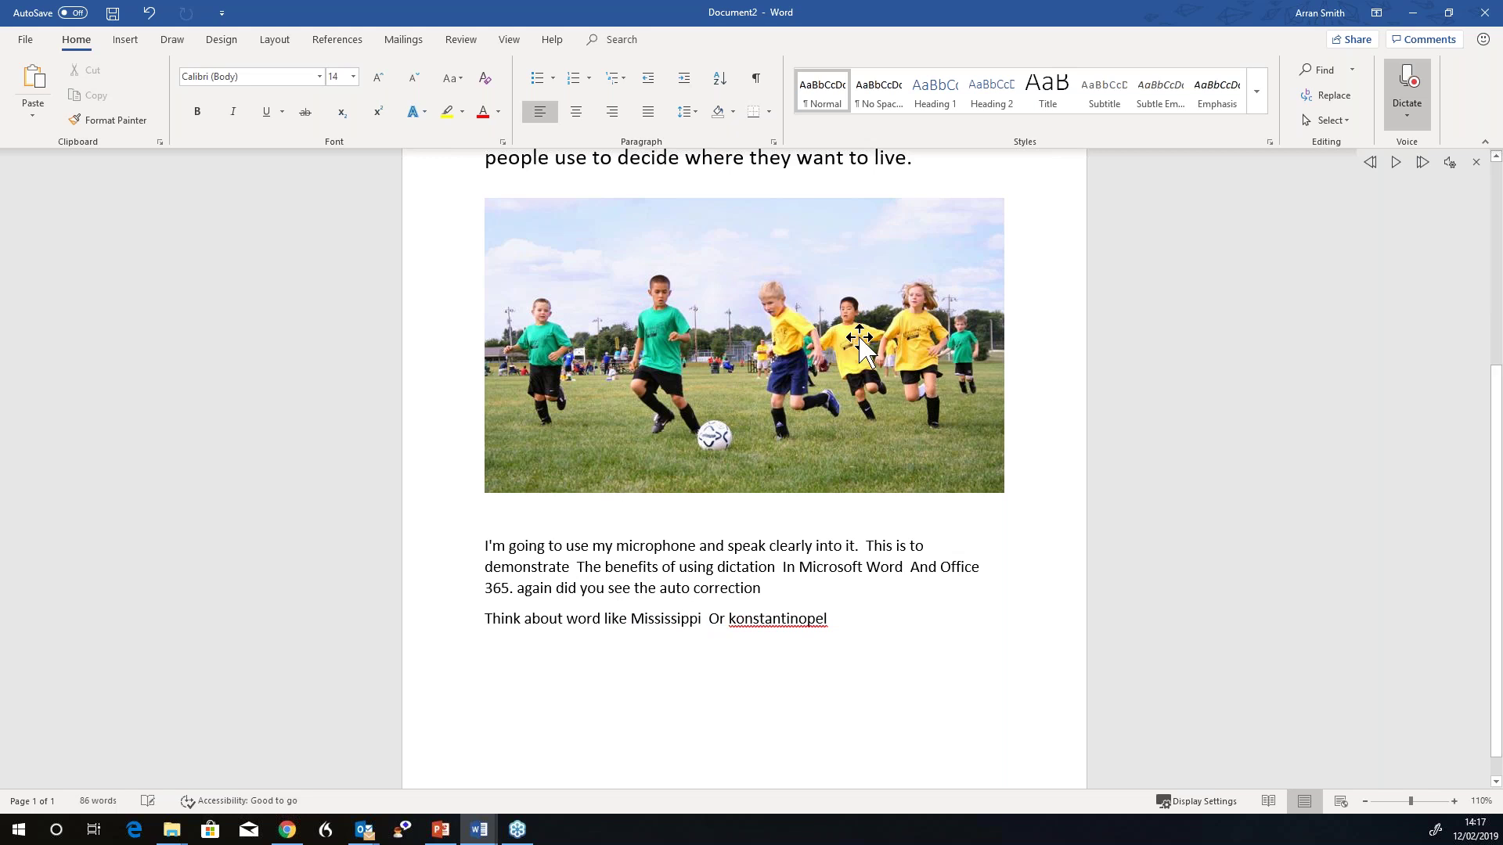
pyautogui.click(1413, 101)
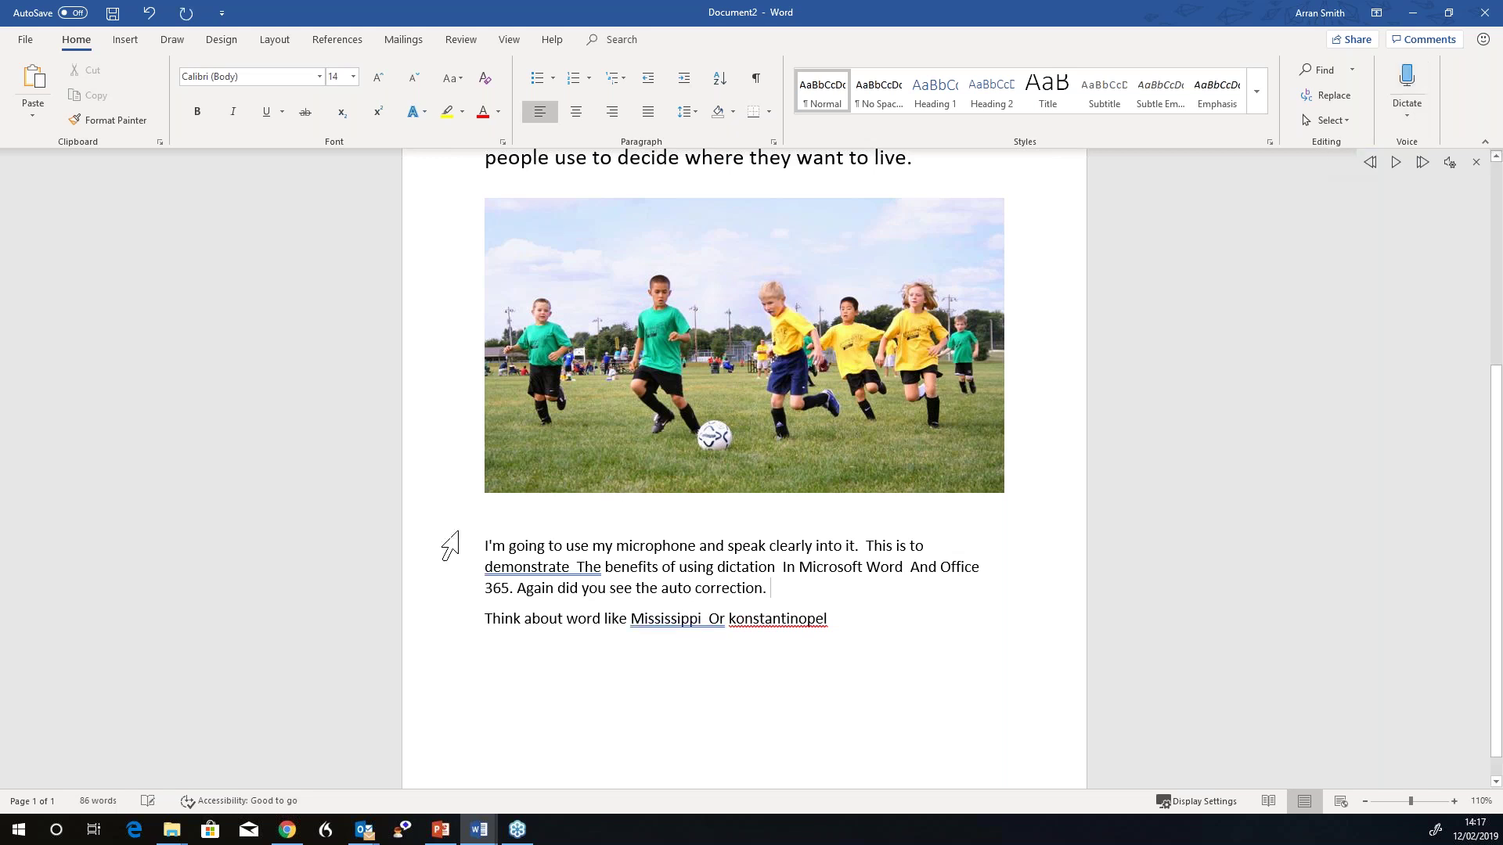
# Listen to the newly dictated paragraph with Read Aloud from its start, pausing at the end.
pyautogui.click(480, 543)
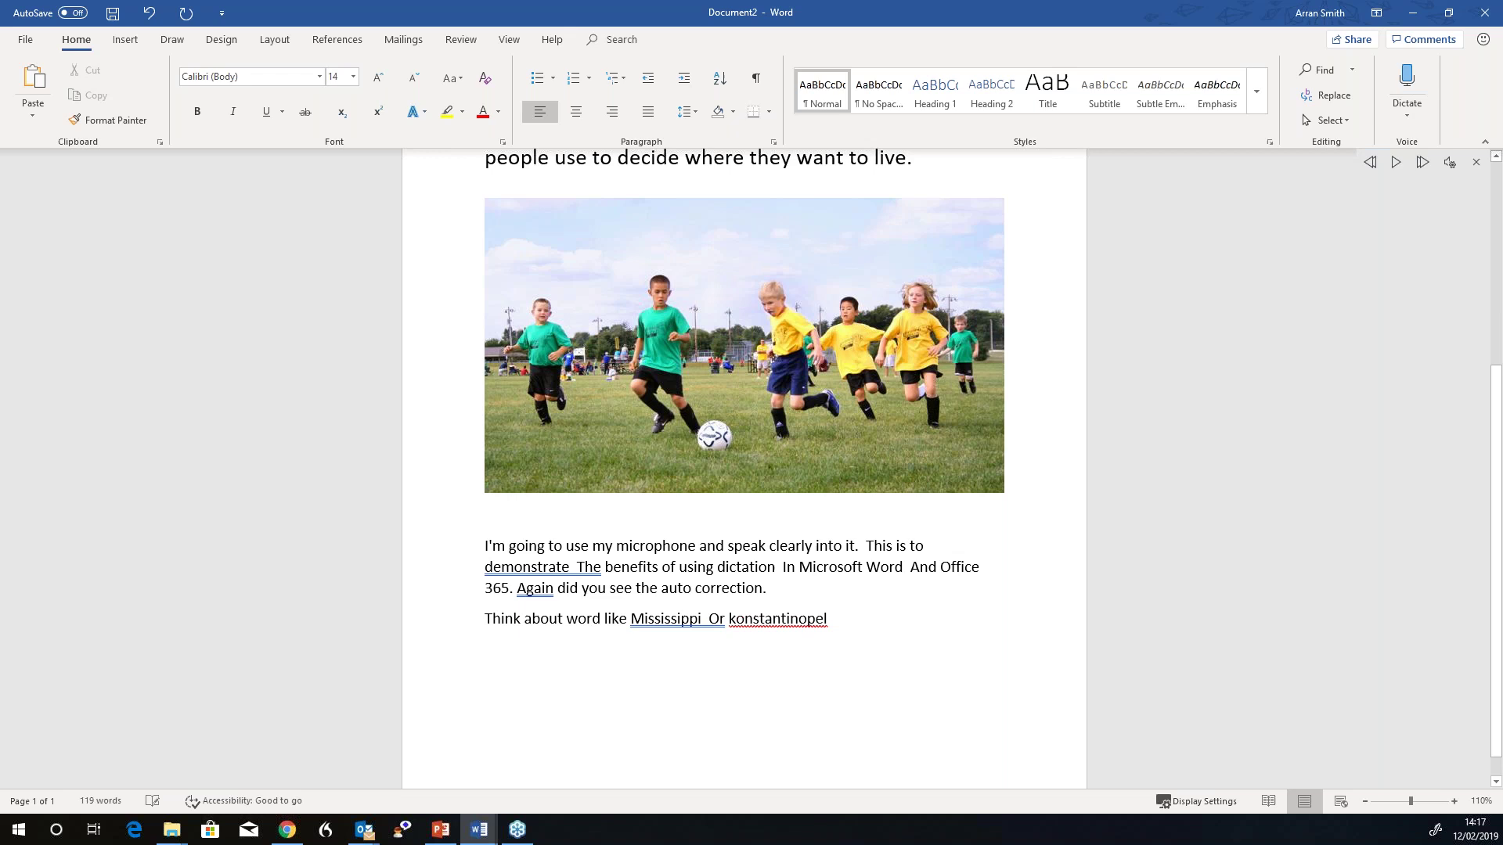
pyautogui.click(1401, 164)
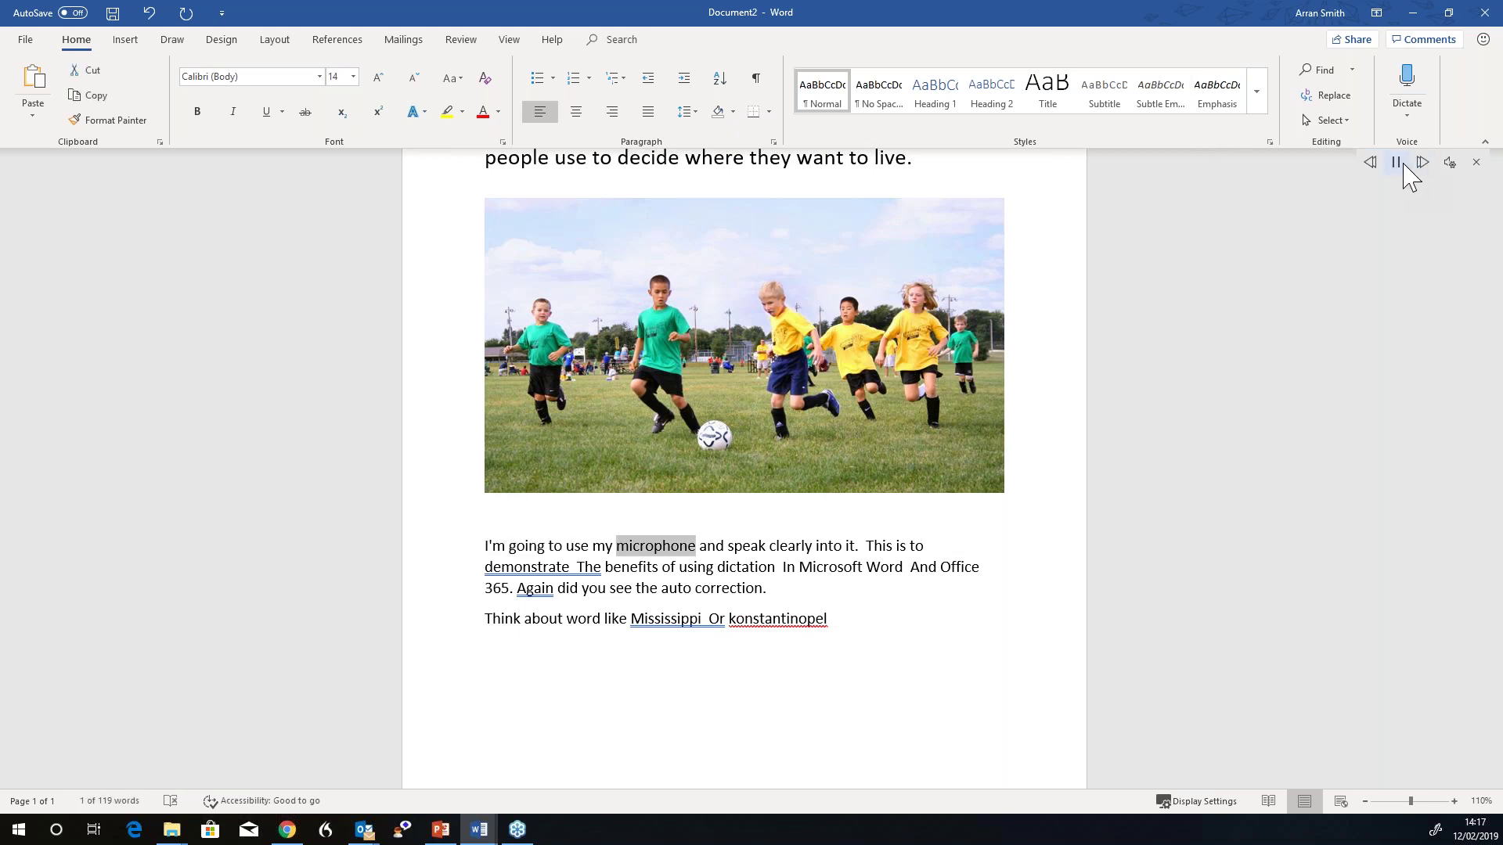
pyautogui.click(1405, 167)
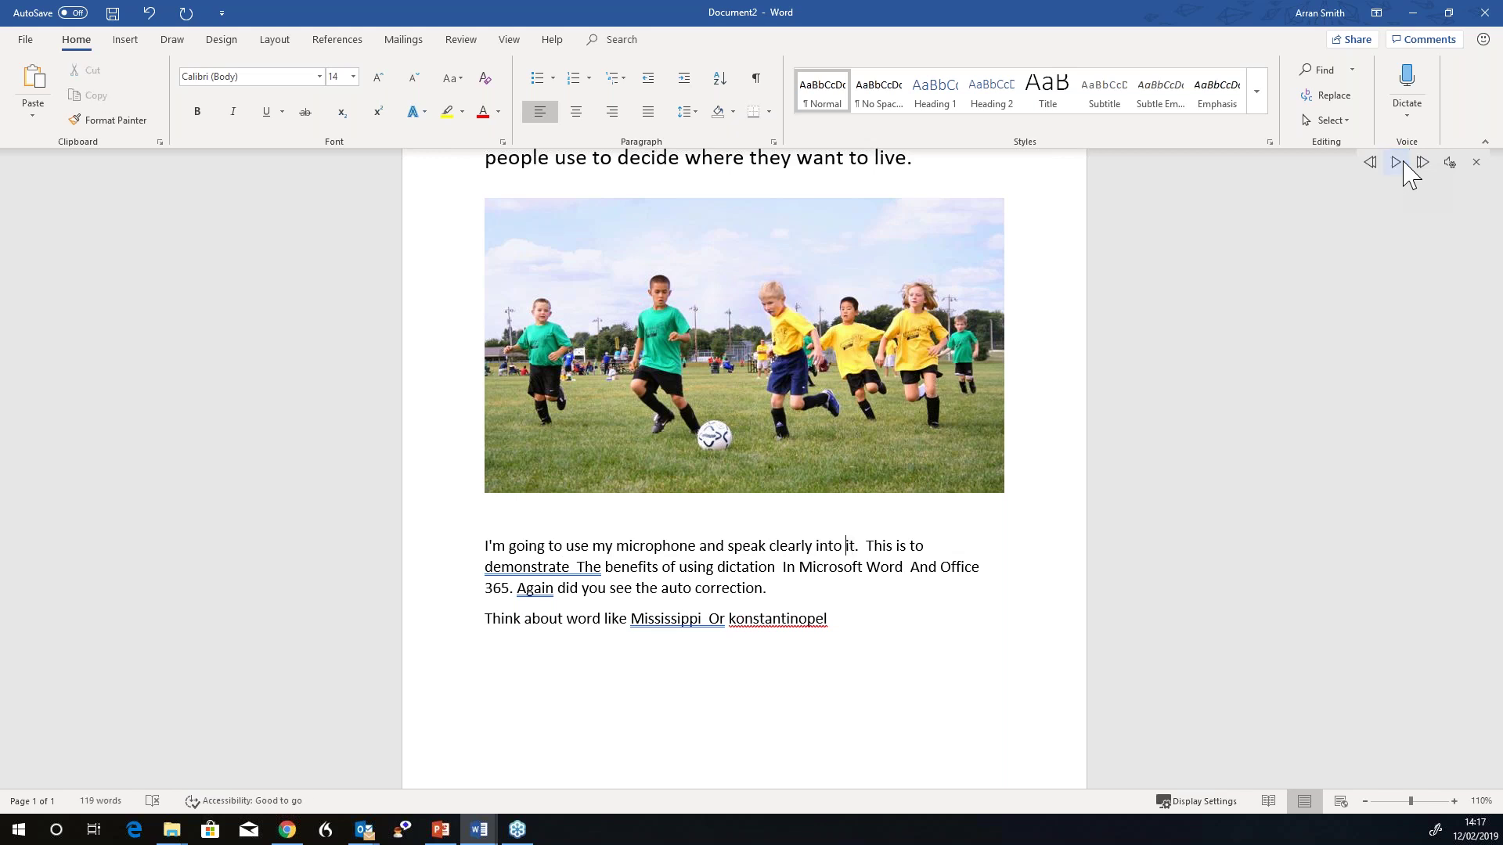
pyautogui.click(1405, 168)
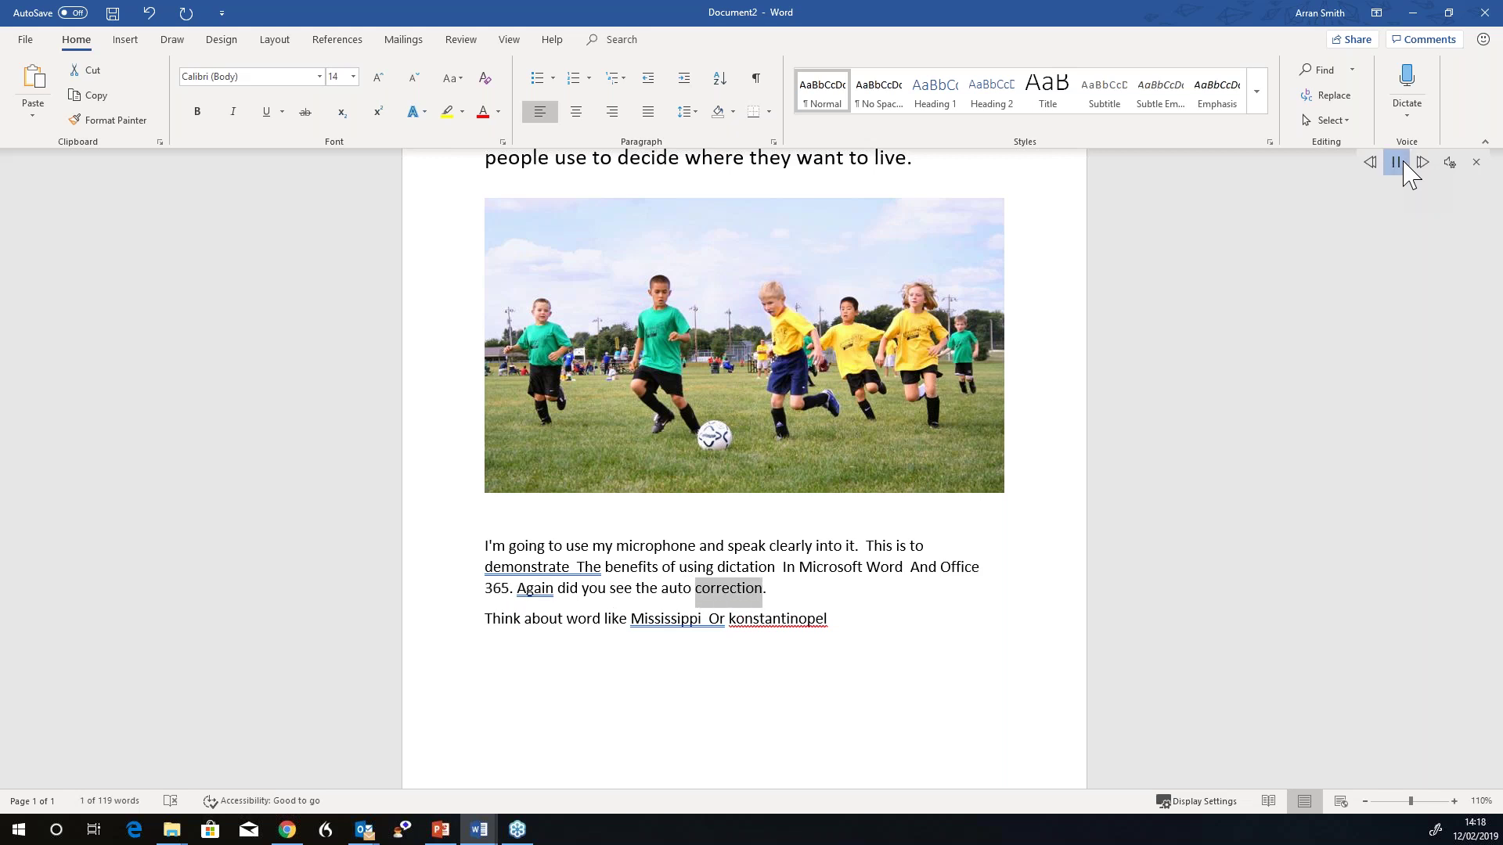
pyautogui.click(1404, 164)
# Correct the double space after "demonstrate" using the grammar suggestion and change "The" to lowercase "the".
pyautogui.click(577, 567)
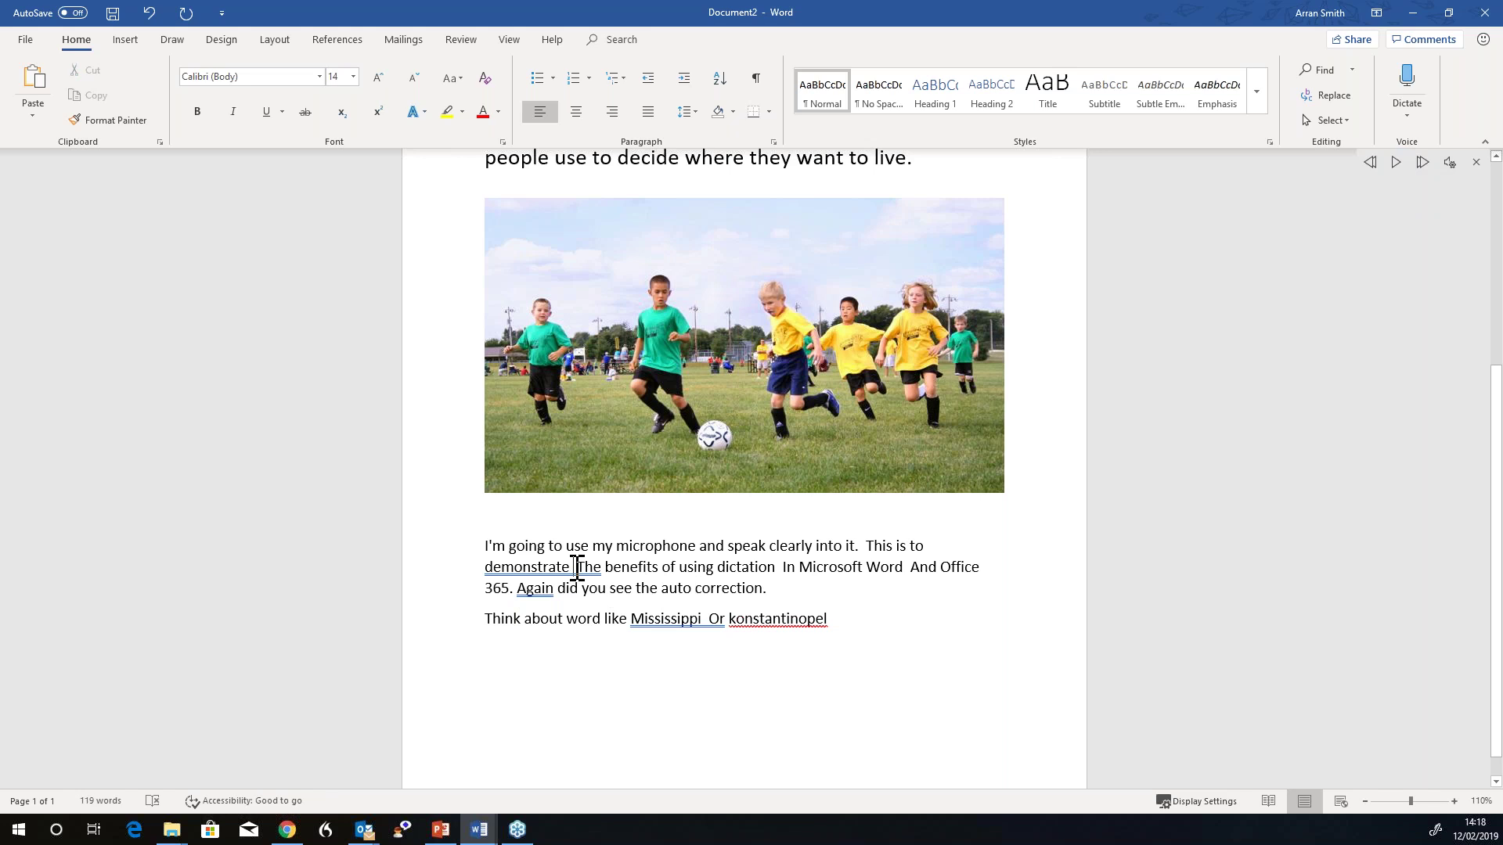
pyautogui.rightClick(577, 567)
pyautogui.click(630, 613)
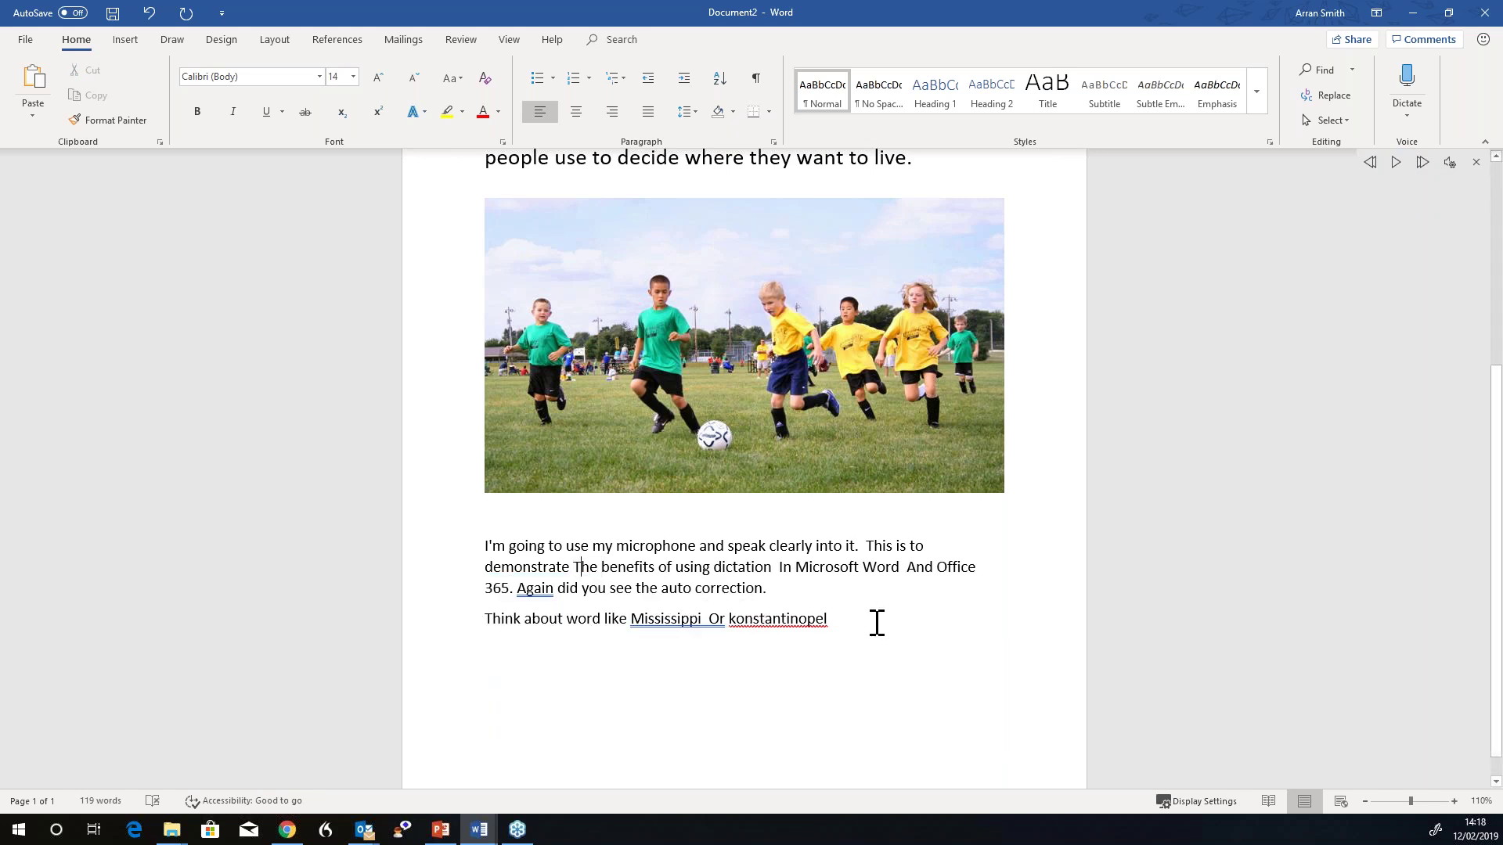
pyautogui.press('BackSpace')
pyautogui.write('t')
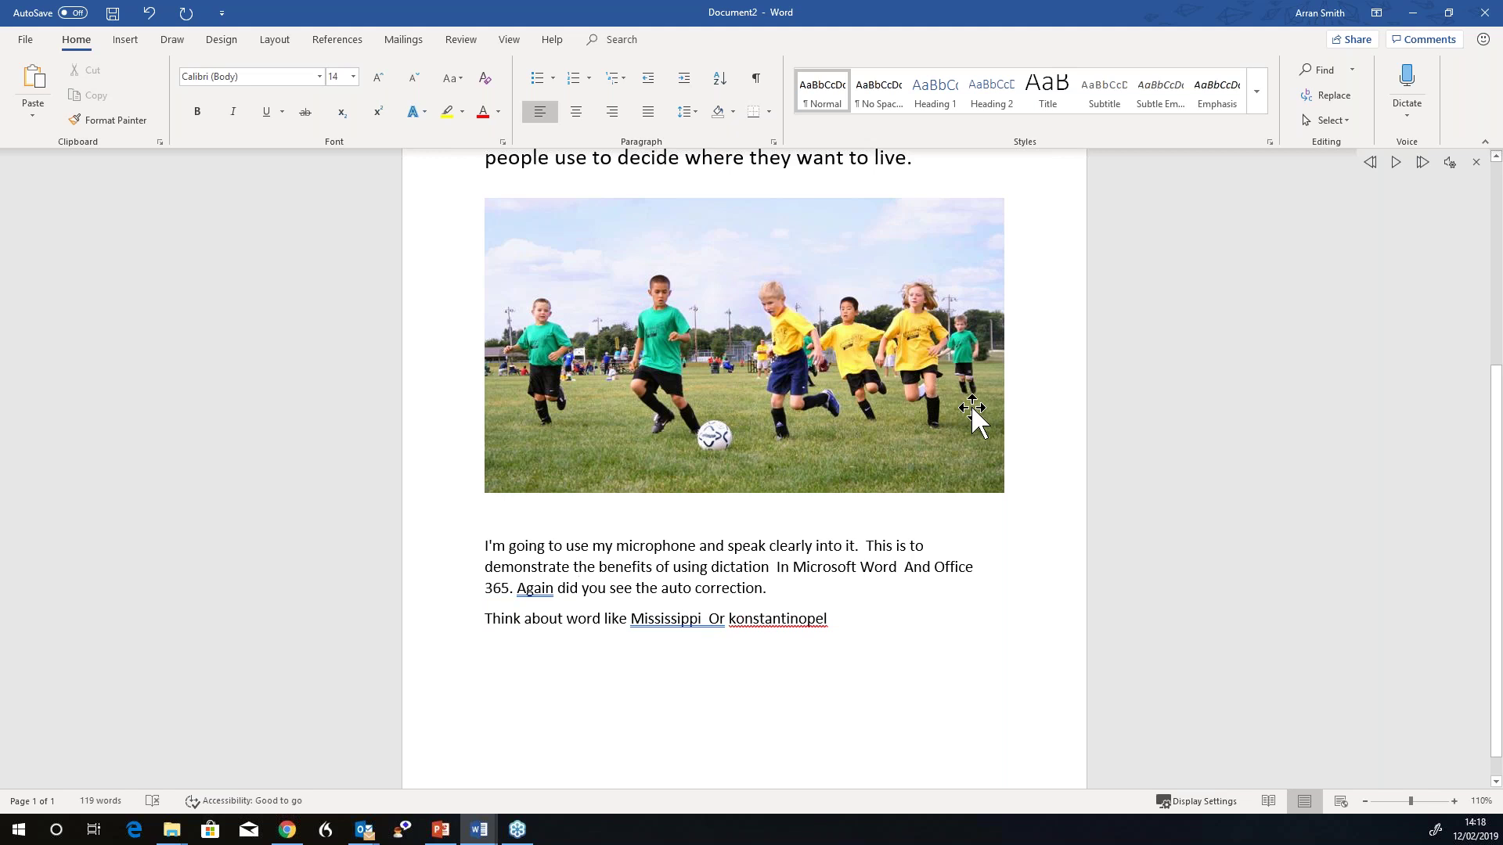
# Set the Read Aloud voice to Microsoft Susan and close the voice settings.
pyautogui.click(1451, 163)
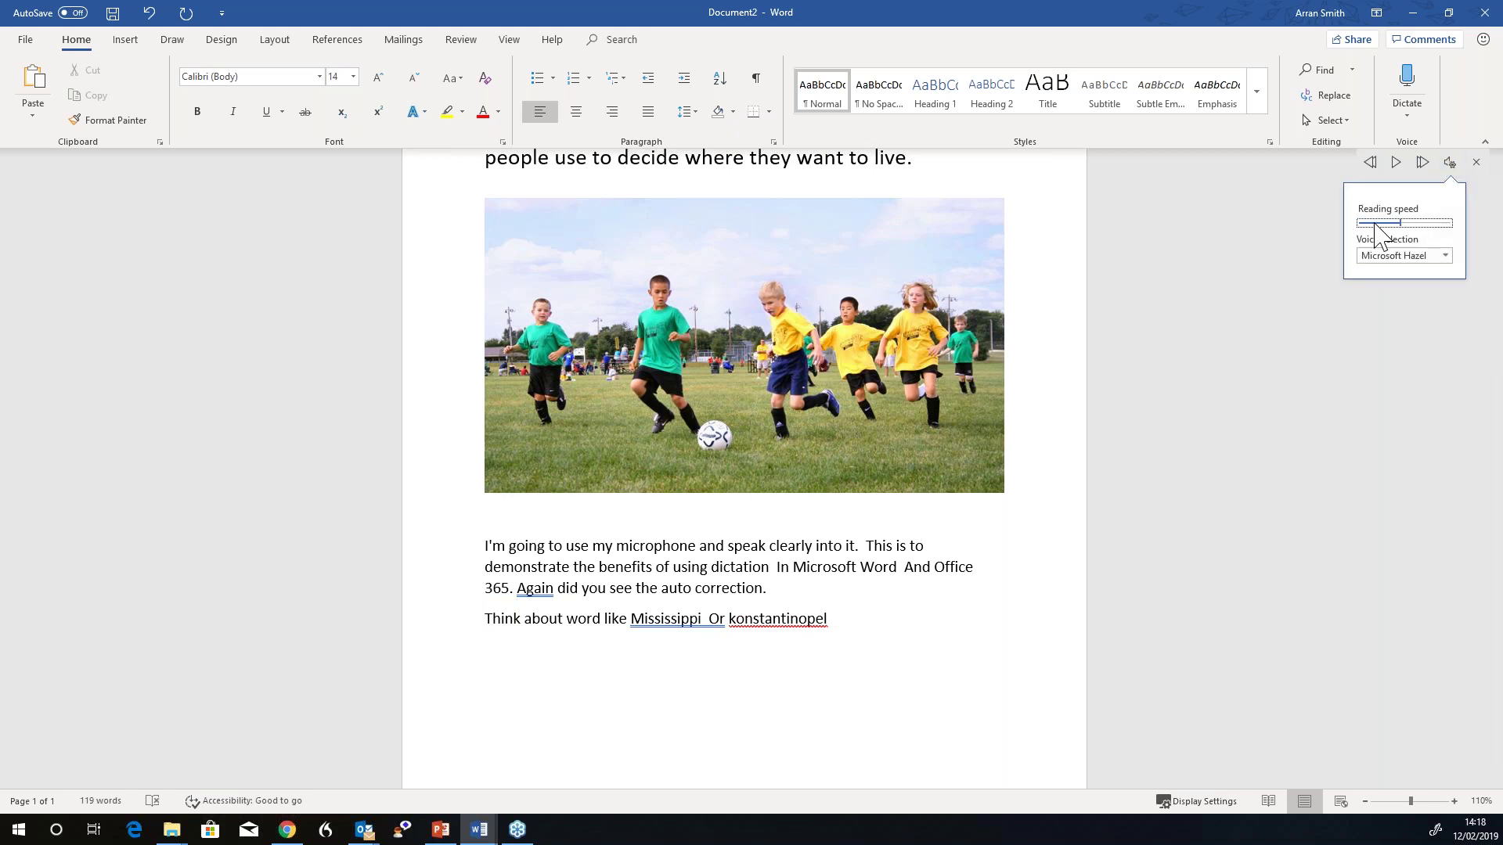
pyautogui.click(1390, 258)
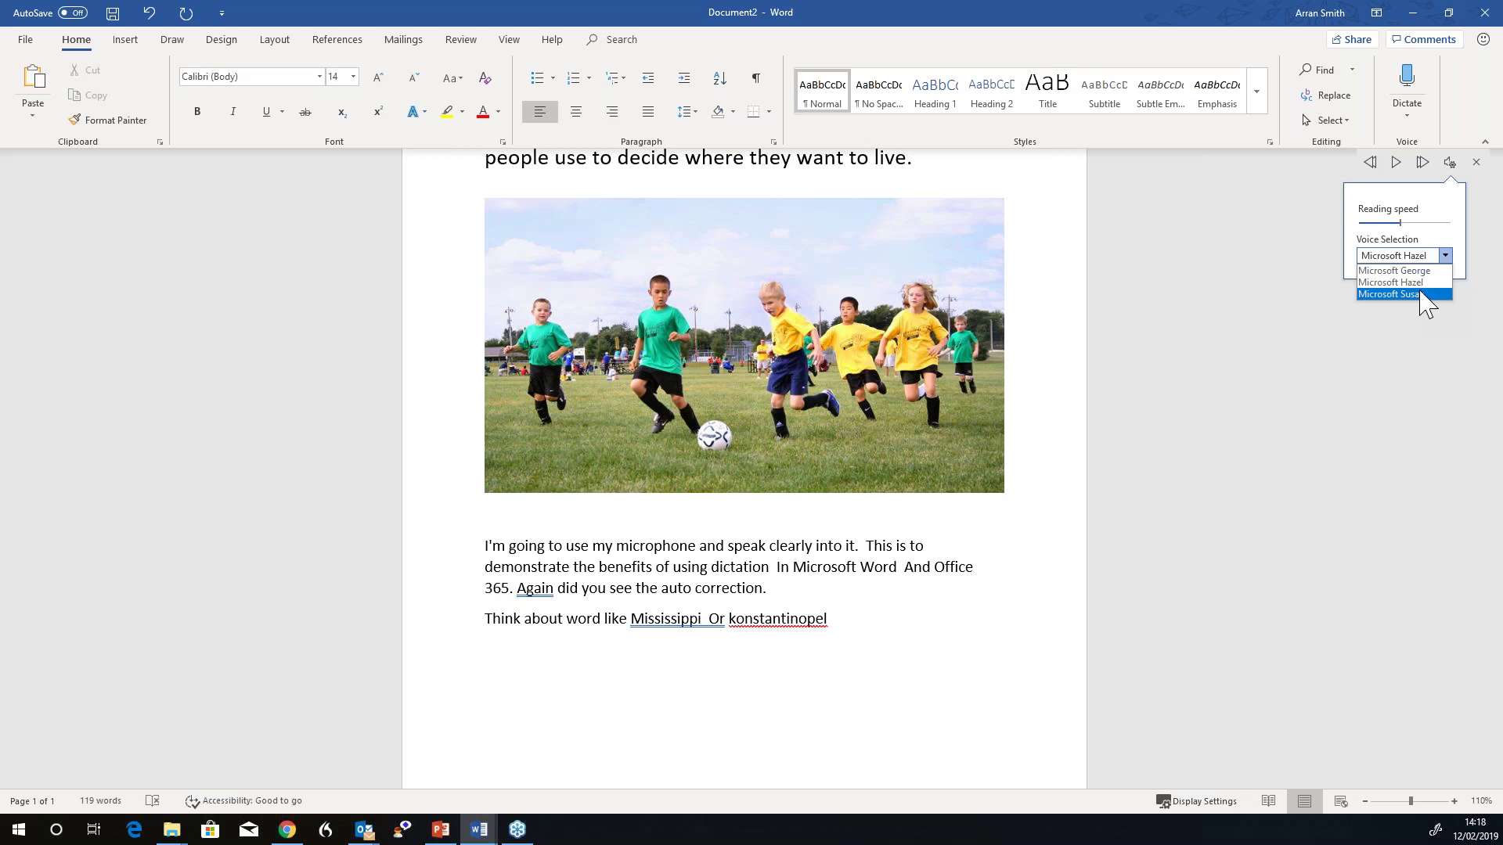
pyautogui.click(1419, 293)
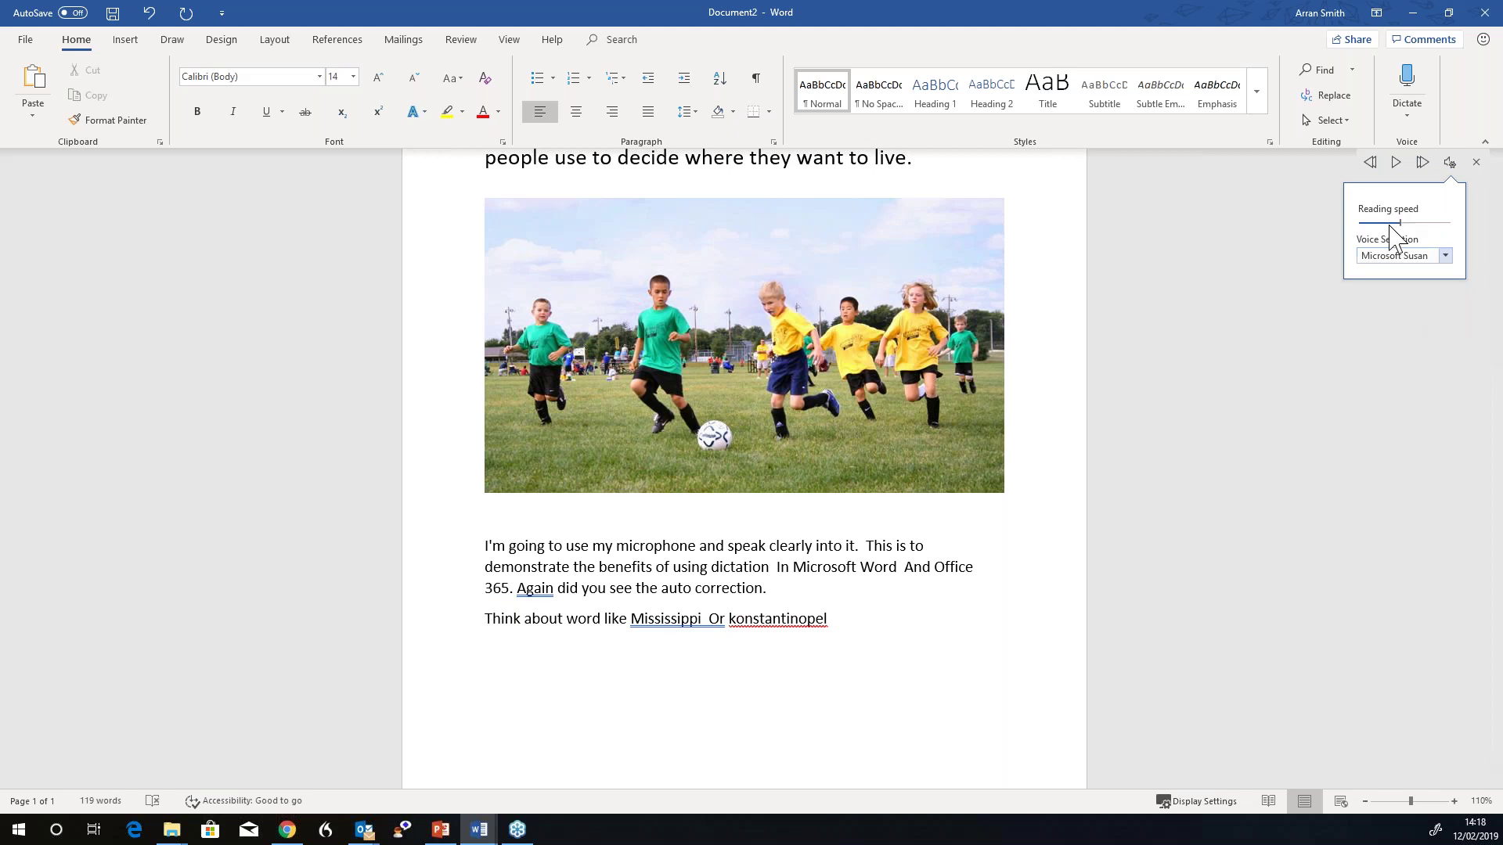
pyautogui.click(808, 607)
# Mark the two dictated paragraphs as English (United Kingdom) for proofing, keeping automatic language detection on.
pyautogui.moveTo(565, 558); pyautogui.dragTo(862, 613)
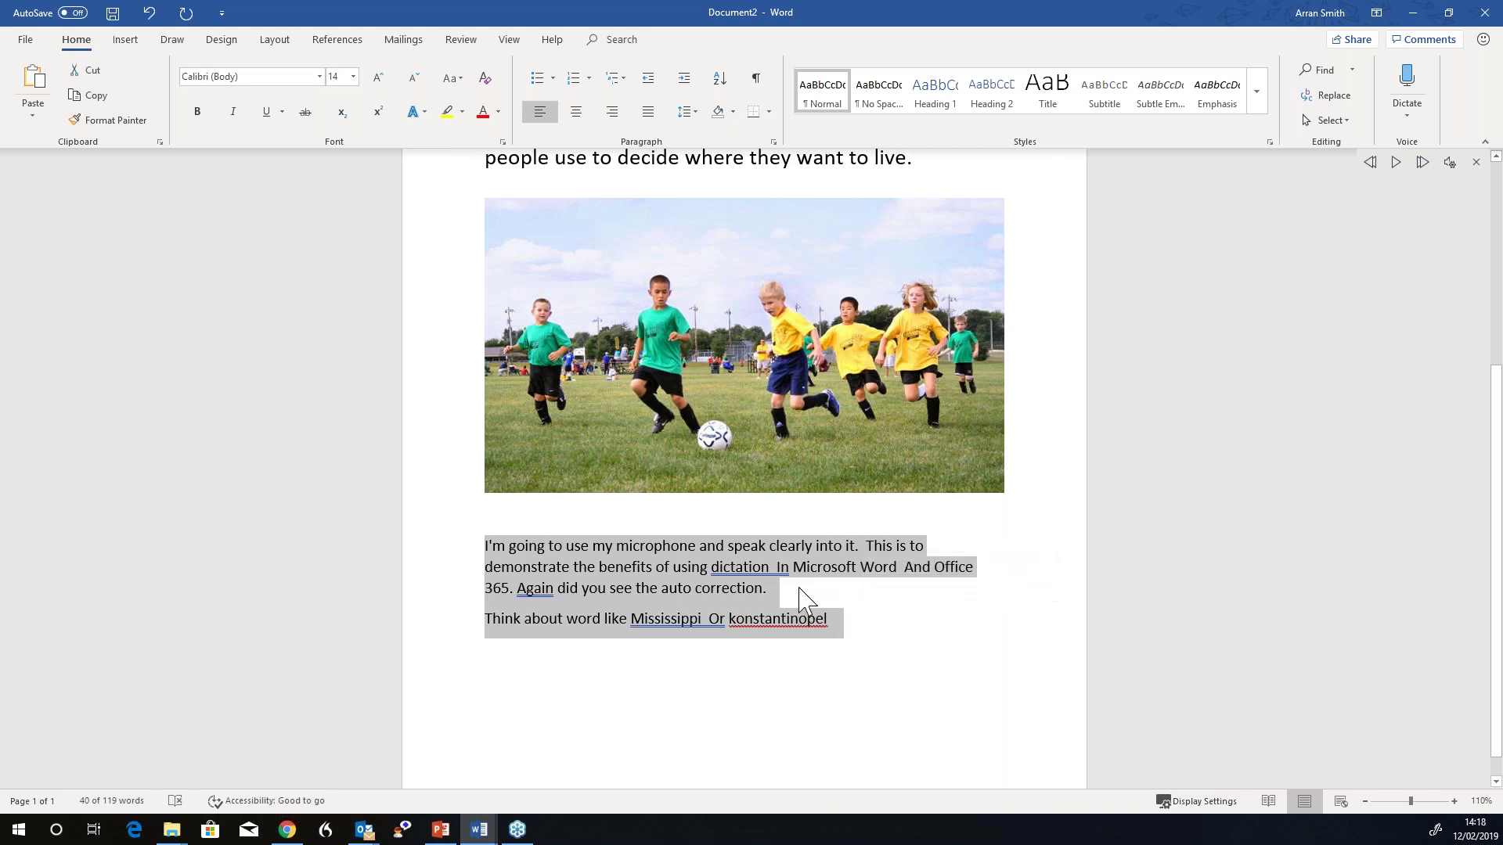
pyautogui.click(259, 40)
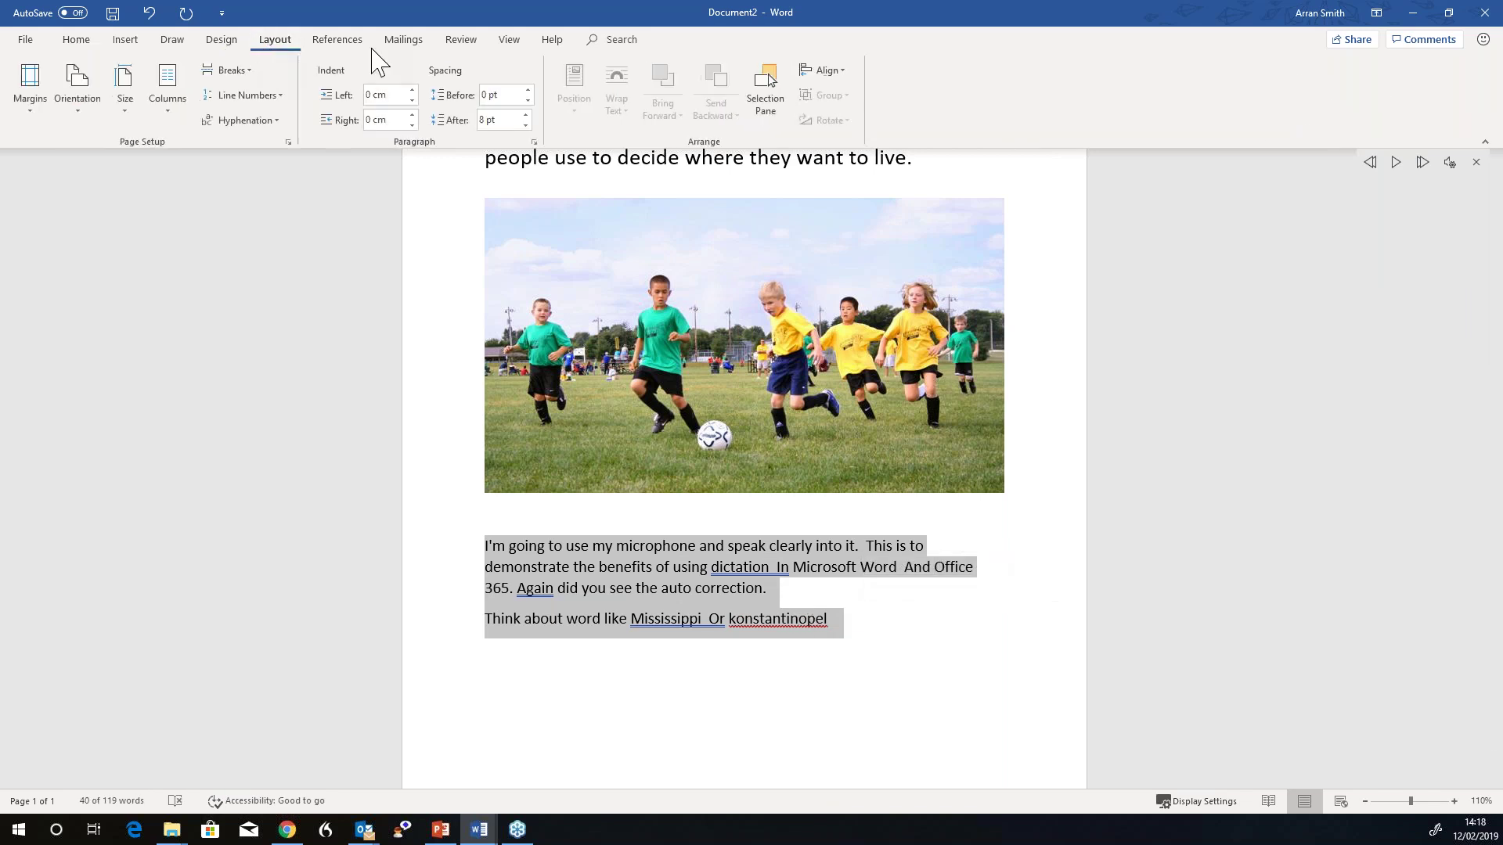
pyautogui.click(463, 41)
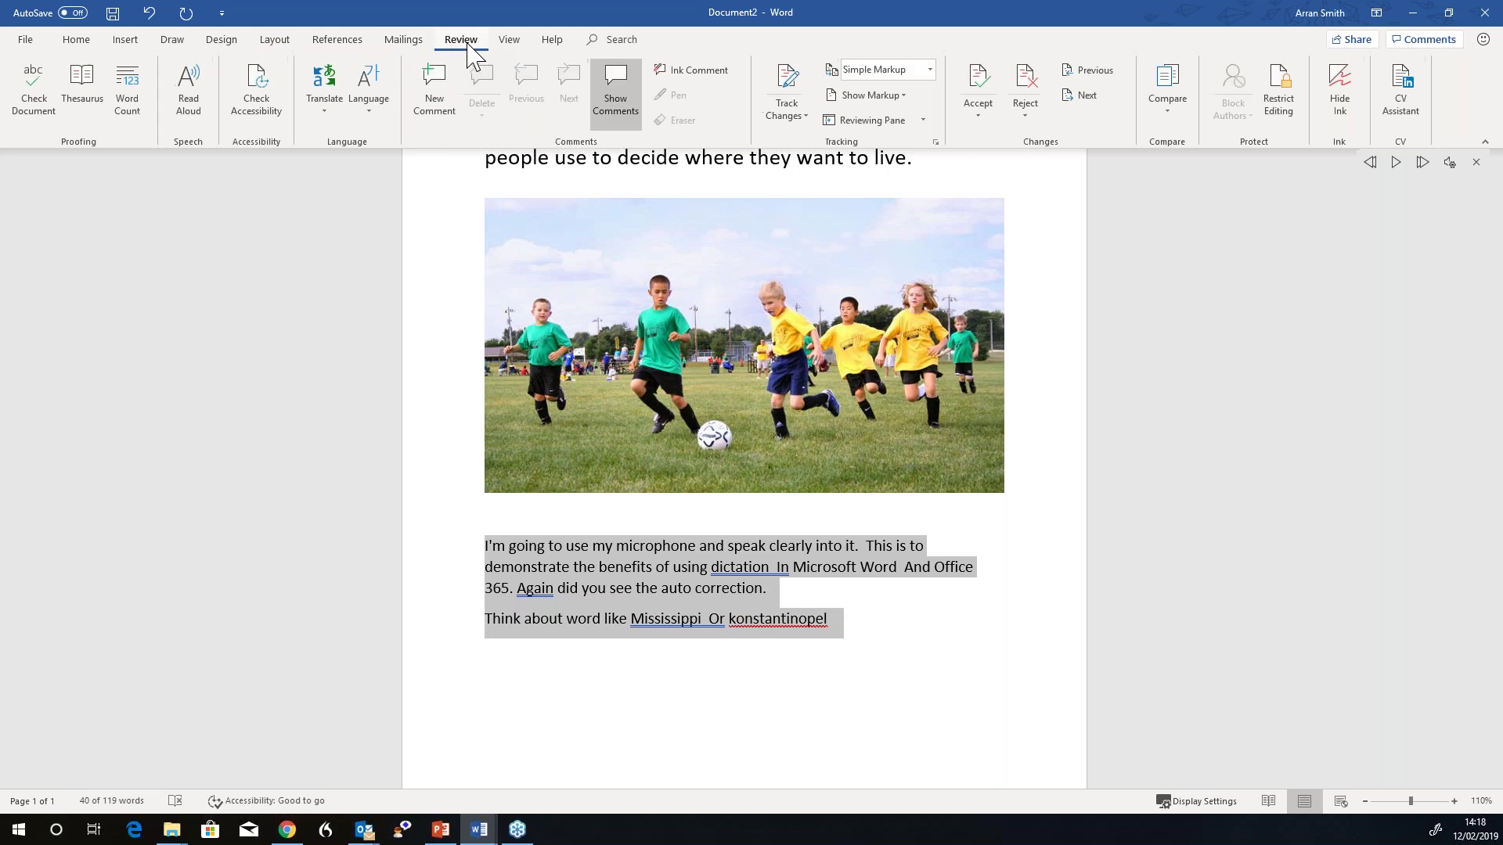
pyautogui.click(344, 43)
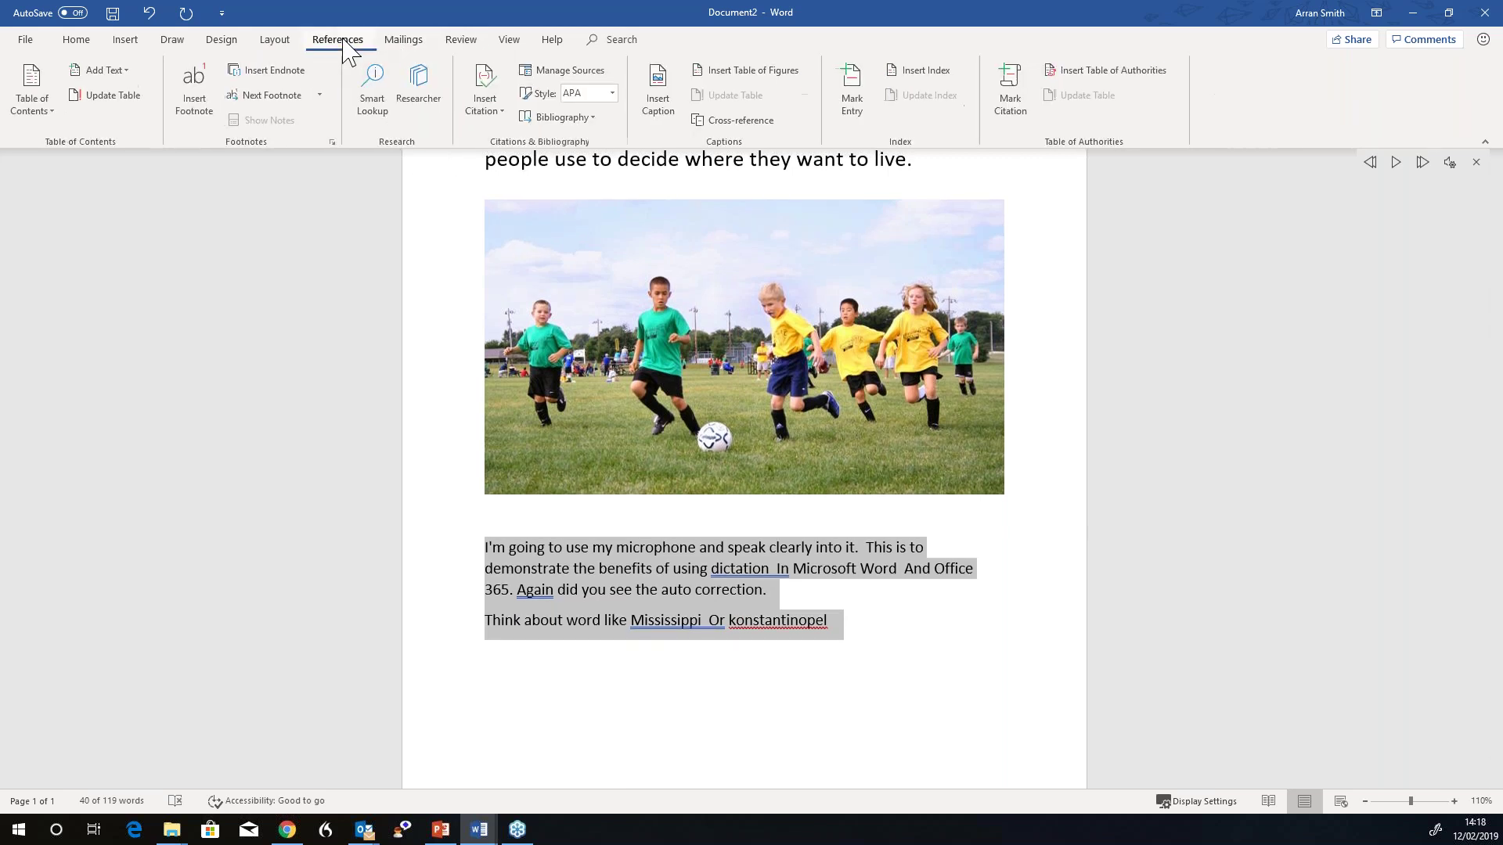
pyautogui.click(395, 44)
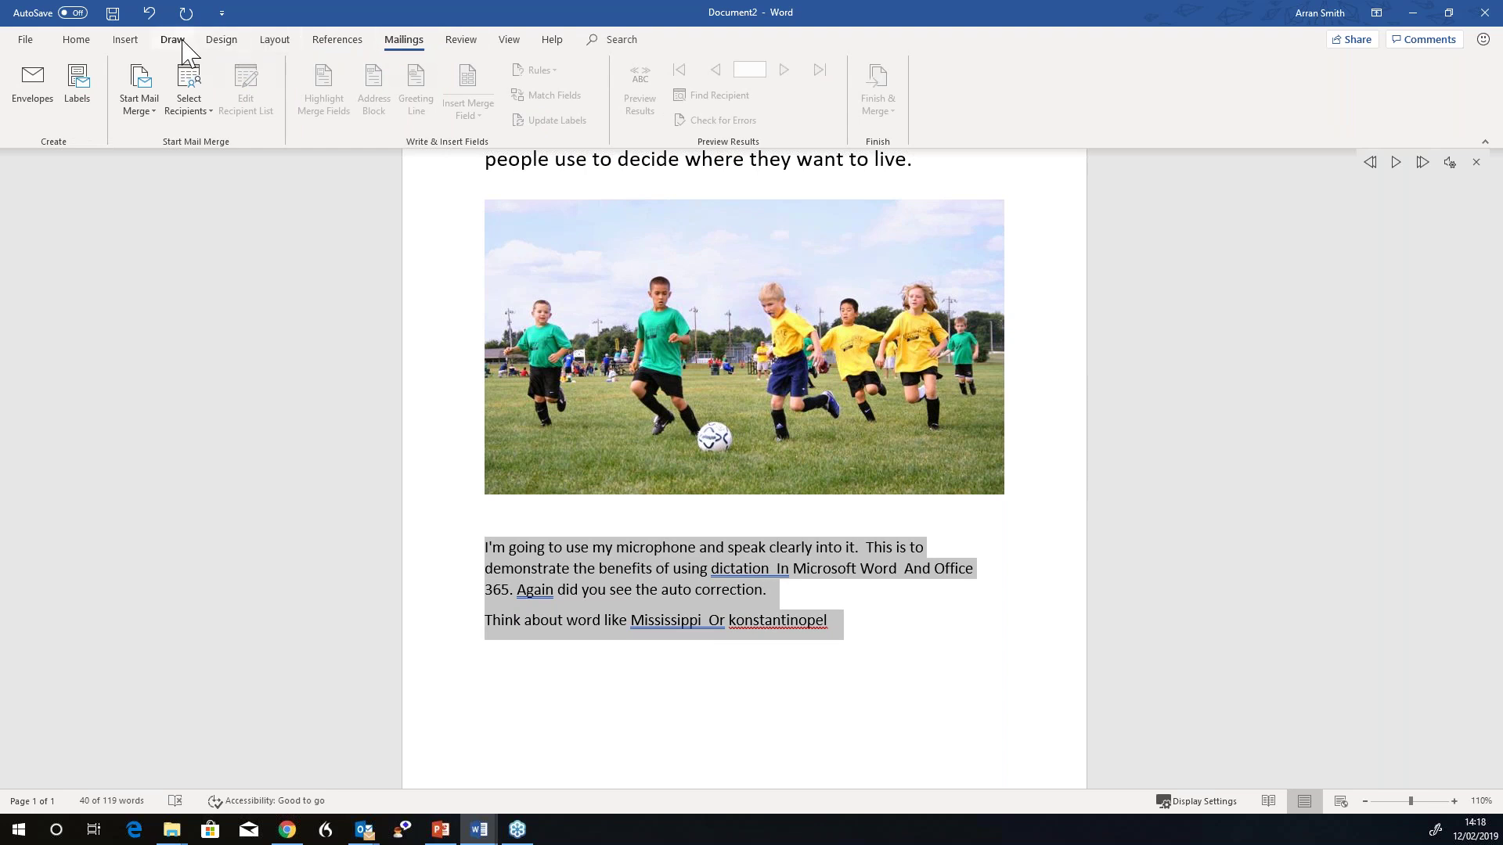
pyautogui.click(457, 43)
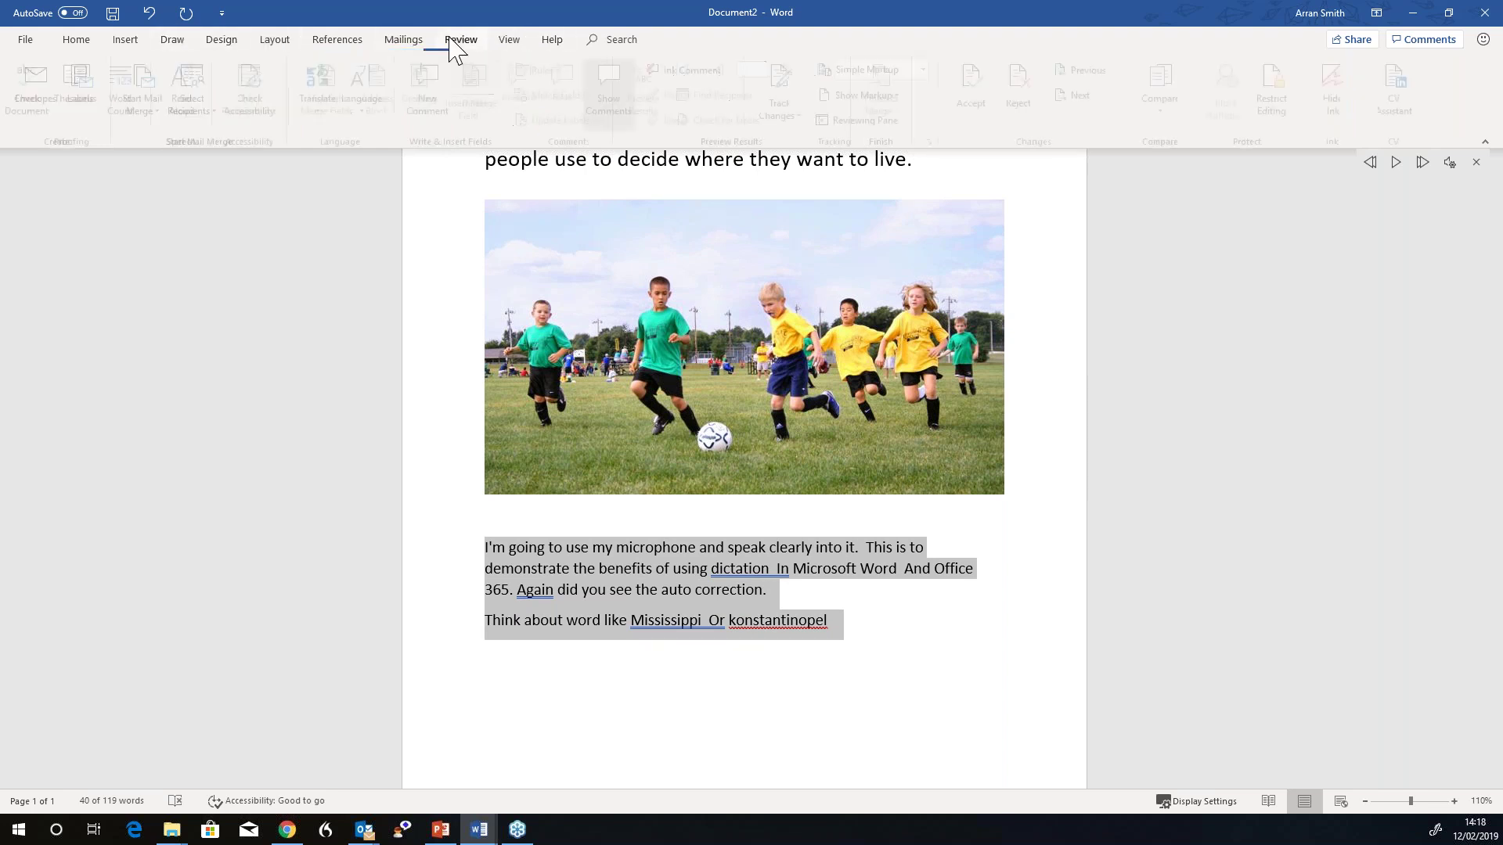
pyautogui.click(374, 114)
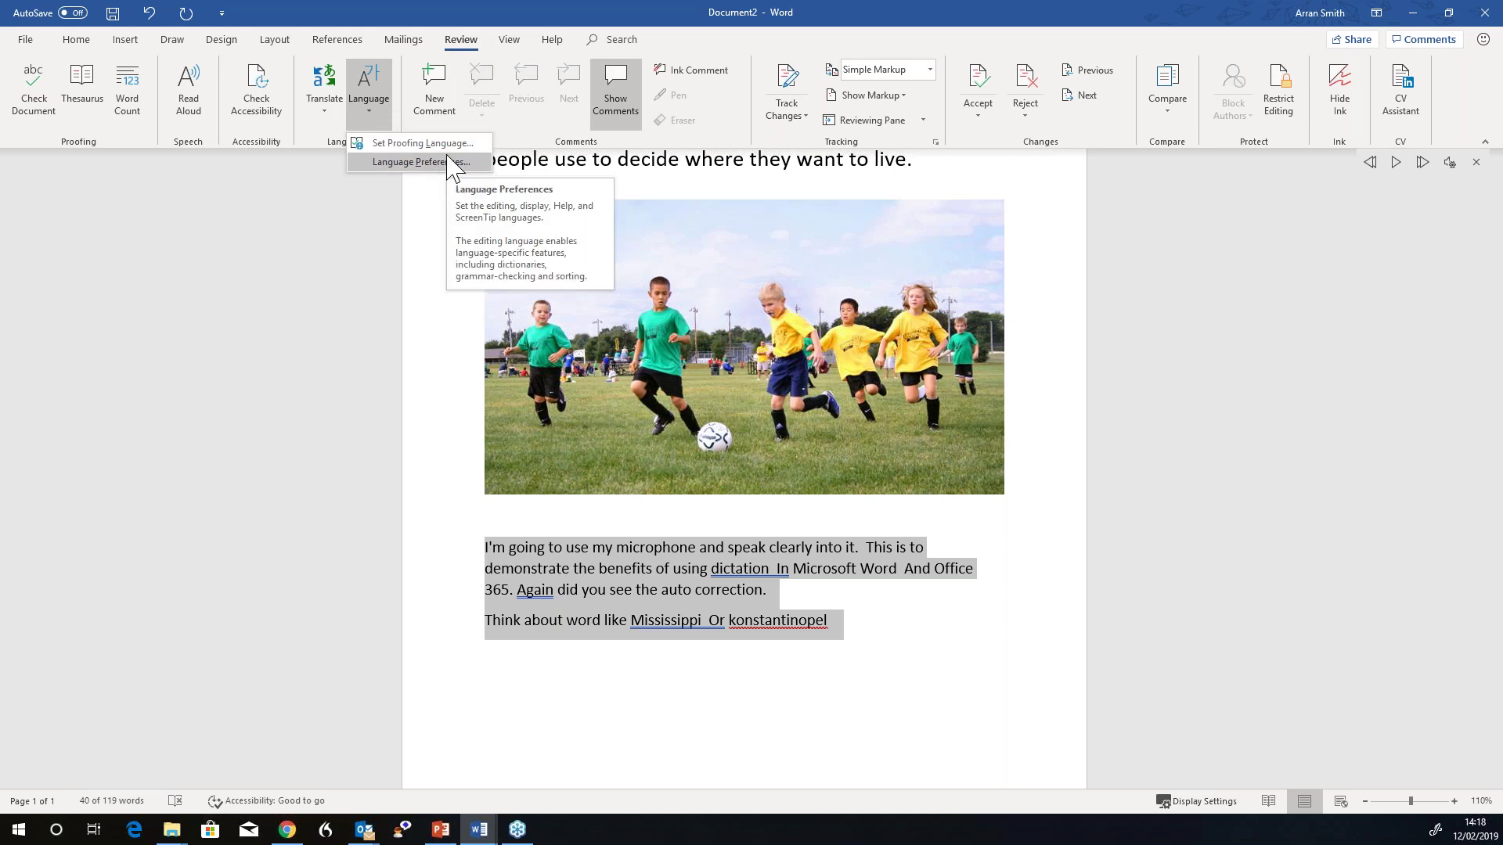
pyautogui.click(423, 162)
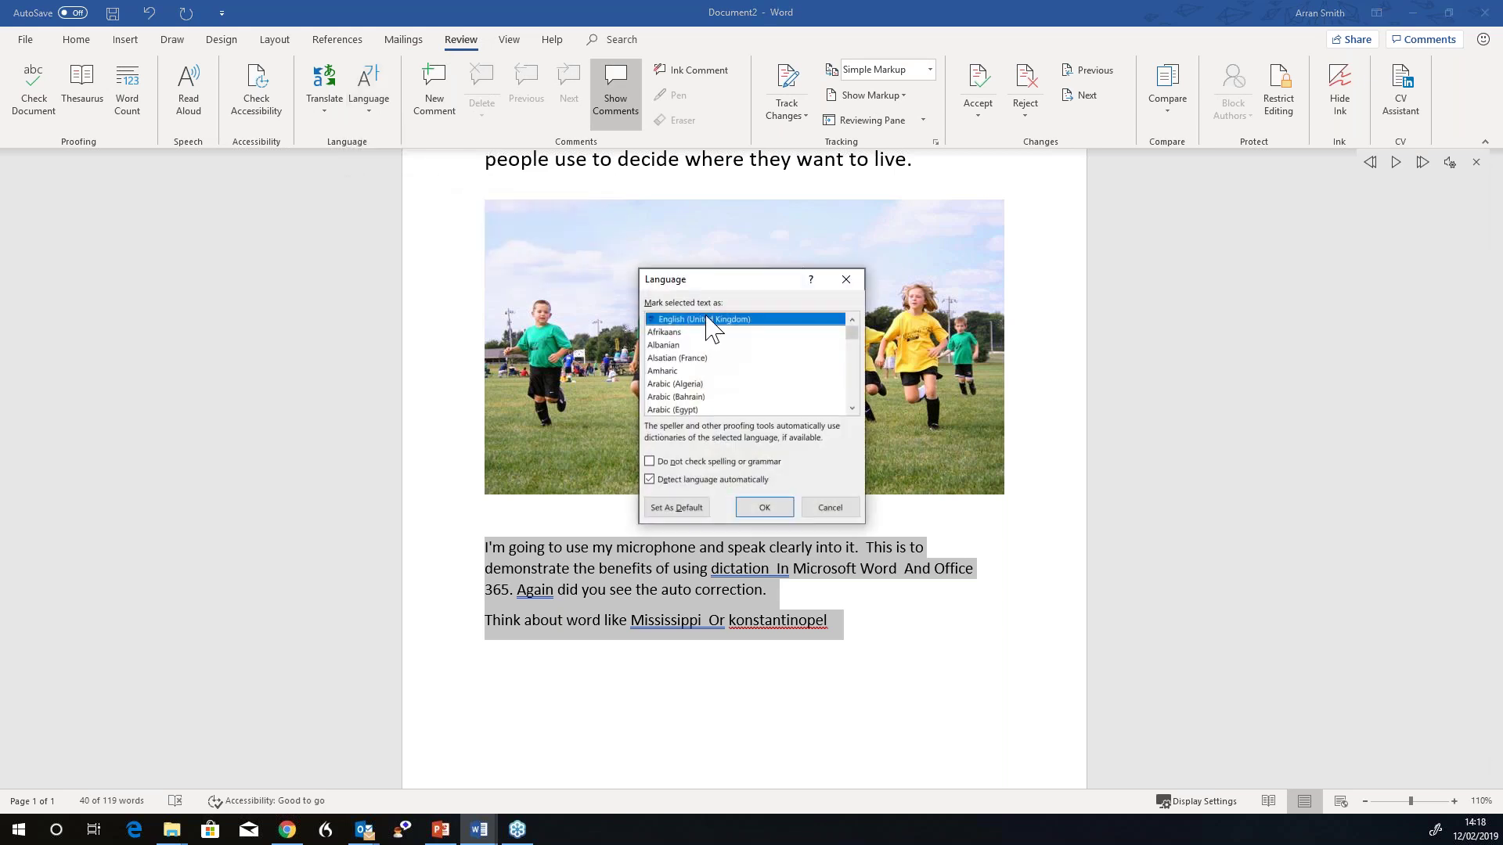
pyautogui.click(764, 507)
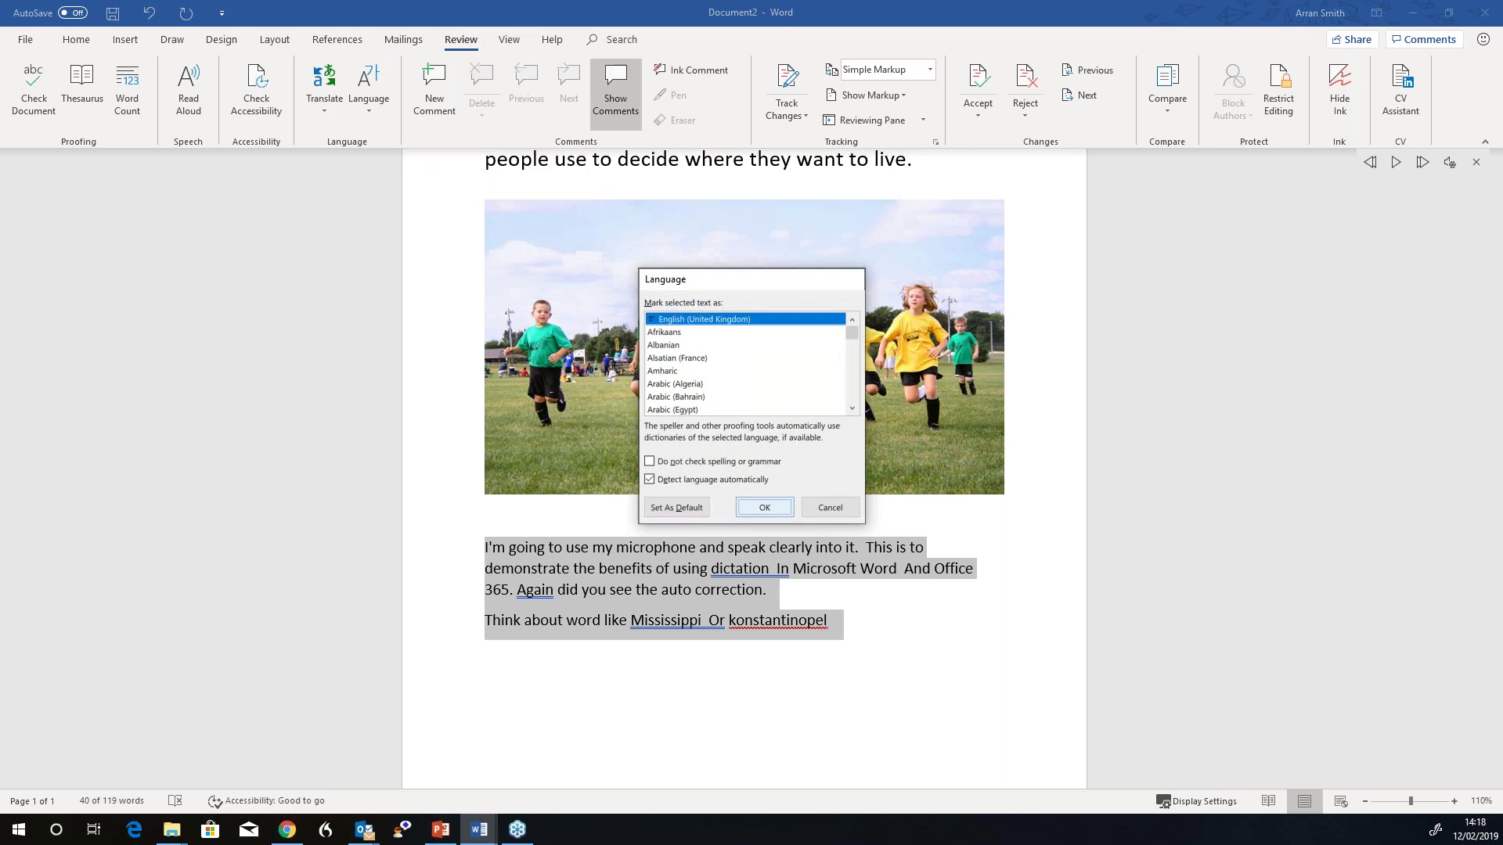
# Listen to the two dictated paragraphs with Read Aloud from the start of the first one, pausing at the end.
pyautogui.click(895, 630)
pyautogui.moveTo(894, 630); pyautogui.dragTo(485, 546)
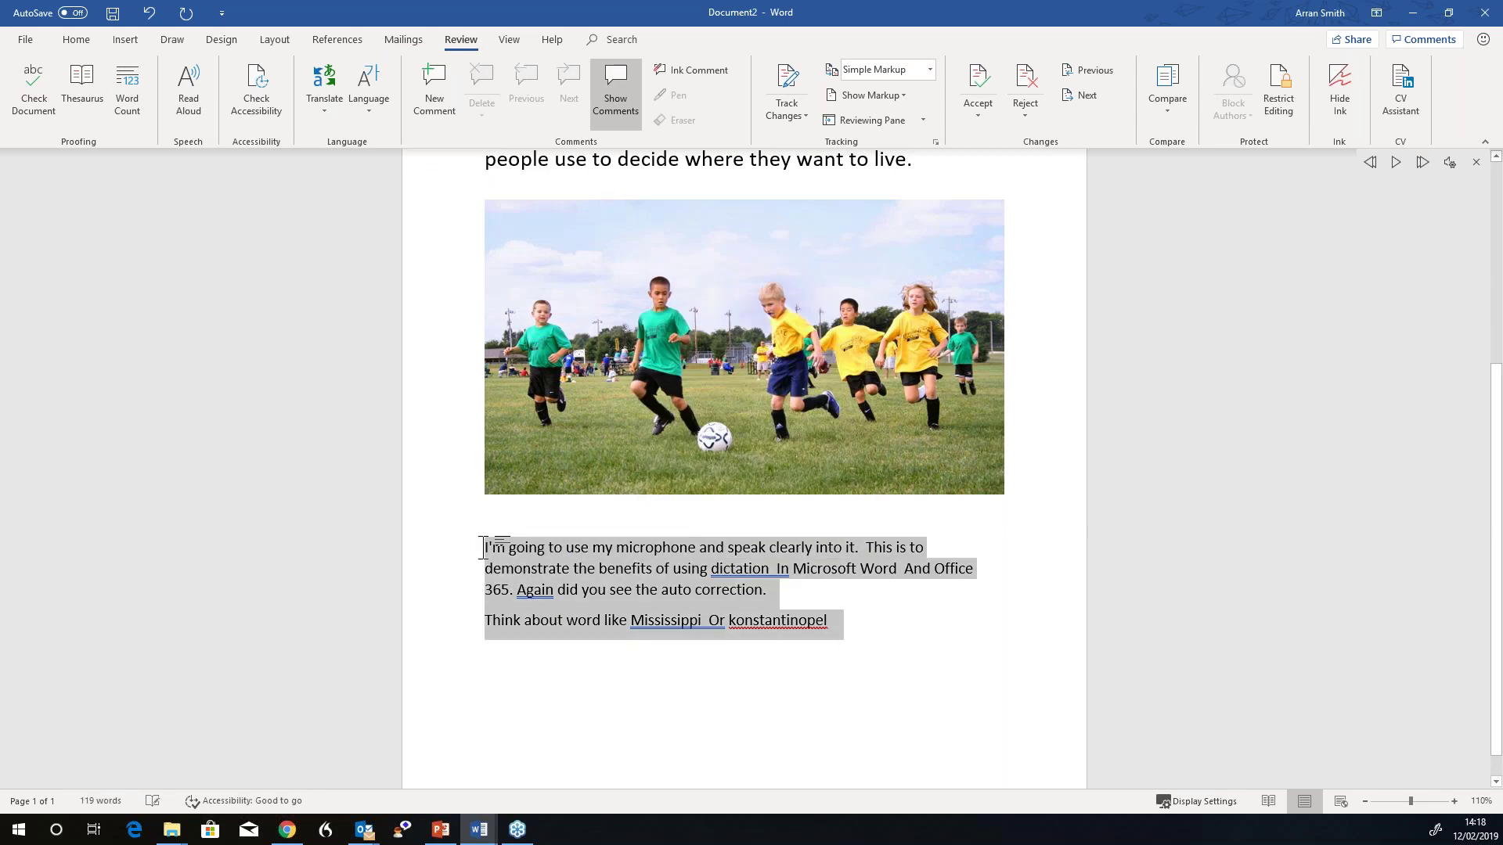
pyautogui.click(1398, 166)
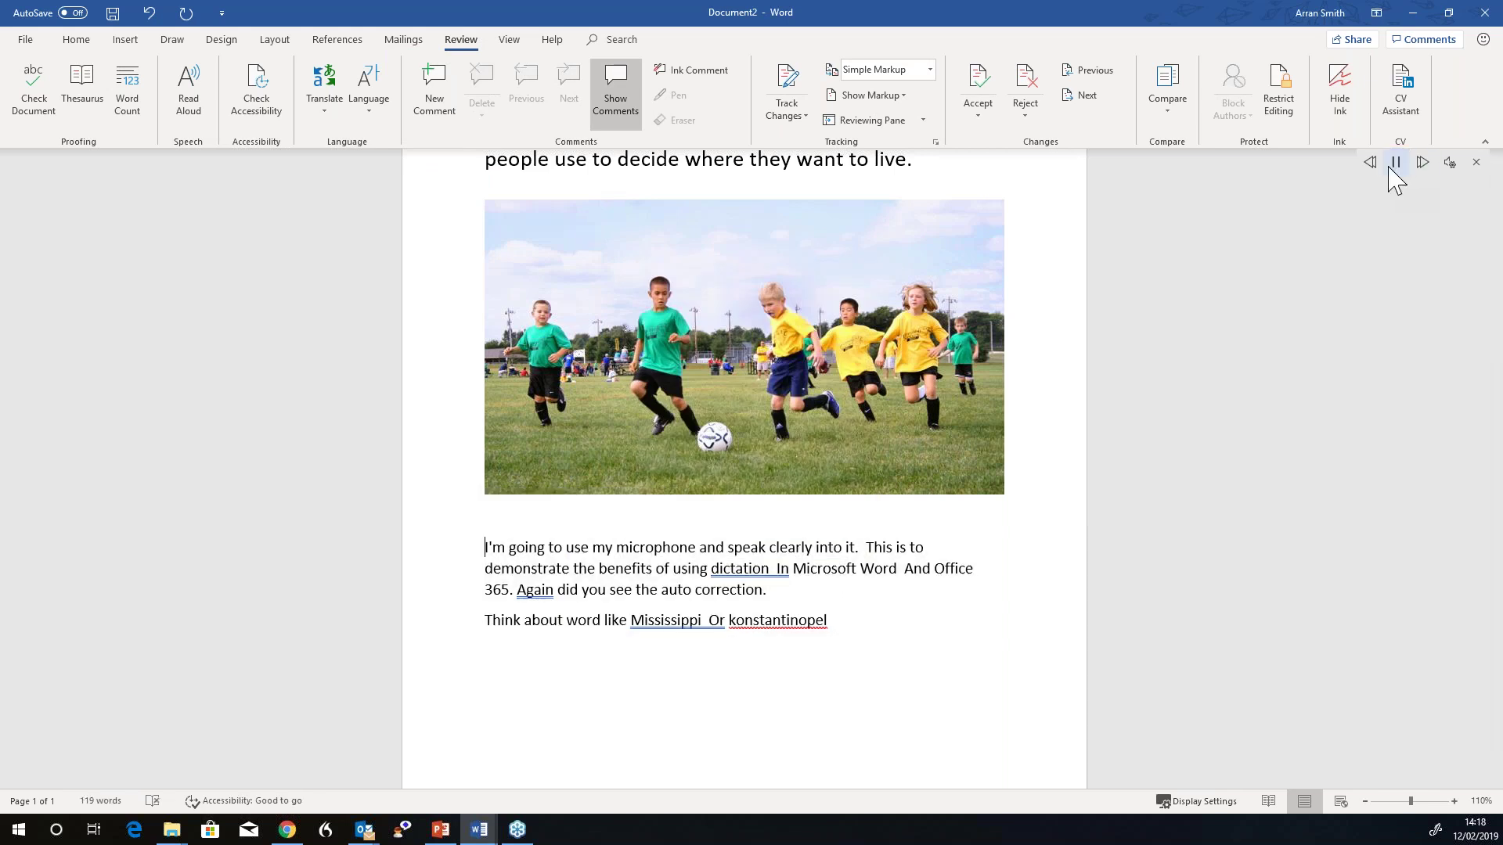
pyautogui.click(1398, 164)
# Open the document in the Learning Tools reading view and go to its beginning.
pyautogui.click(509, 40)
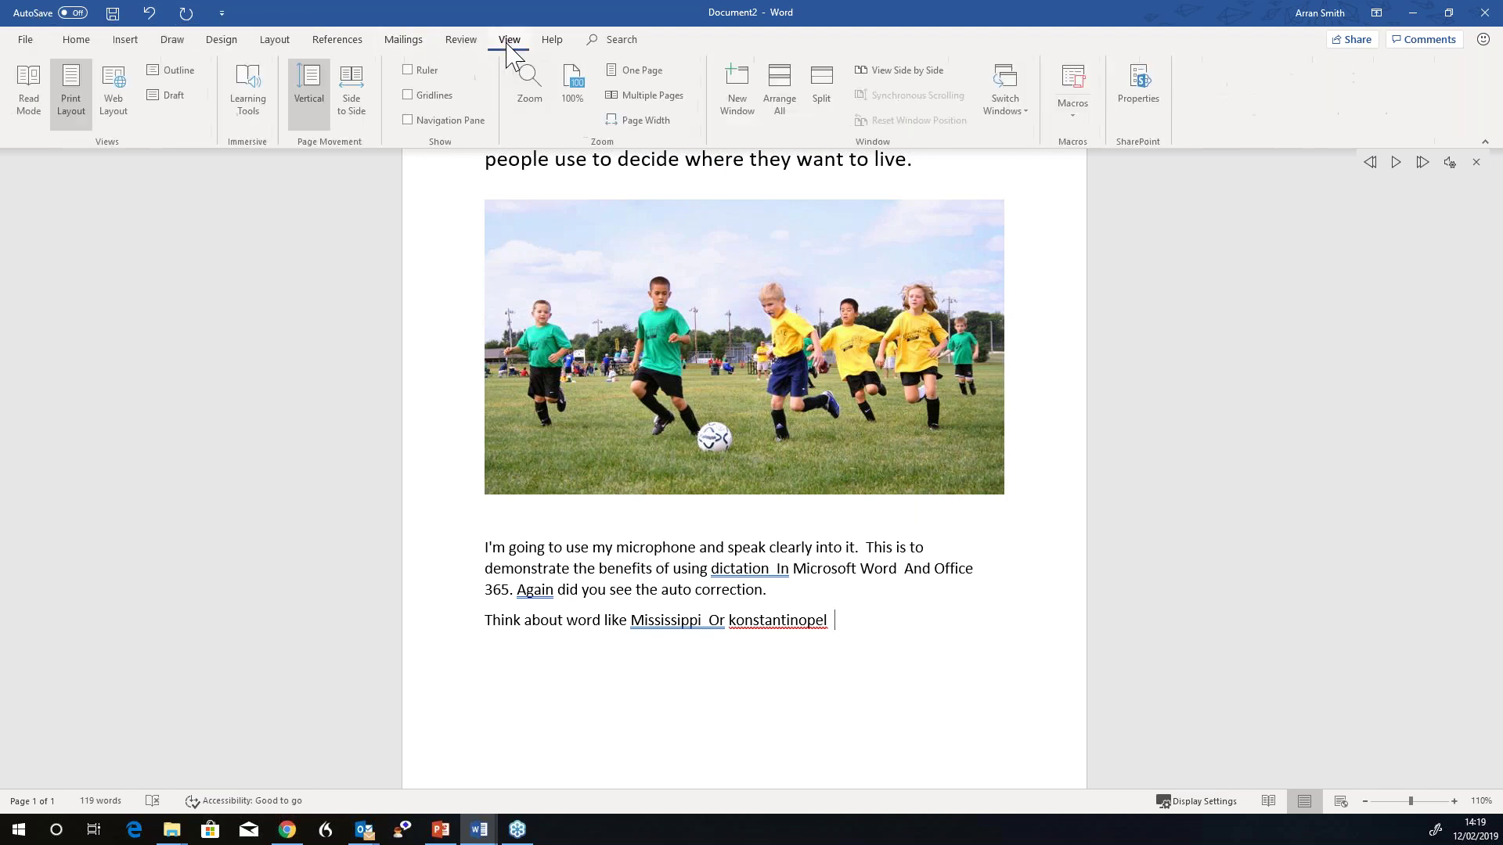
pyautogui.click(245, 102)
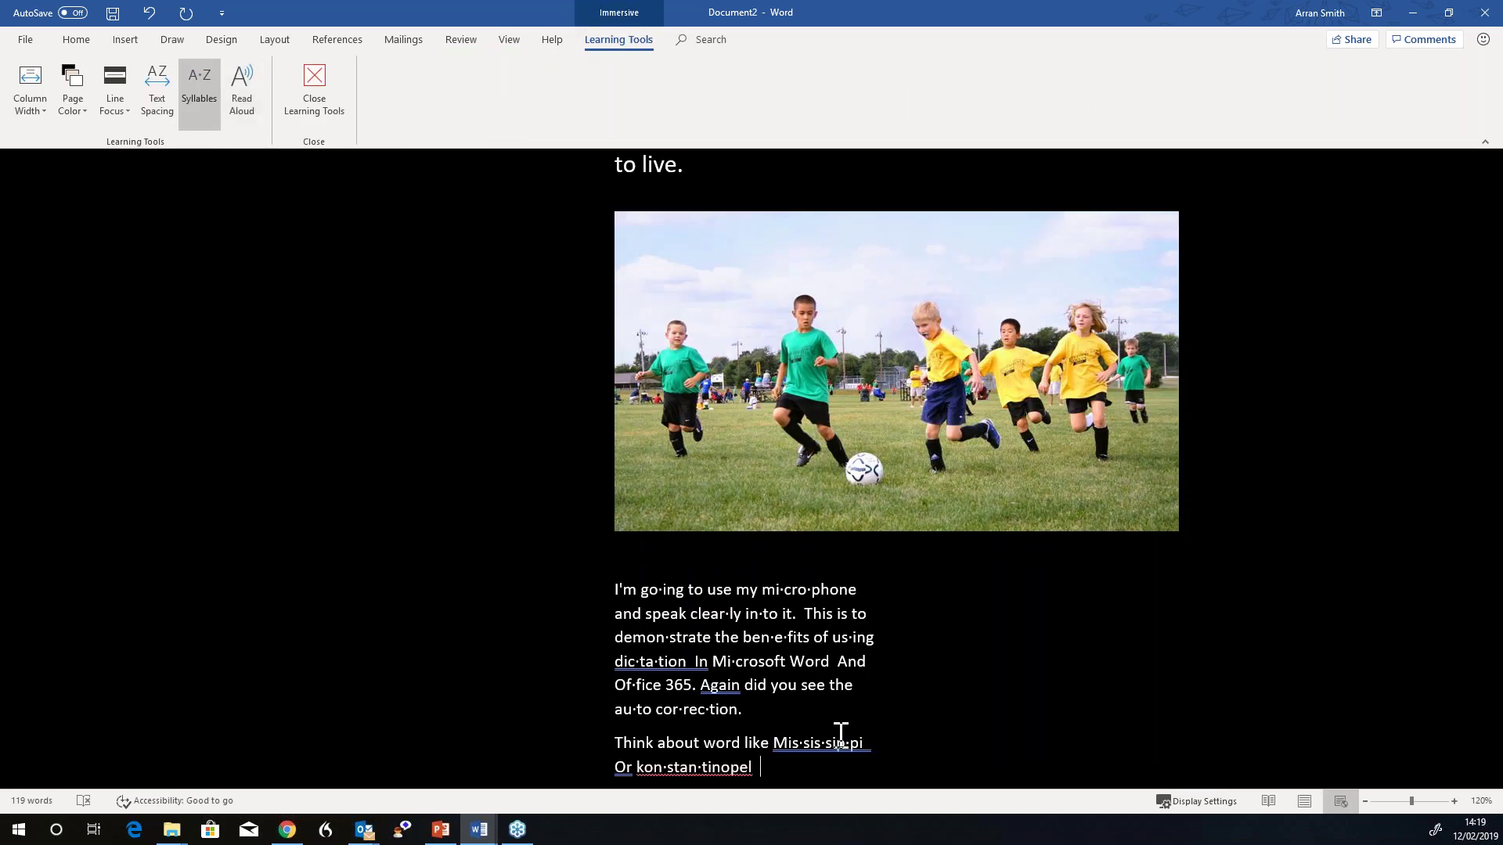
pyautogui.scroll(8, 852, 684)
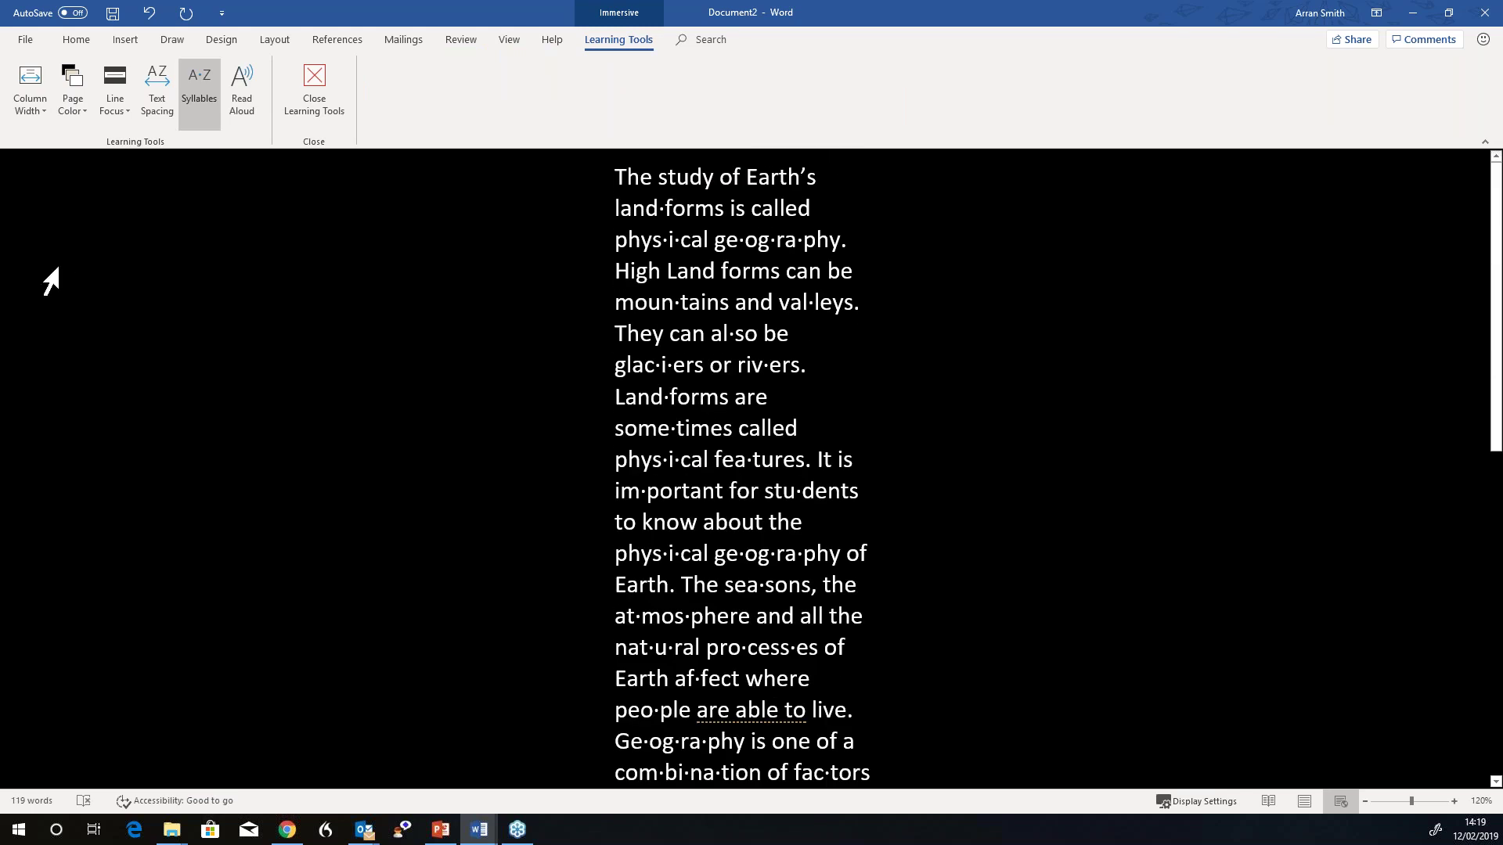
# Try the Wide and Narrow column widths for the text and return to Very Narrow.
pyautogui.click(35, 105)
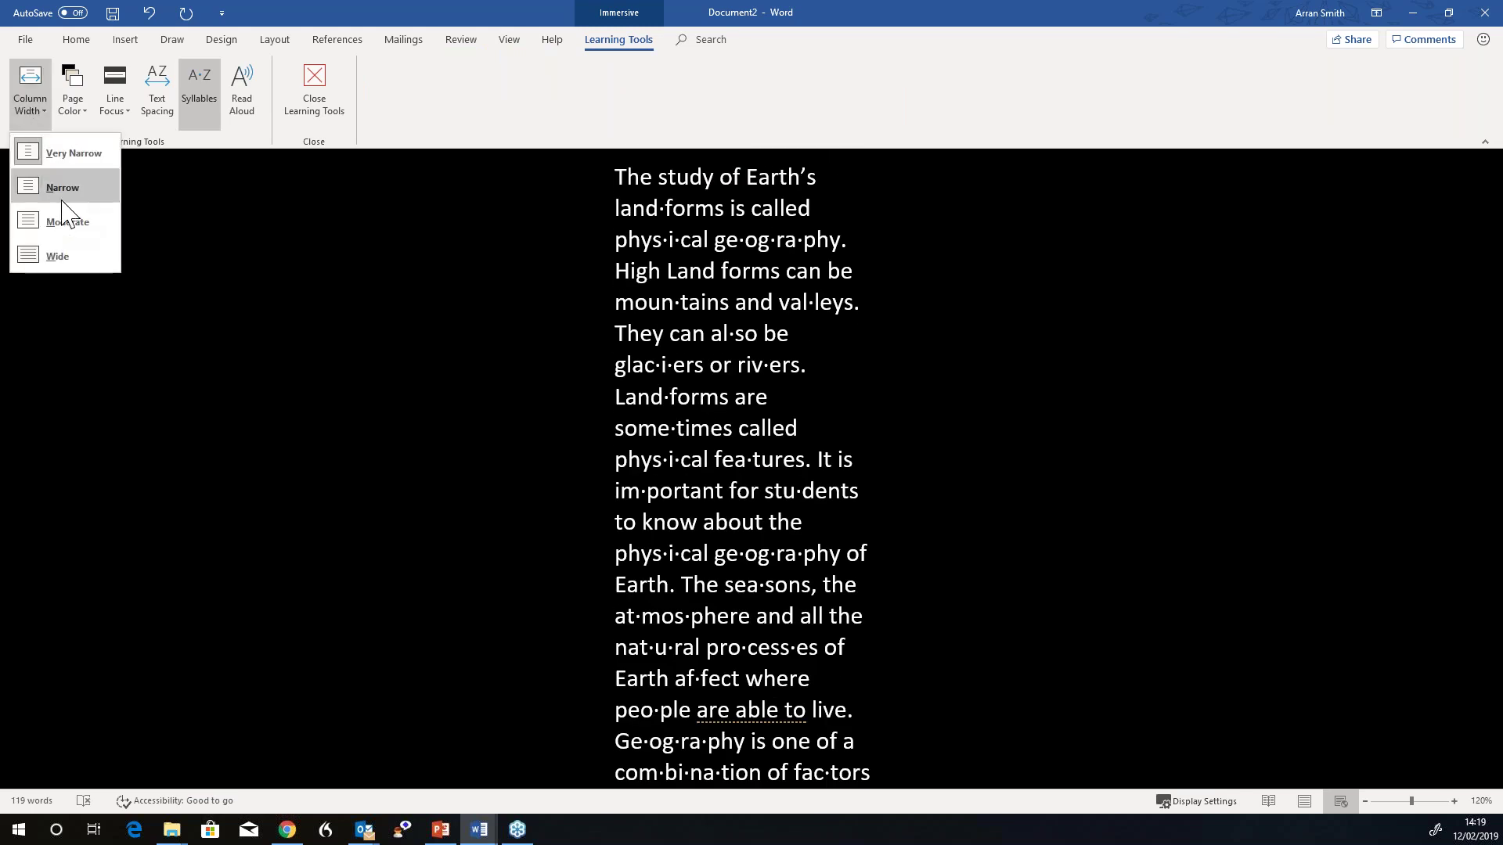
pyautogui.click(61, 256)
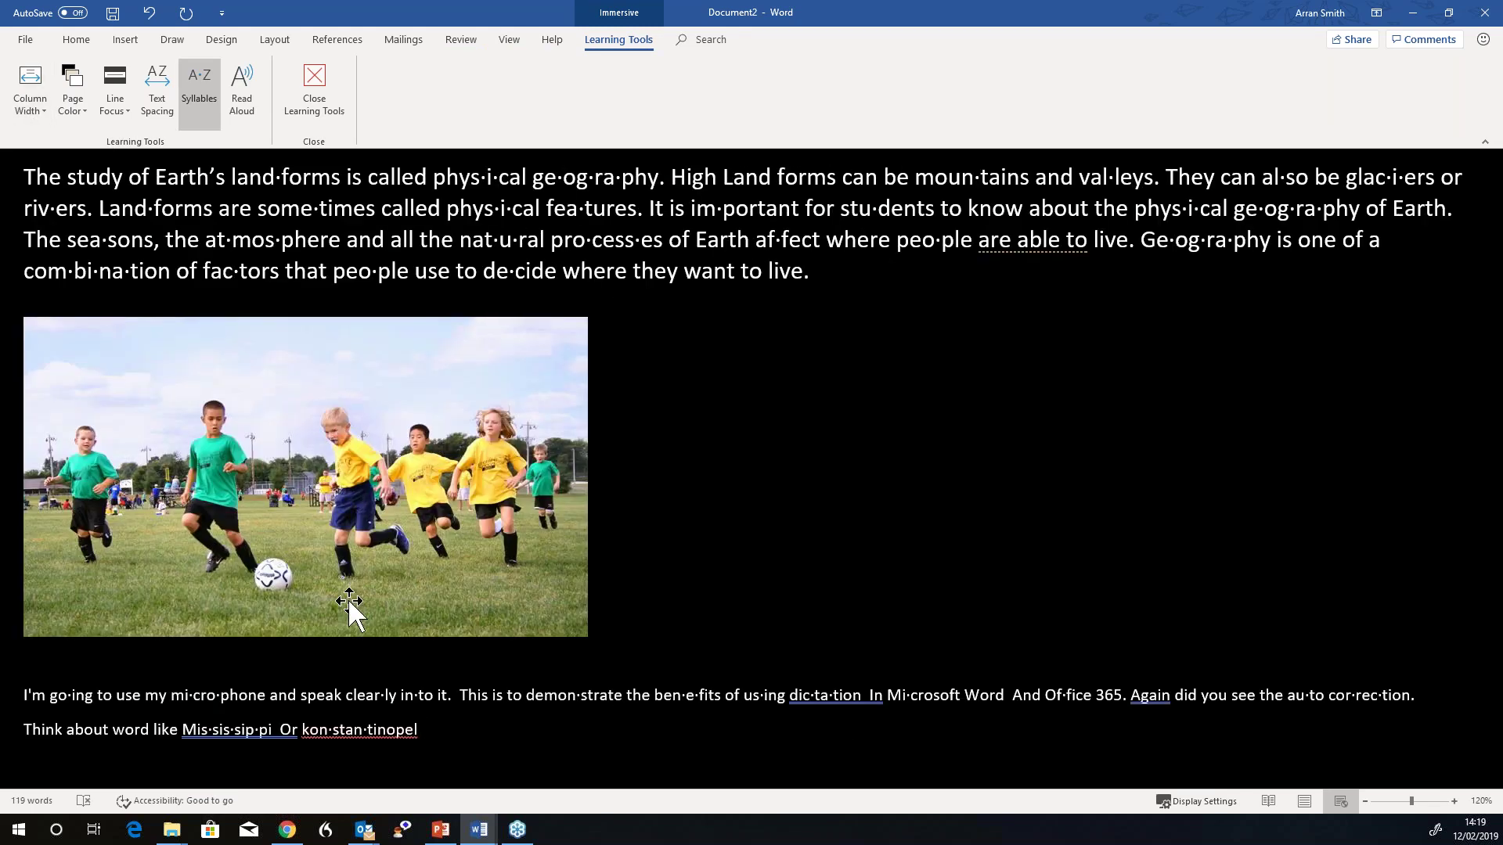
pyautogui.click(31, 102)
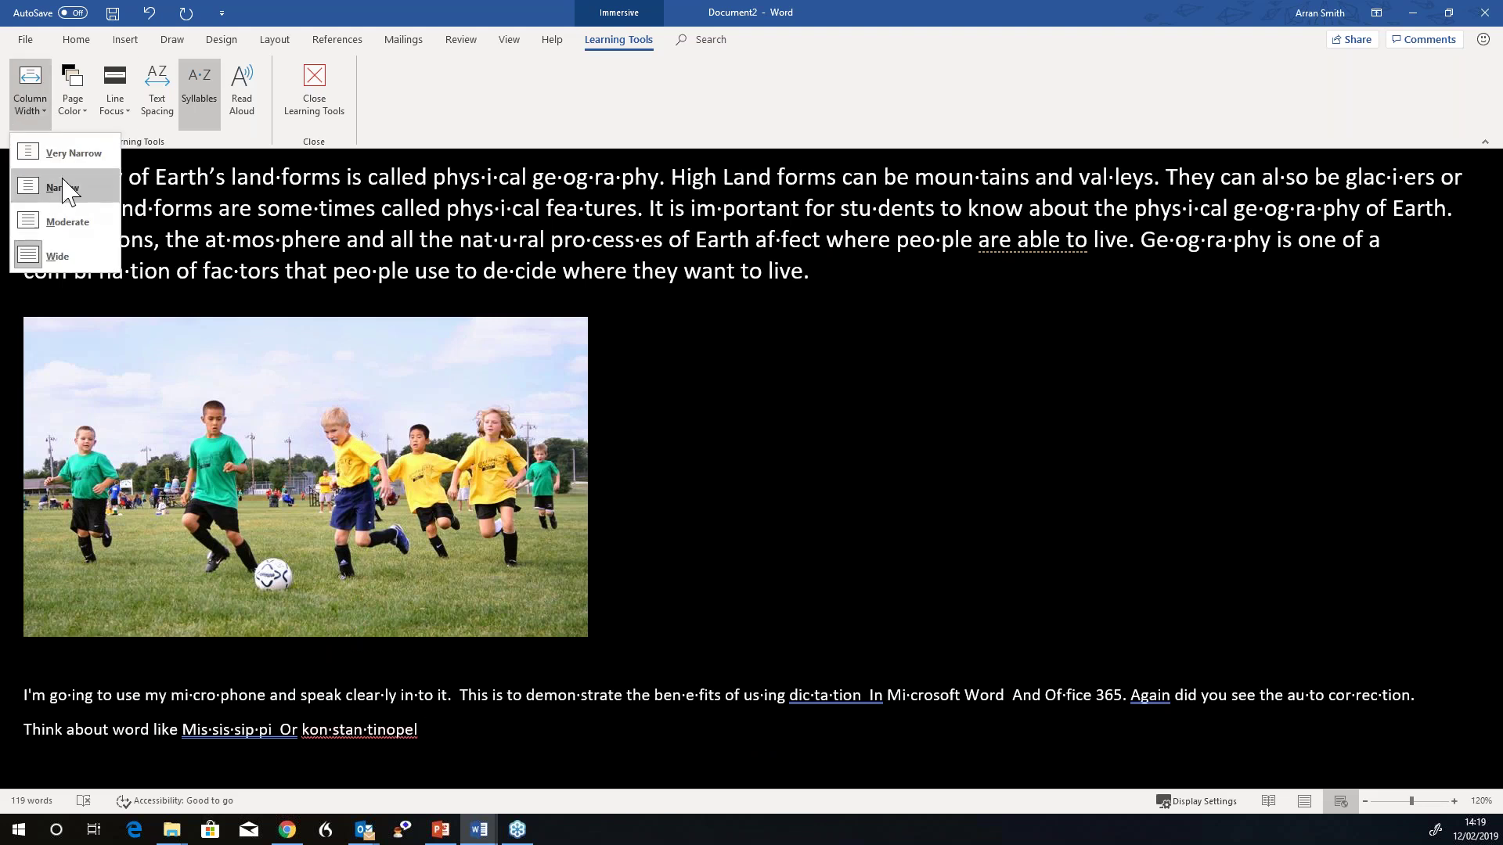
pyautogui.click(61, 188)
pyautogui.click(32, 97)
pyautogui.click(60, 257)
pyautogui.click(31, 98)
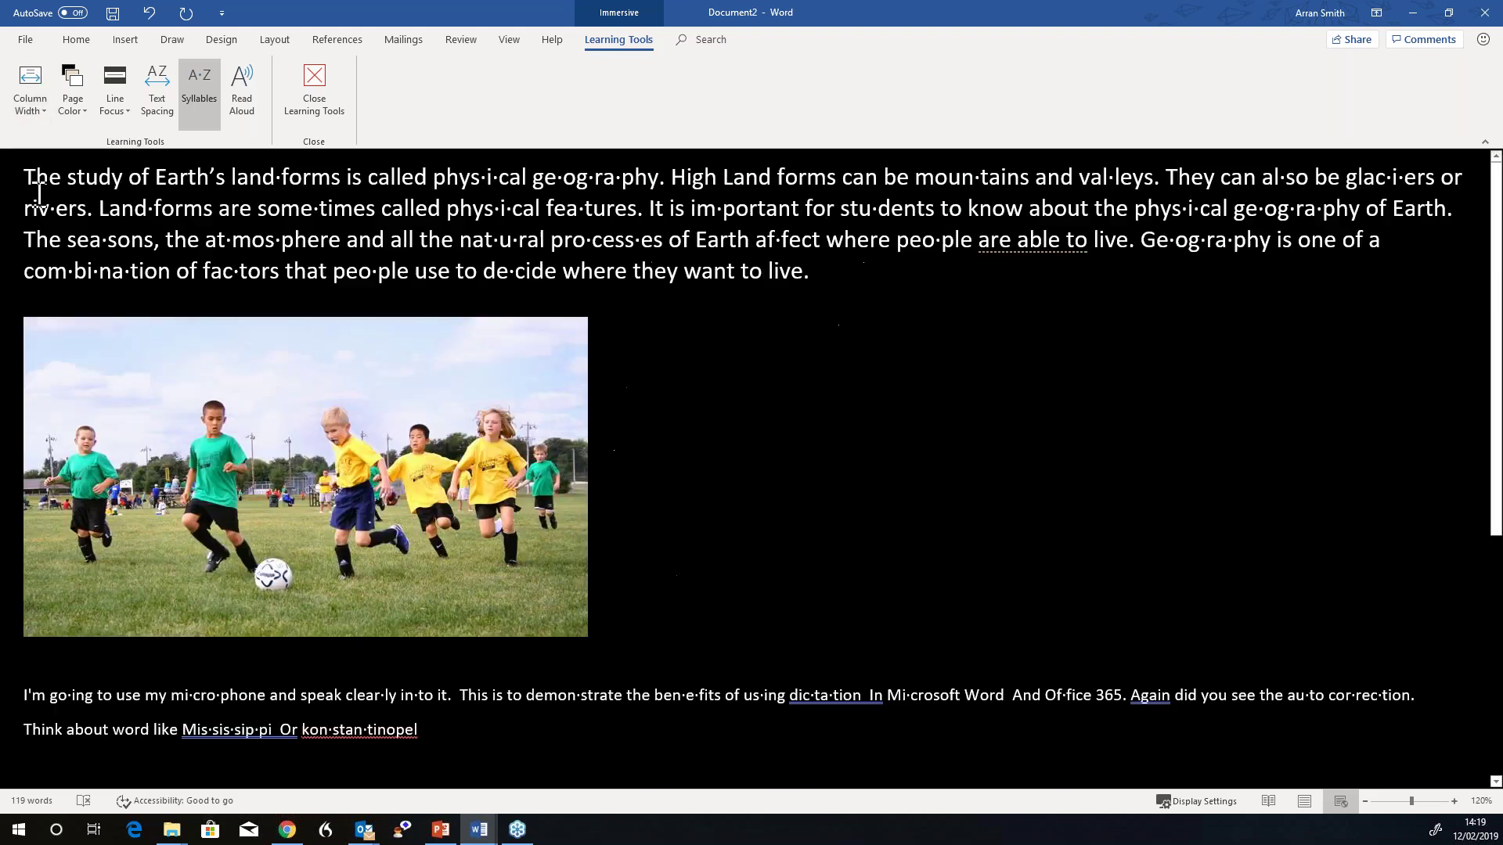
pyautogui.click(42, 164)
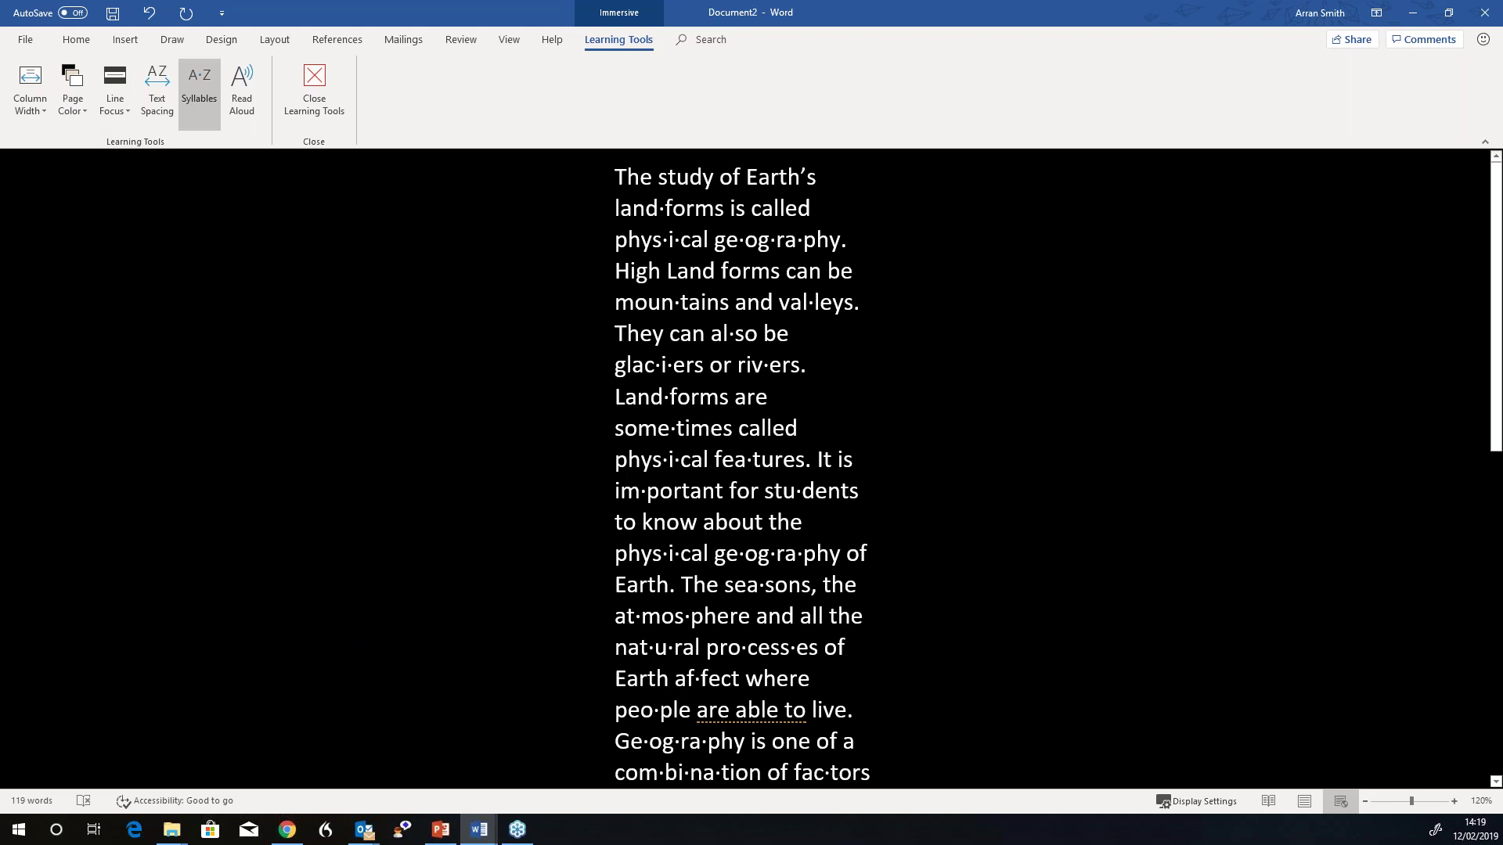
# Turn off the syllable breaks and set the page colour to Sepia.
pyautogui.click(199, 98)
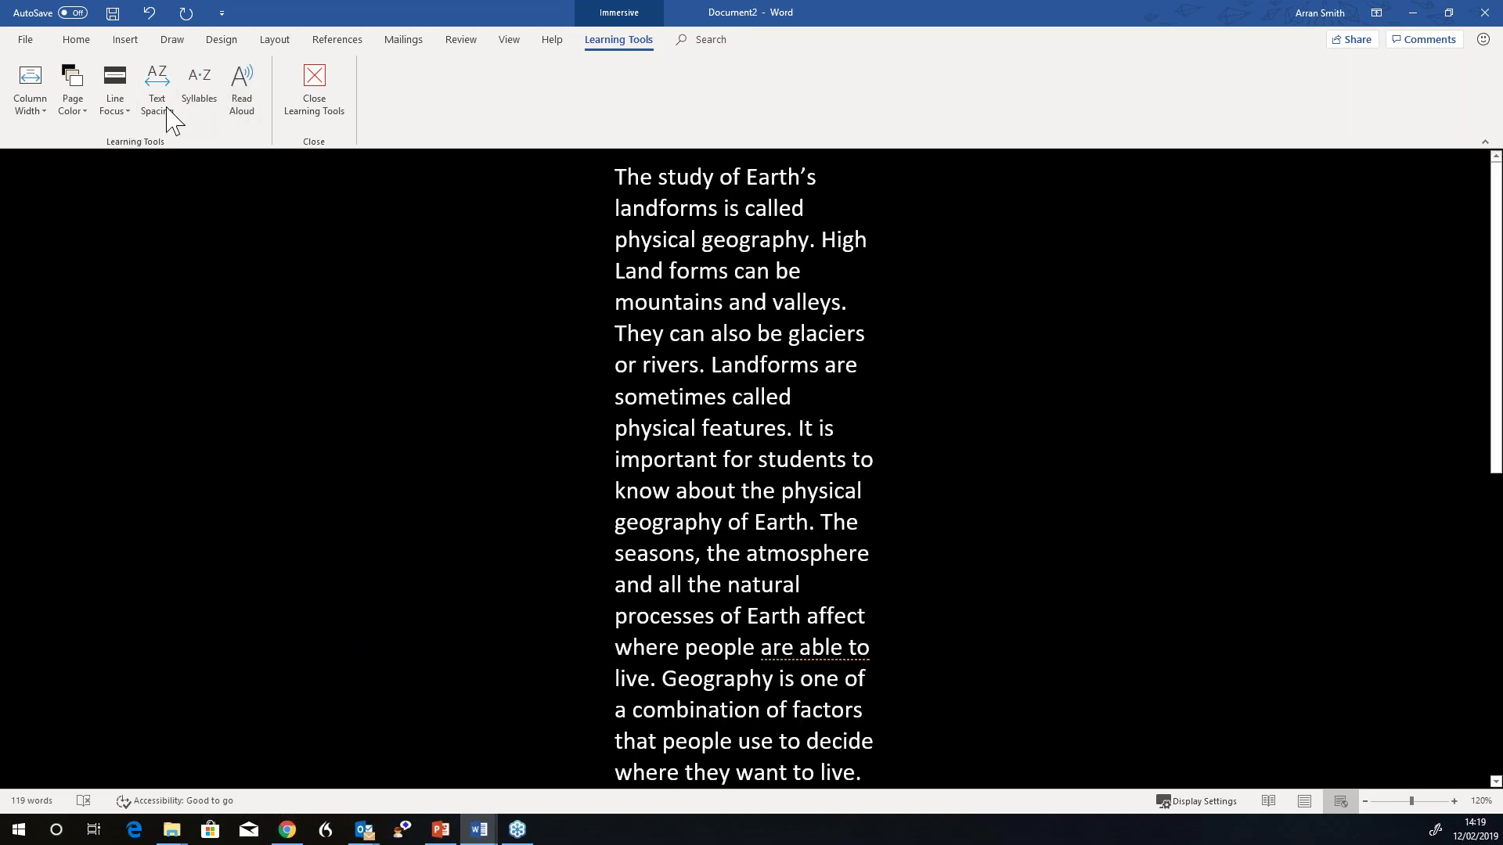
pyautogui.click(69, 110)
pyautogui.click(87, 190)
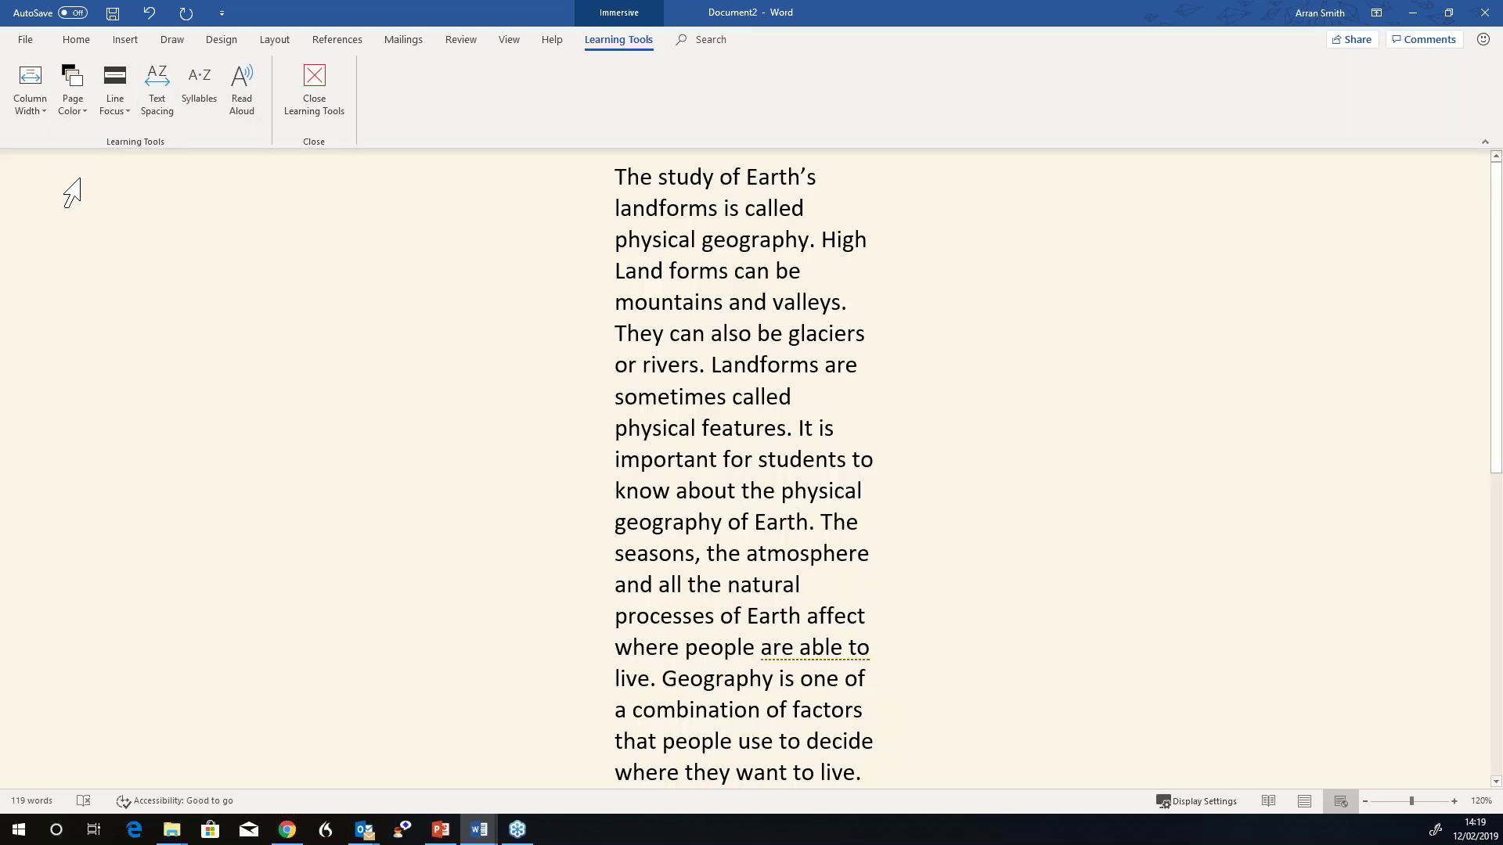
# Compare the None, Sepia and Inverse page colours, finishing on Sepia.
pyautogui.click(73, 93)
pyautogui.click(102, 154)
pyautogui.click(75, 106)
pyautogui.click(92, 188)
pyautogui.click(78, 110)
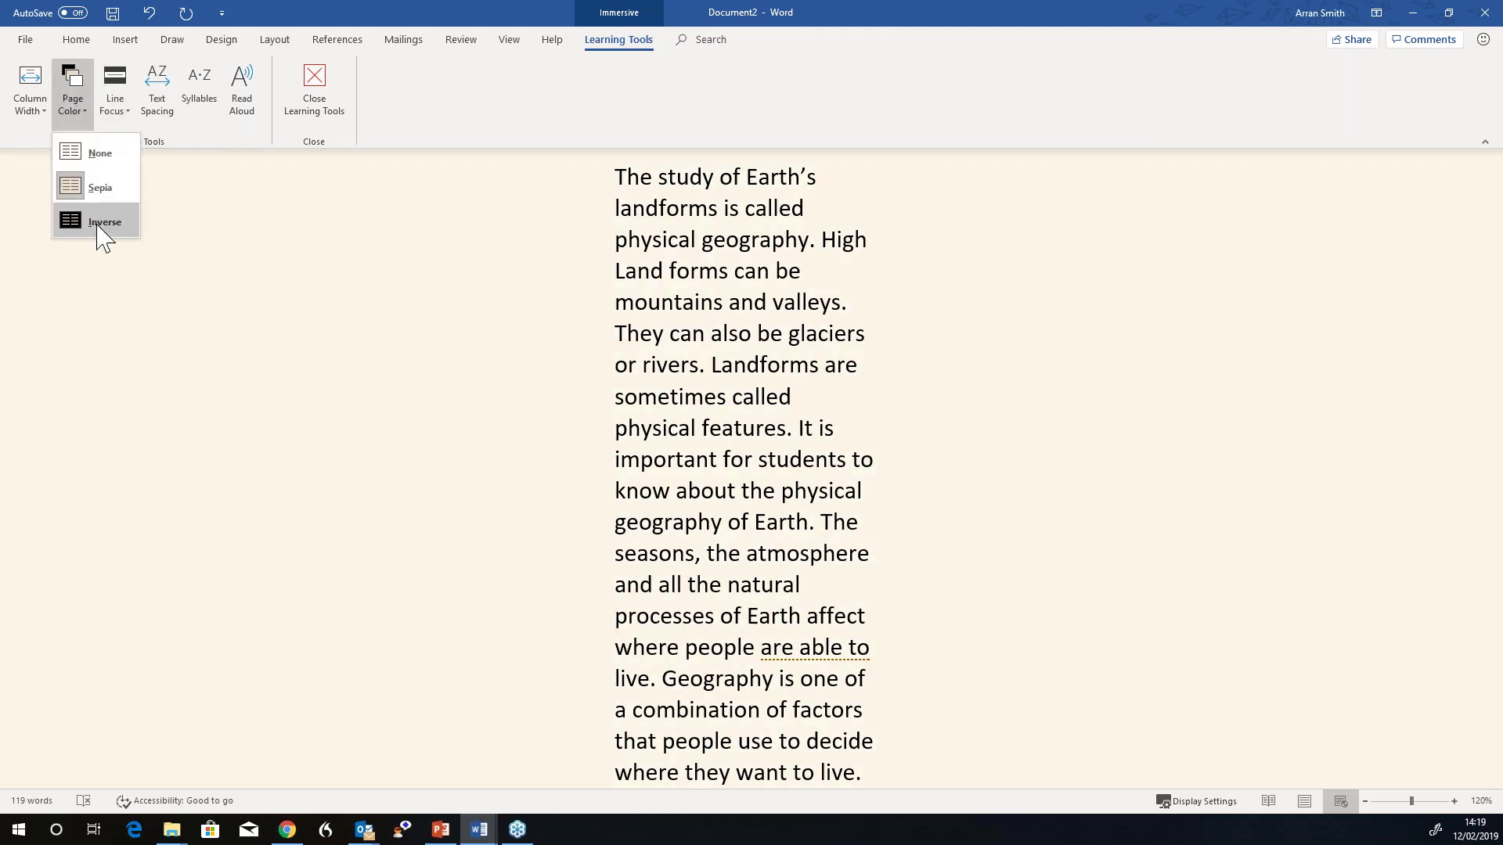
pyautogui.click(99, 223)
pyautogui.click(78, 104)
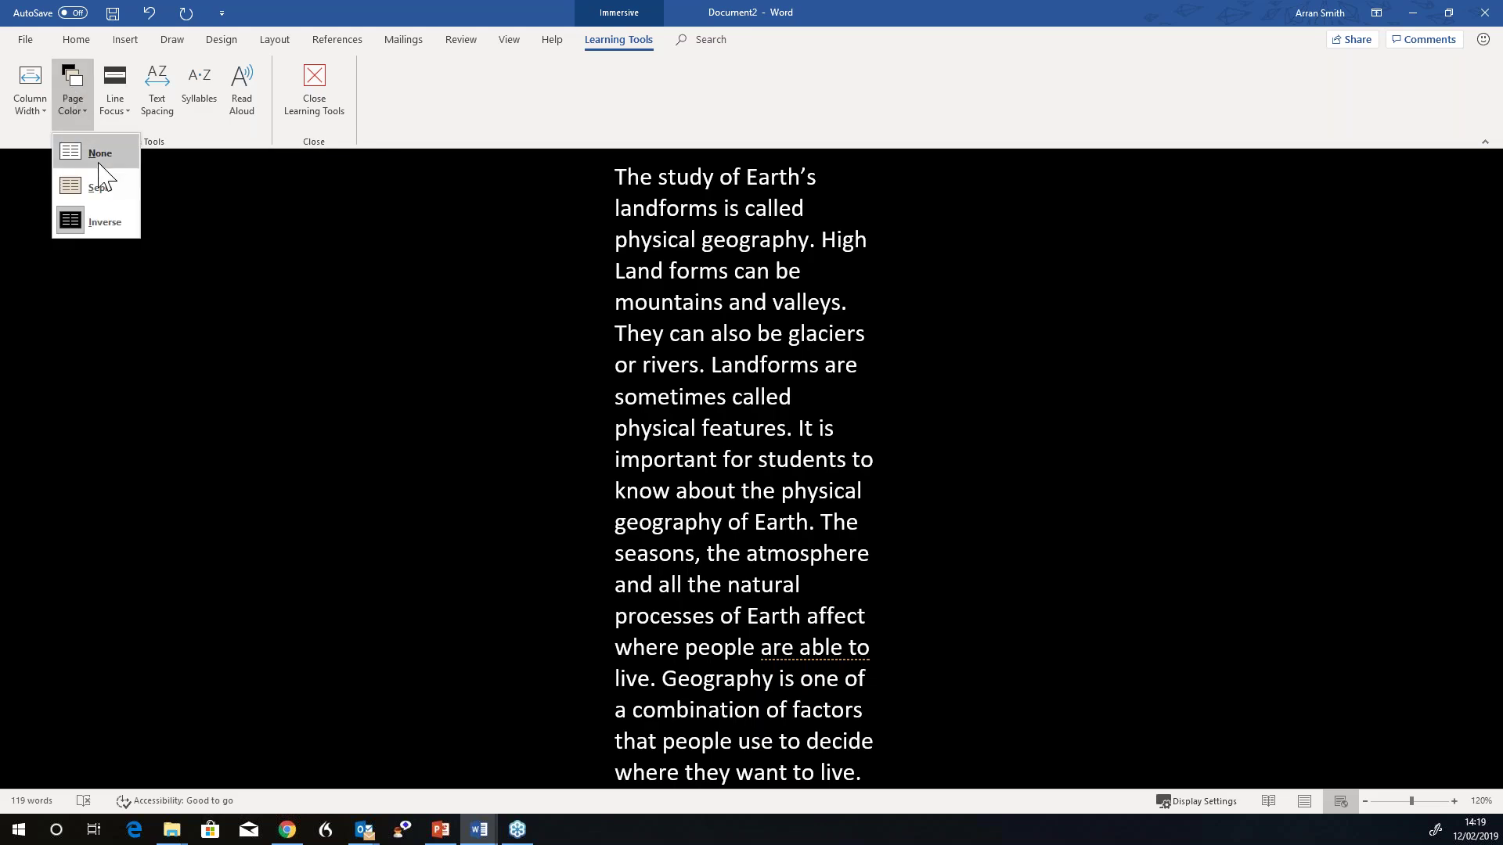
pyautogui.click(98, 163)
pyautogui.click(76, 105)
pyautogui.click(97, 182)
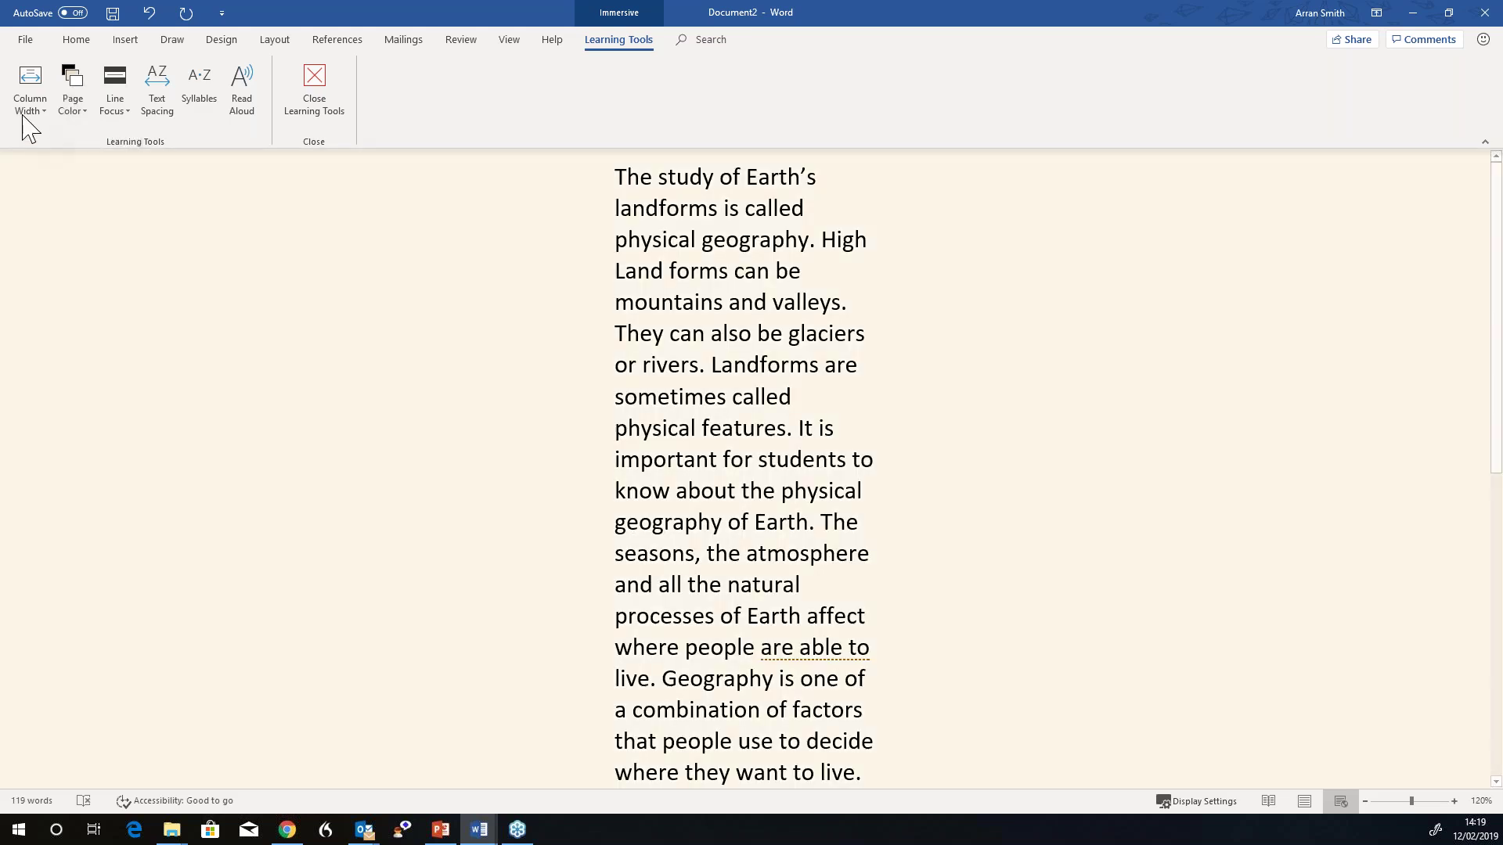
# Set the column width of the reading view to Moderate.
pyautogui.click(63, 116)
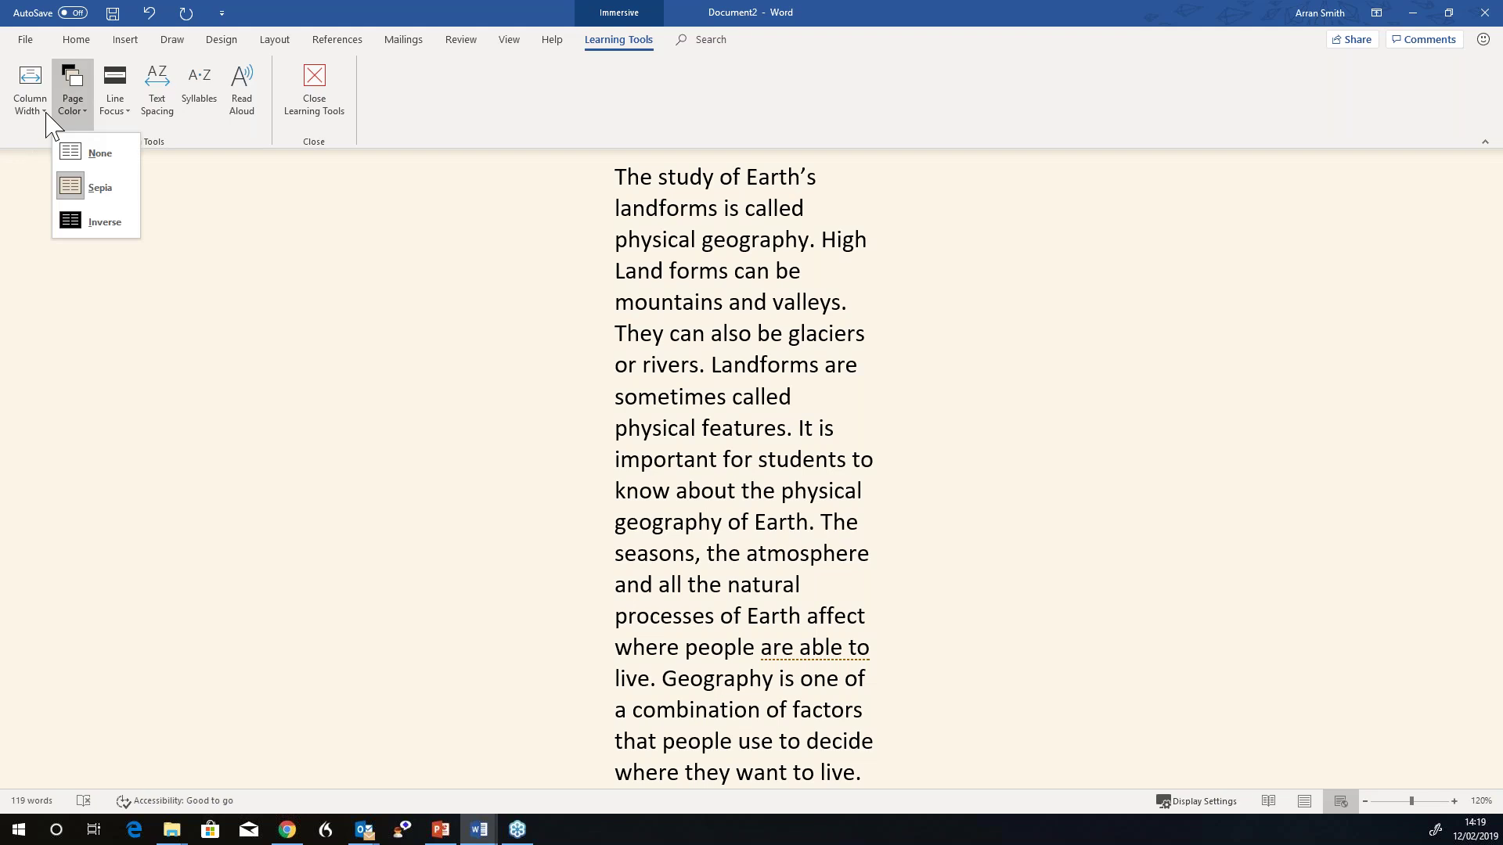
pyautogui.click(45, 116)
pyautogui.click(39, 220)
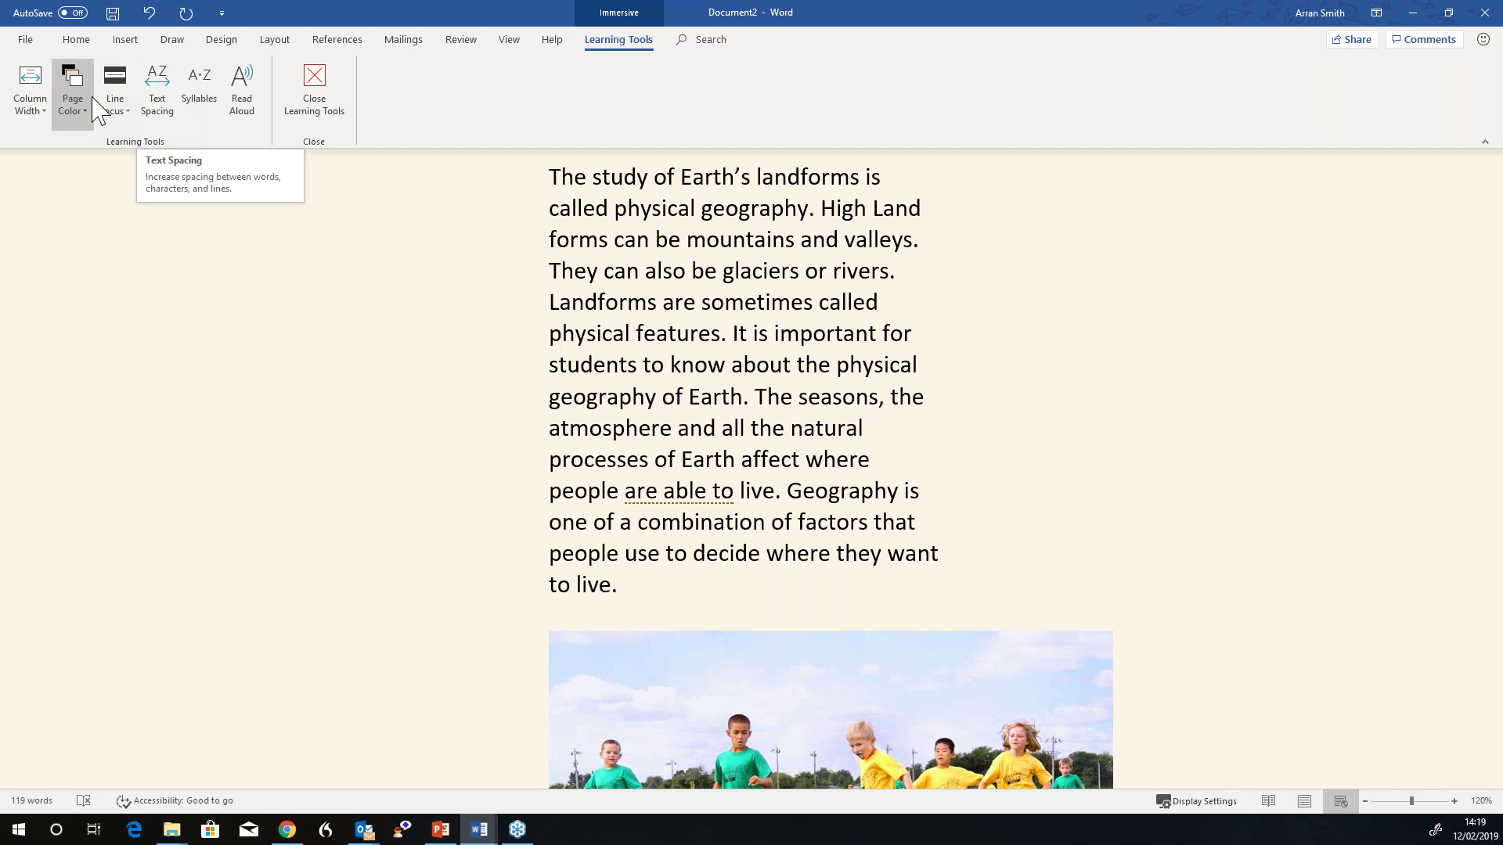
# Turn on Line Focus with One Line and move the focus up from the last line past the picture.
pyautogui.click(114, 108)
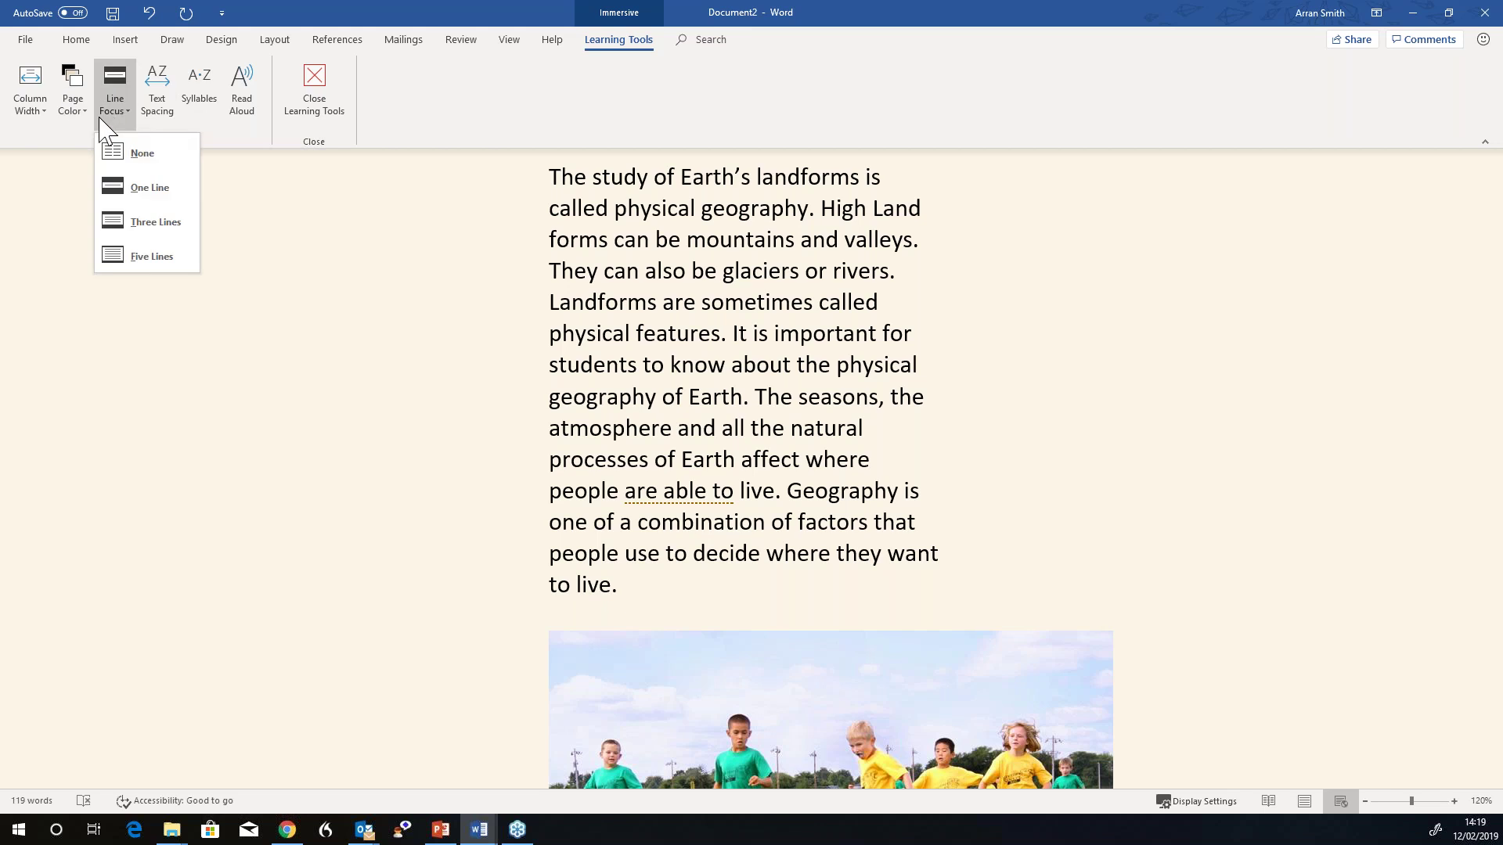
pyautogui.click(133, 190)
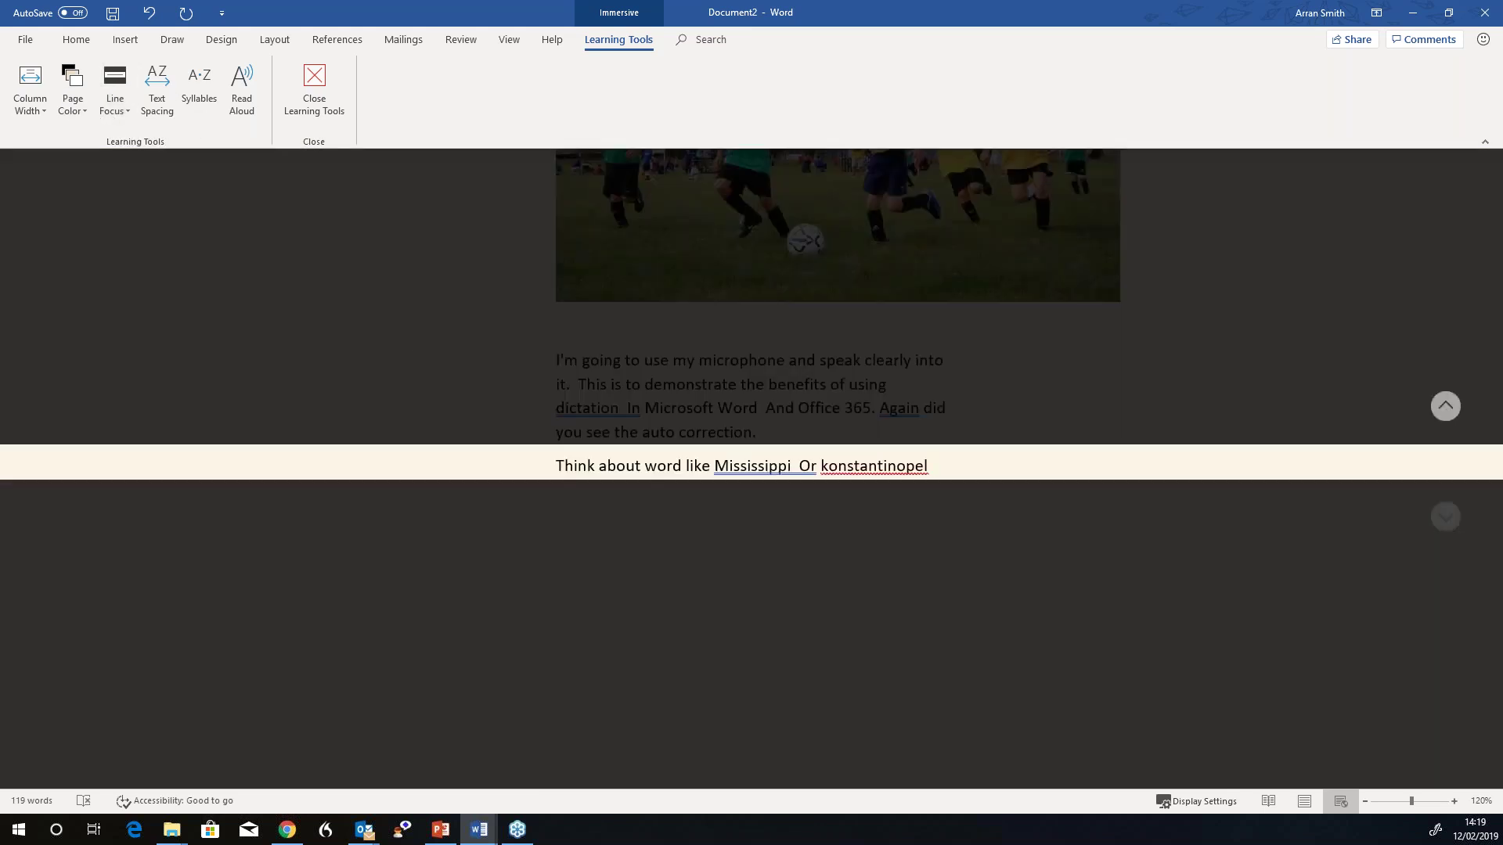
pyautogui.click(1456, 407)
pyautogui.click(1456, 407)
pyautogui.click(1456, 407)
pyautogui.click(1456, 407)
pyautogui.click(1456, 407)
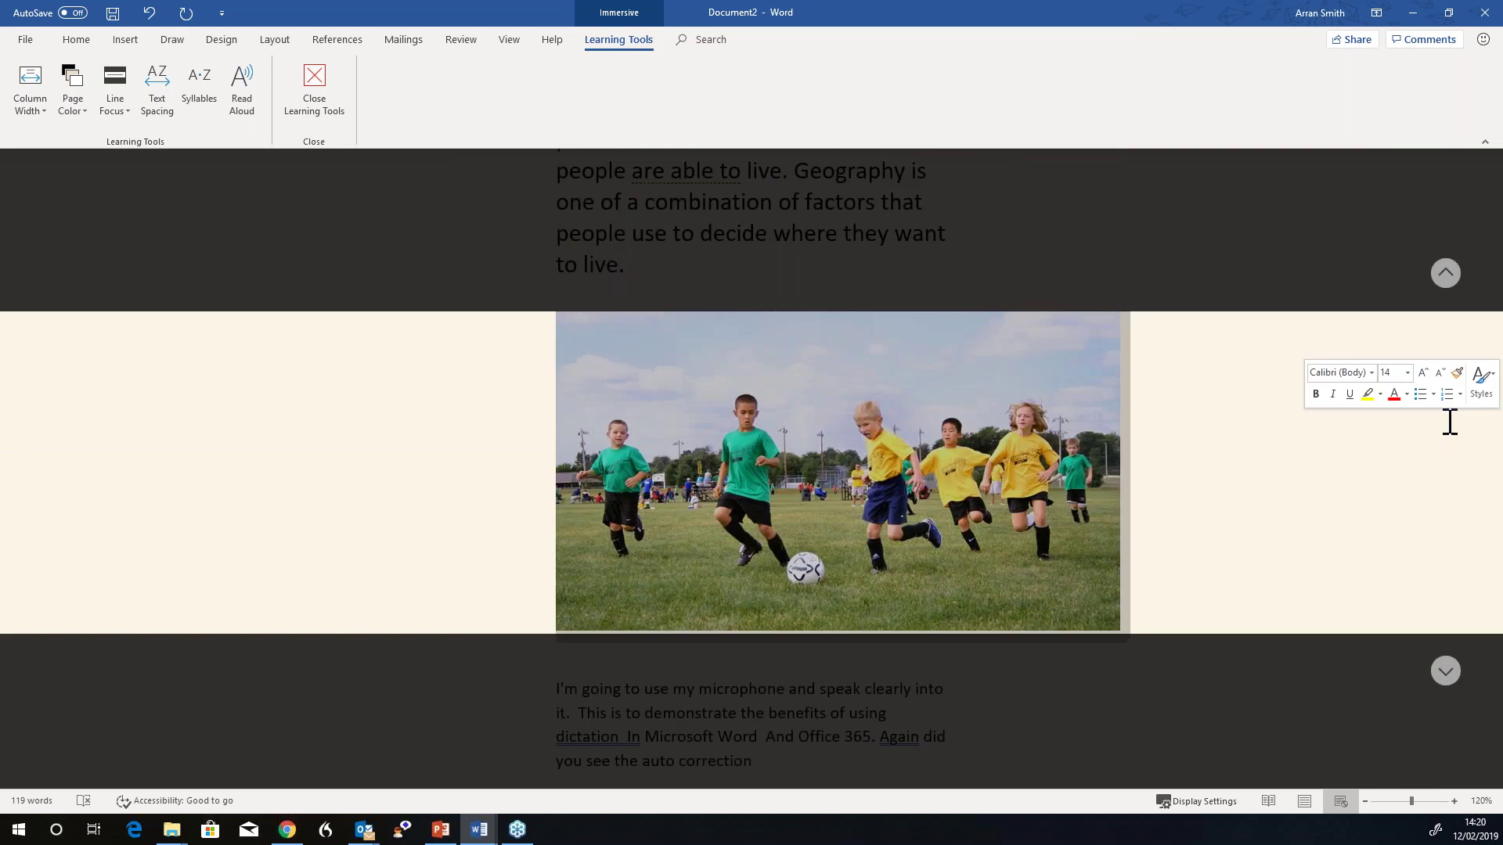
pyautogui.click(1446, 272)
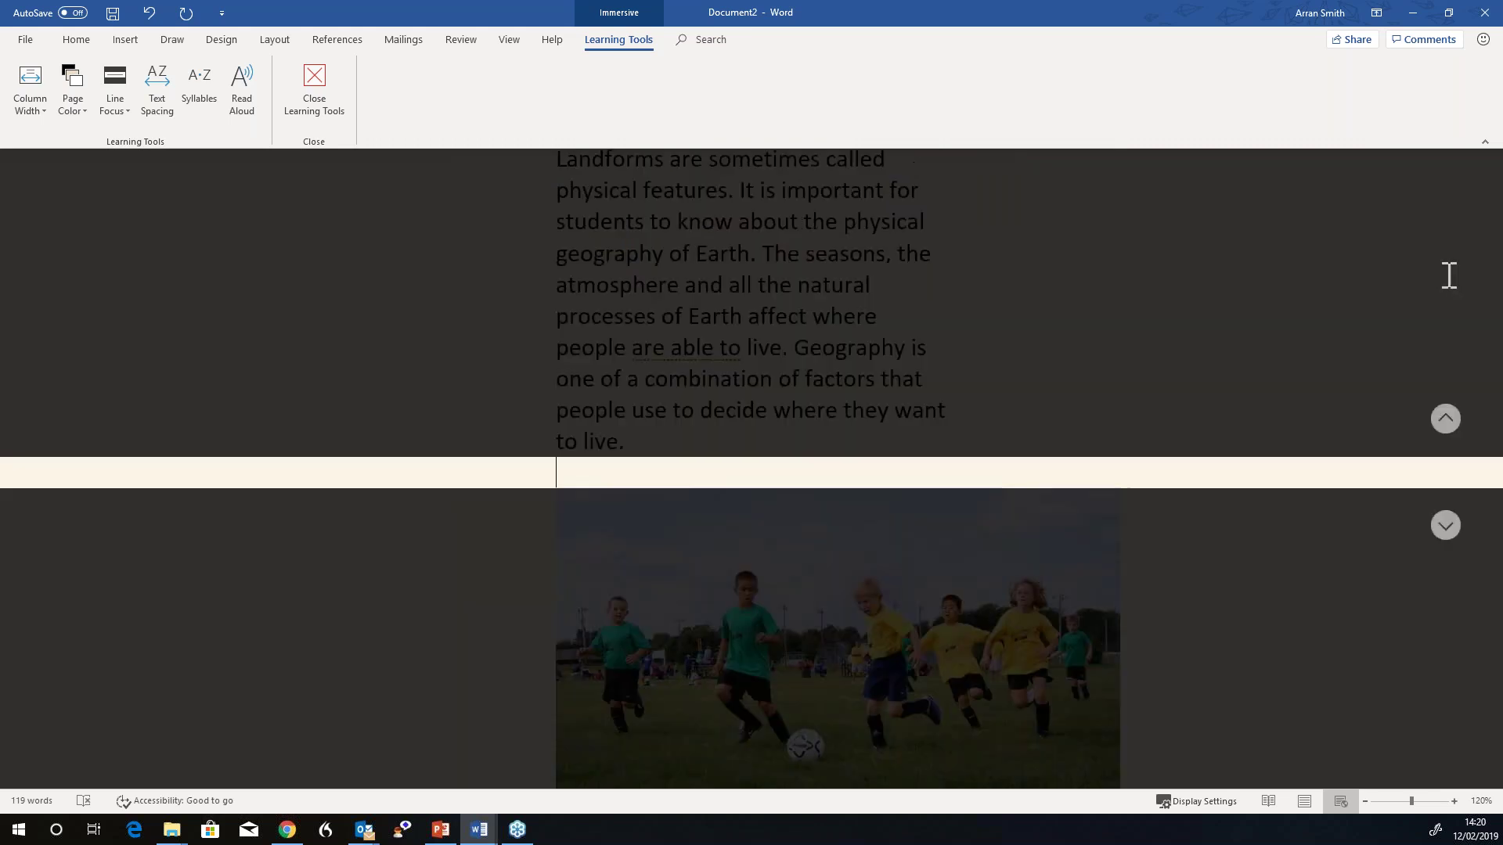
# Move the focus line up through the geography paragraph to "students to know about the physical" and turn Line Focus off.
pyautogui.click(1444, 415)
pyautogui.click(1445, 415)
pyautogui.click(1444, 415)
pyautogui.click(1444, 415)
pyautogui.click(1445, 415)
pyautogui.click(1444, 415)
pyautogui.click(1444, 415)
pyautogui.click(1444, 415)
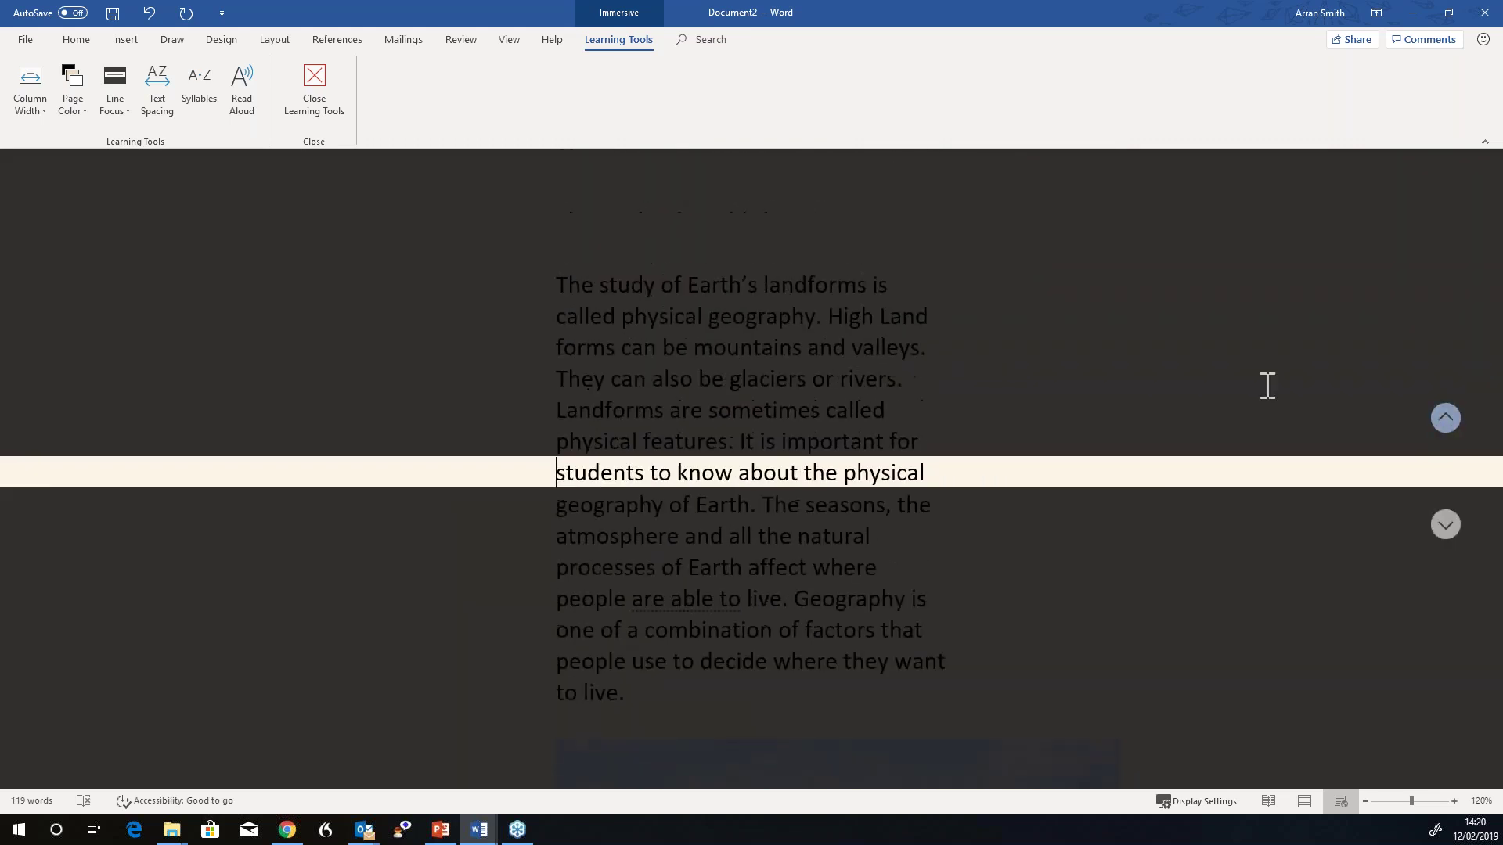
pyautogui.click(112, 102)
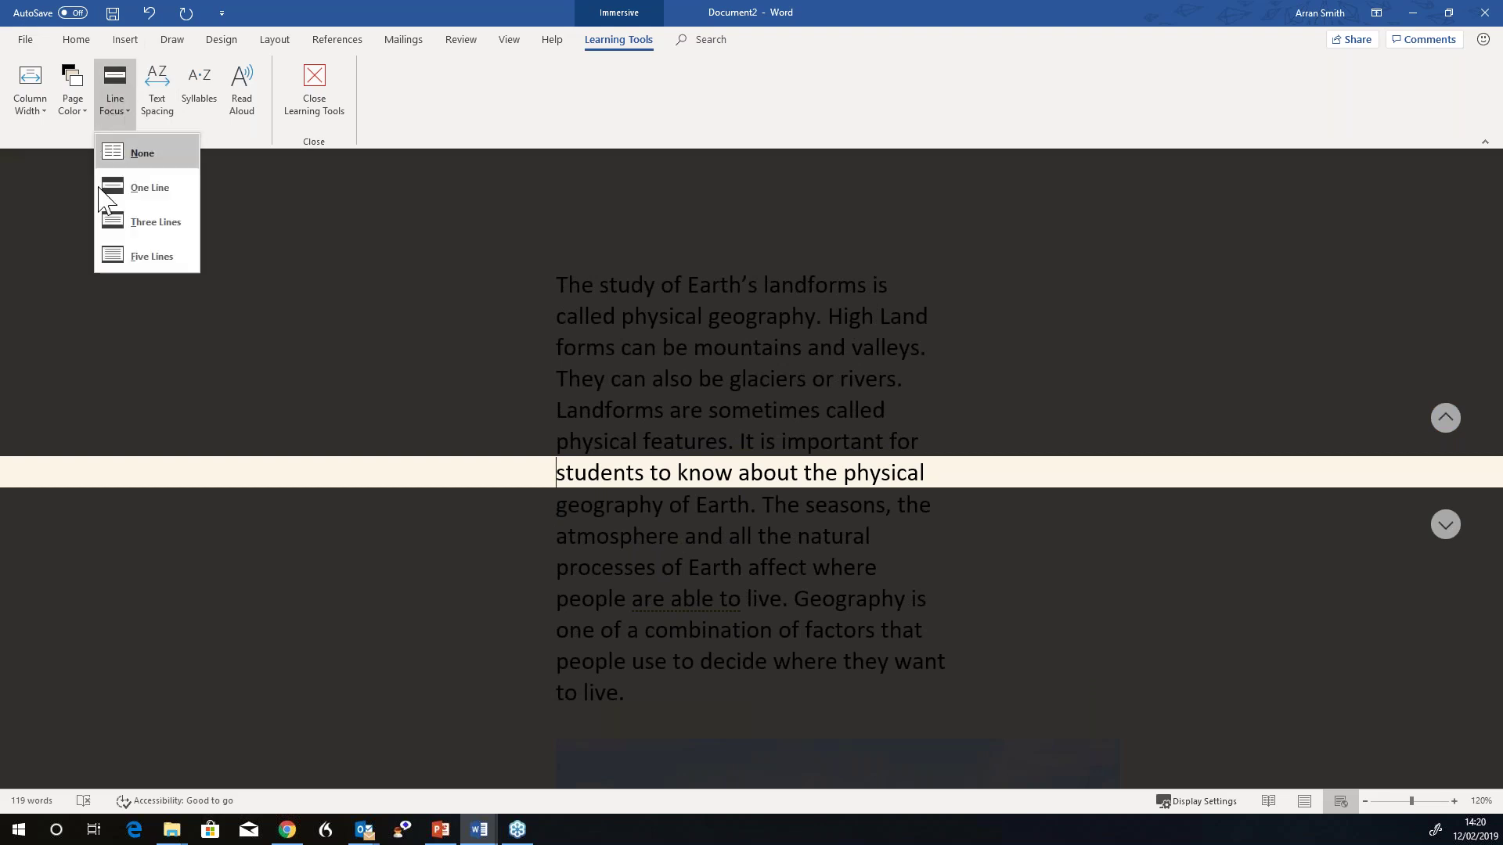
pyautogui.click(141, 152)
# Try increased text spacing on the opening paragraph, and replace it with syllable breaks.
pyautogui.click(156, 92)
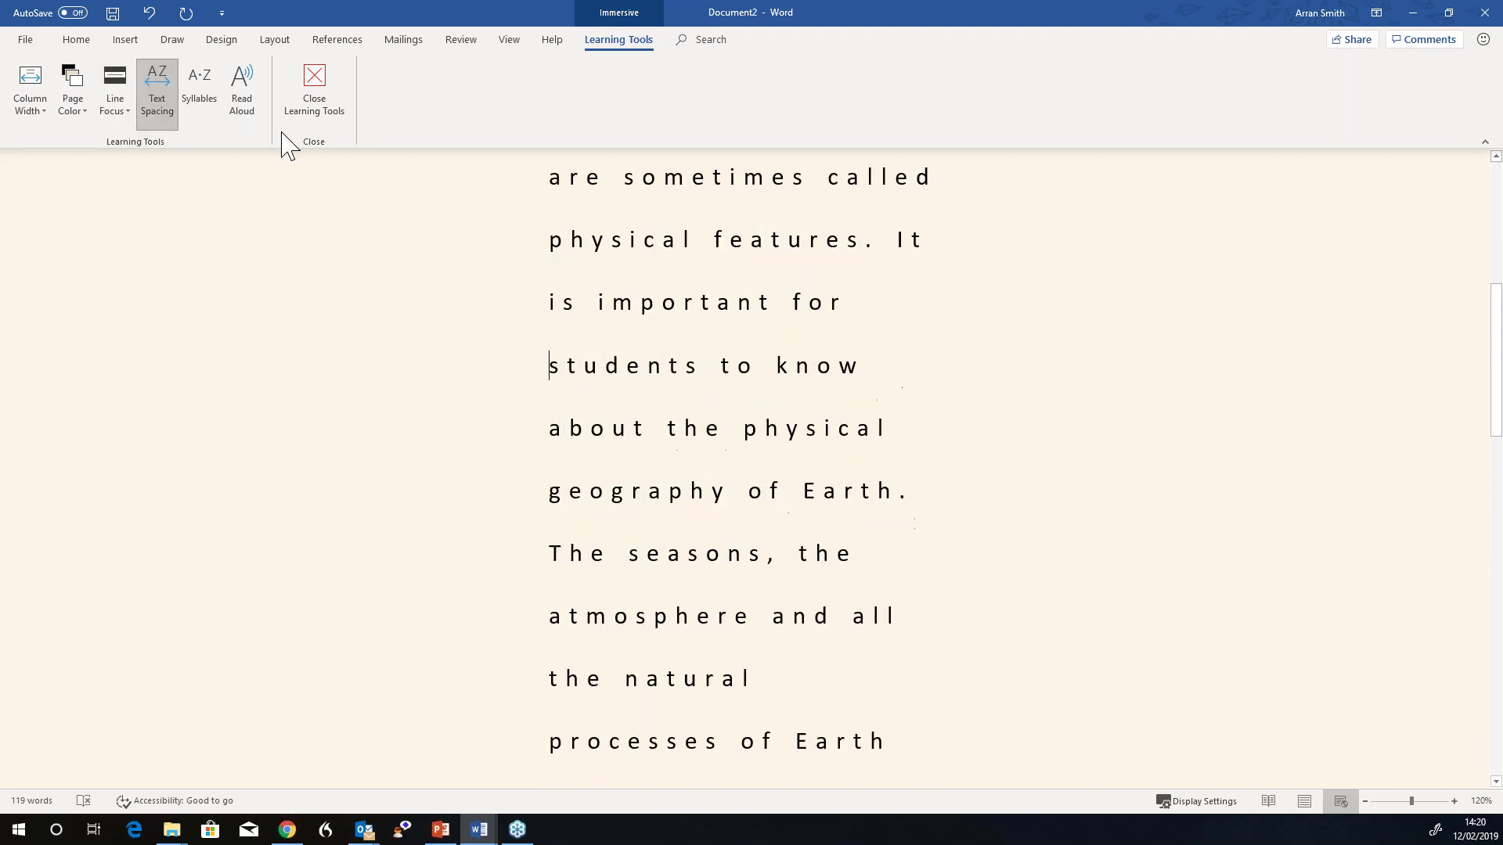
pyautogui.scroll(5, 859, 319)
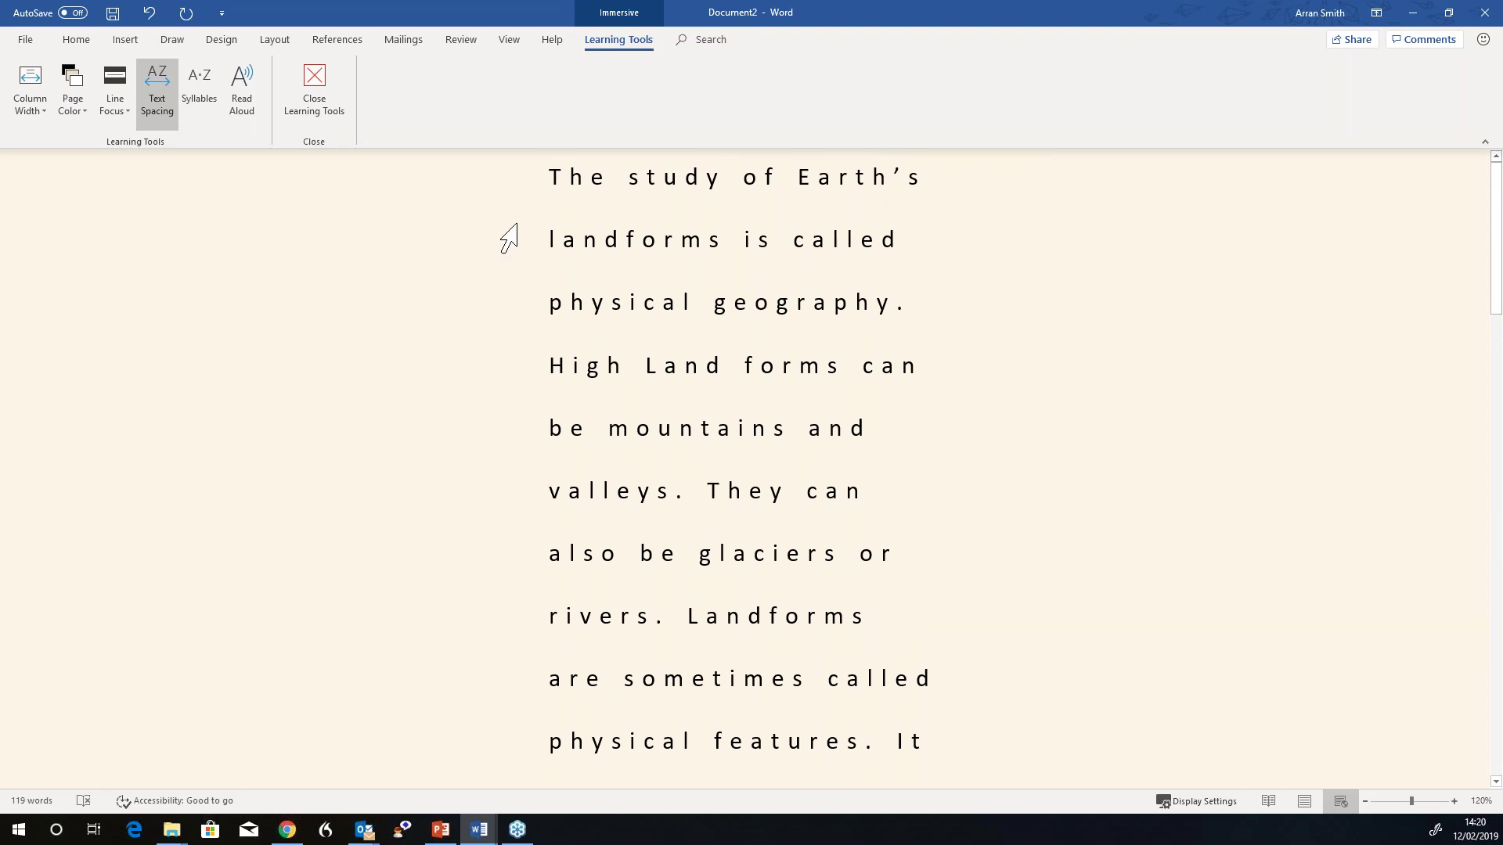
pyautogui.click(200, 101)
pyautogui.click(155, 97)
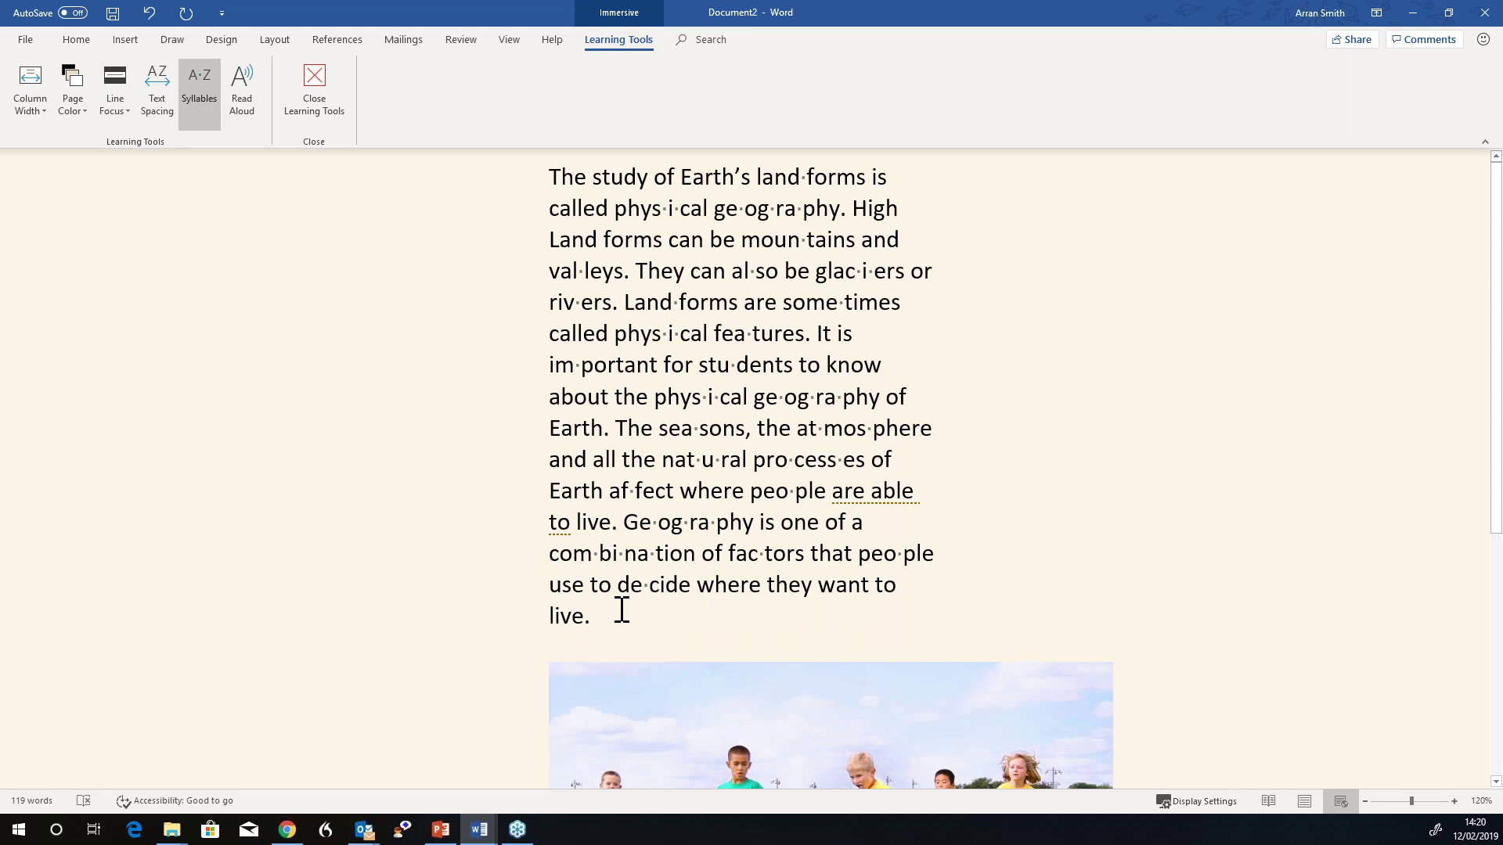
# Add the word "because" as a new paragraph below the geography text to show its syllable break.
pyautogui.press('Return')
pyautogui.press('Return')
pyautogui.write('because')
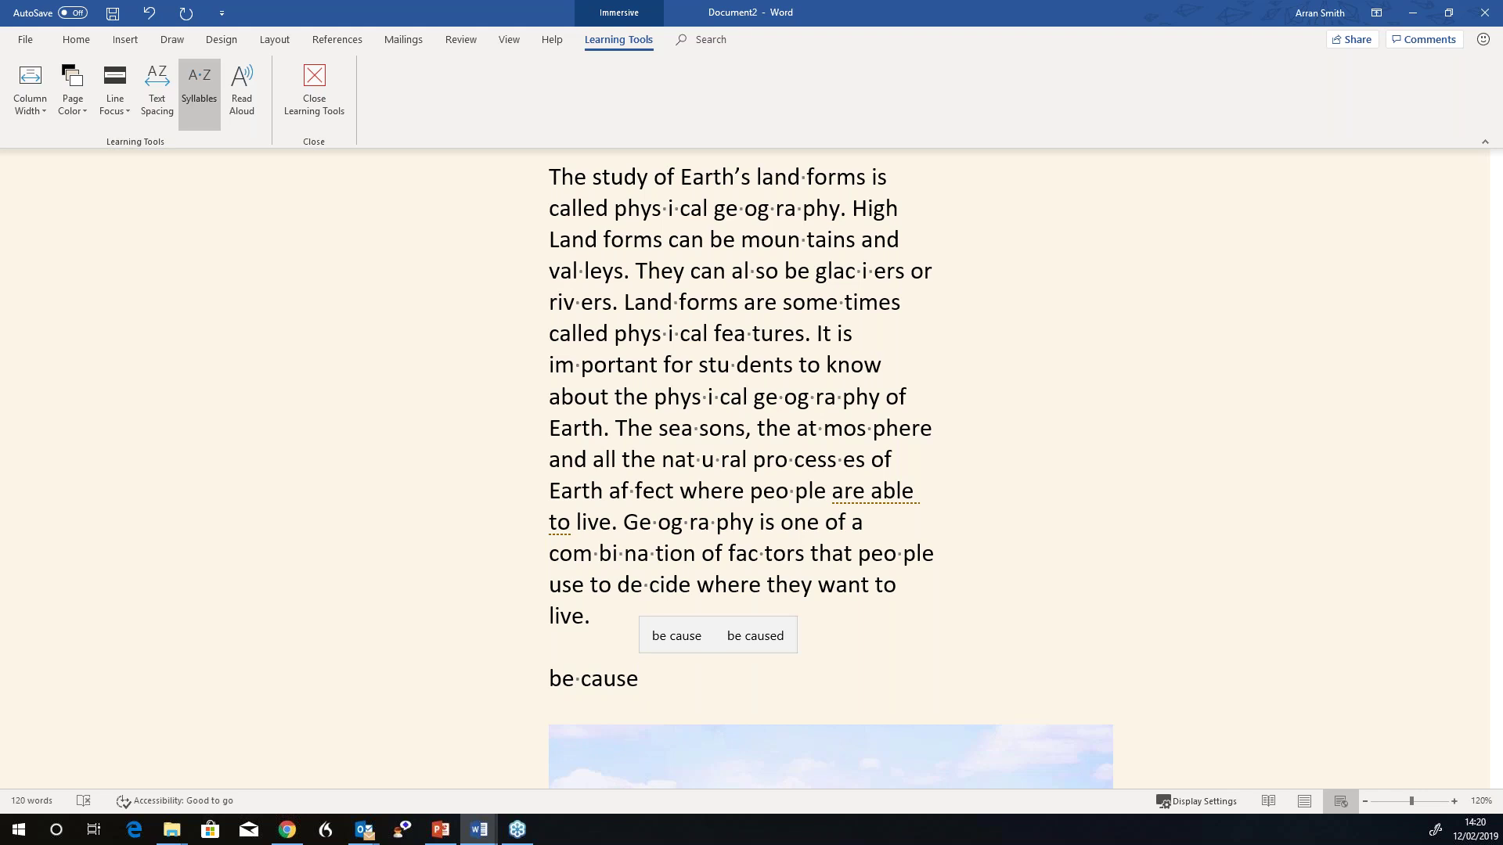
# Switch to Document 10 in Word Online in the Edge browser and dictate a short test sentence into it.
pyautogui.press('super+1')
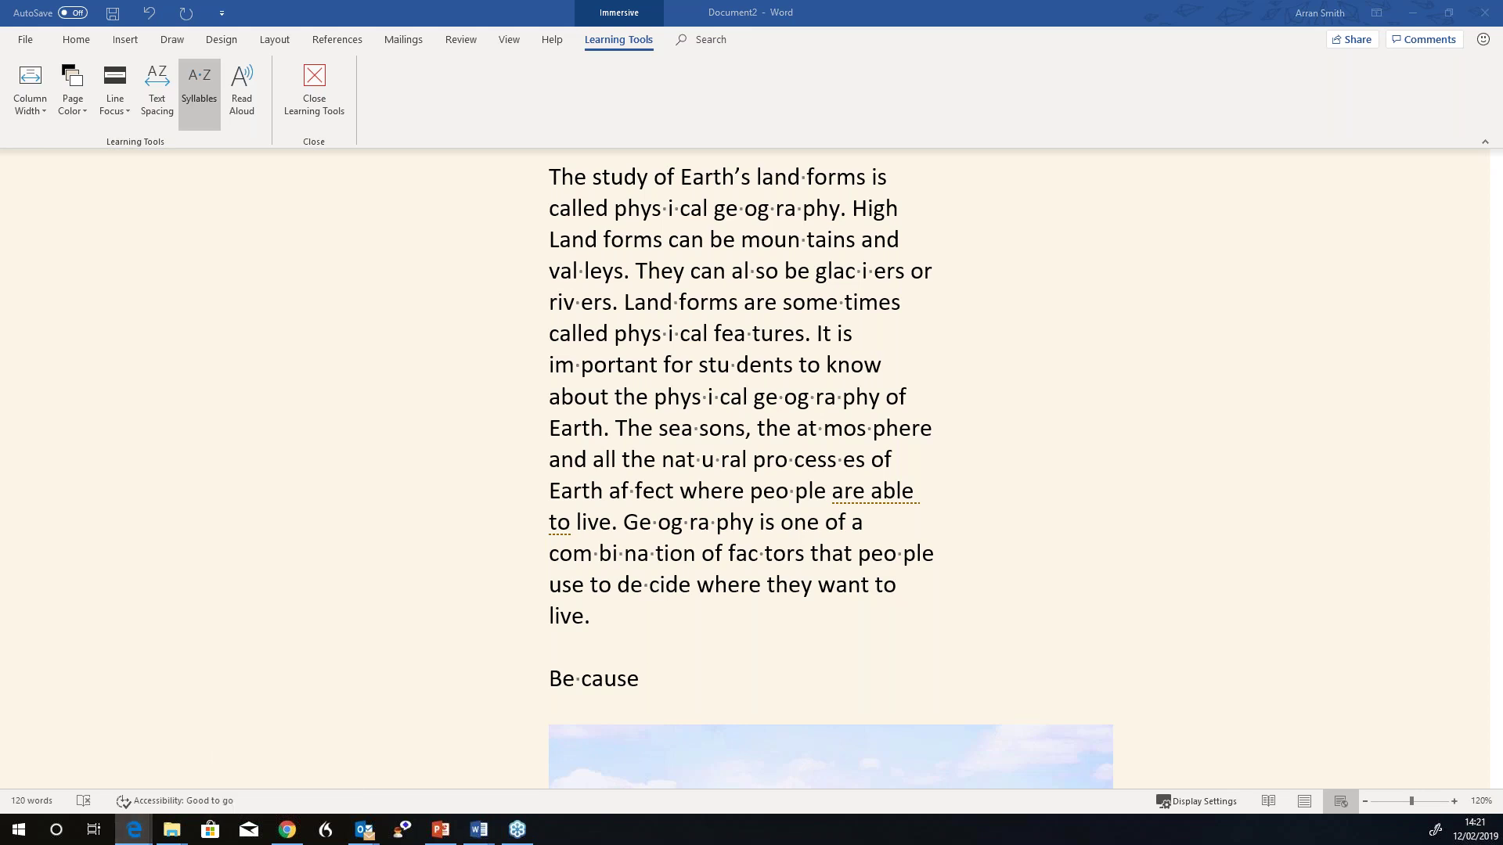
pyautogui.moveTo(696, 261); pyautogui.dragTo(931, 1)
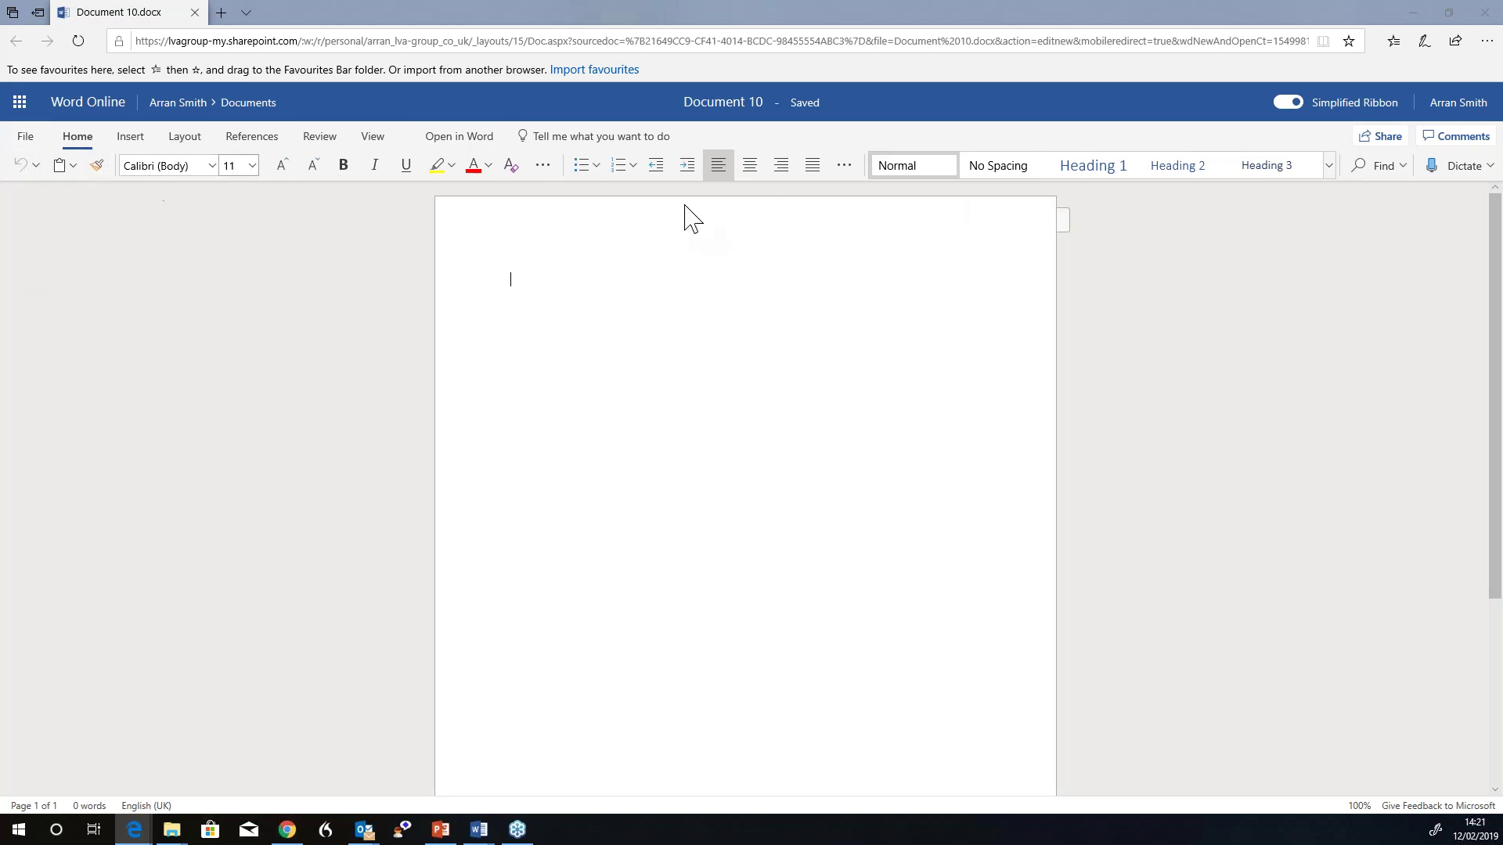
pyautogui.click(1458, 177)
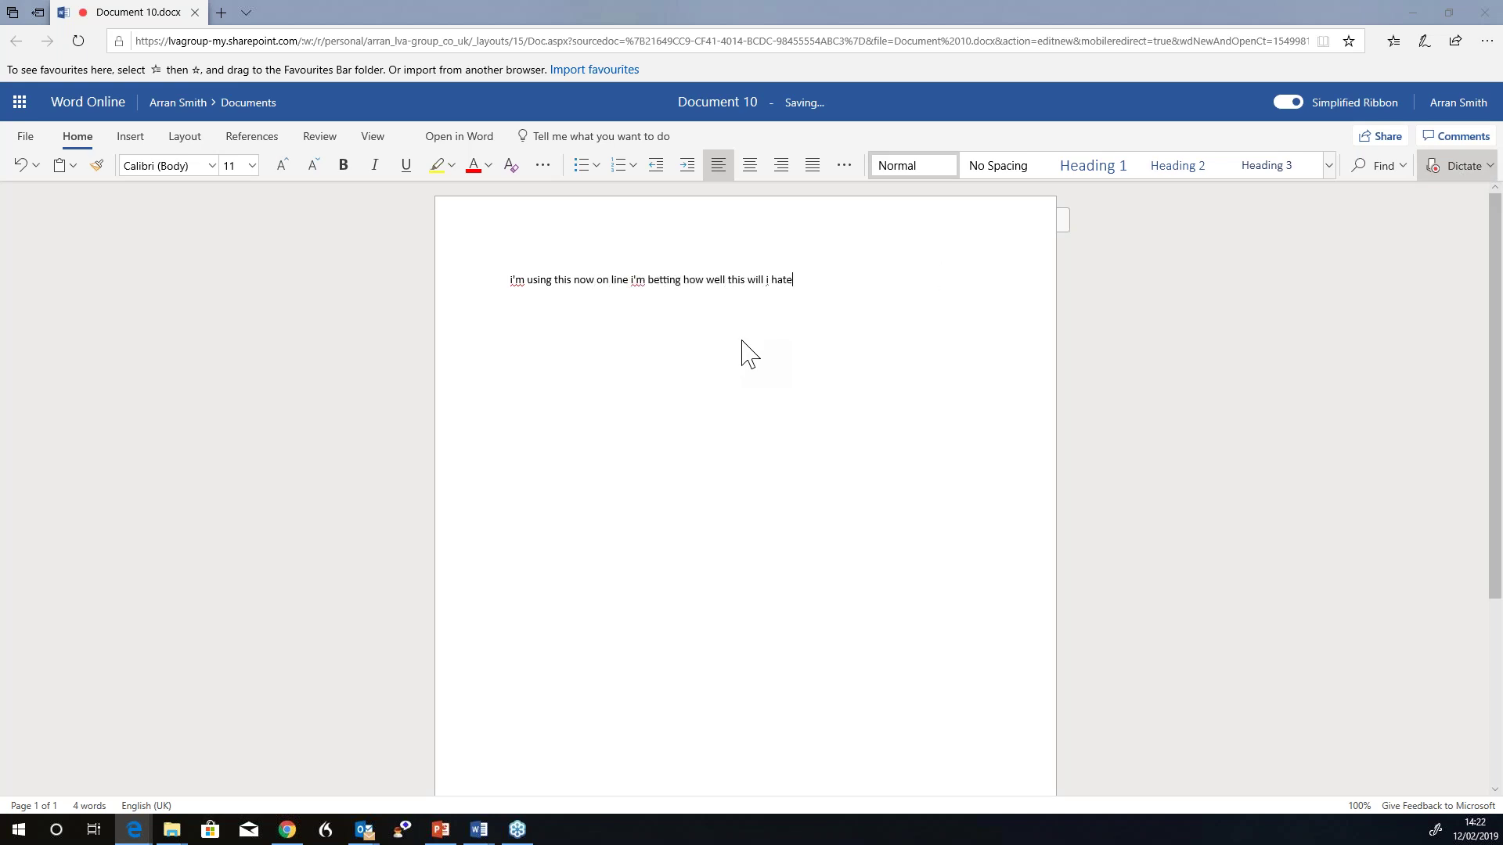
pyautogui.click(1447, 178)
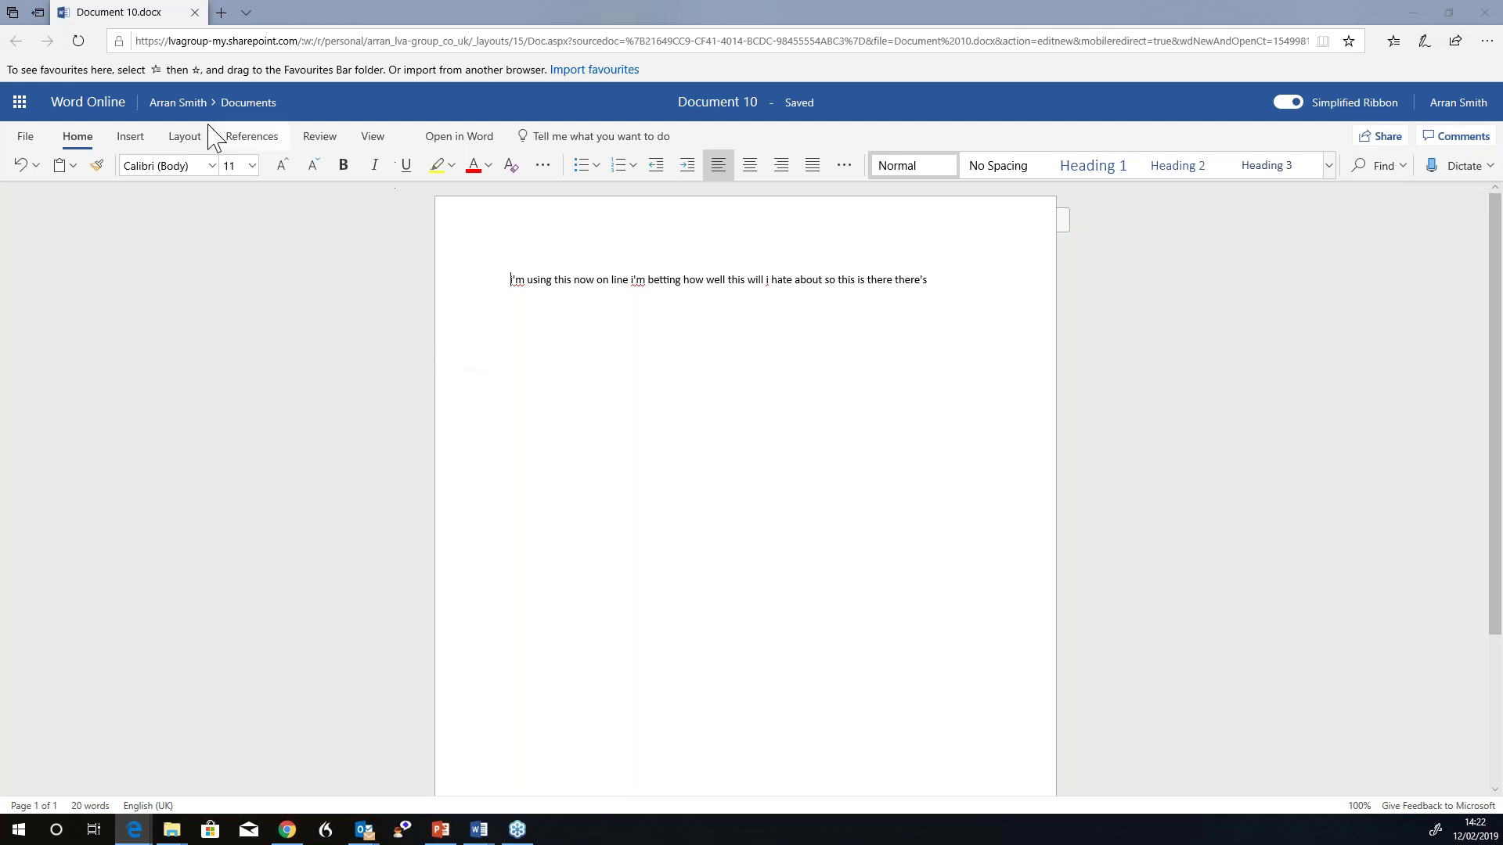
# Listen to the dictated sentence in Immersive Reader, dismissing the introductory tips, and return to editing the document.
pyautogui.click(321, 137)
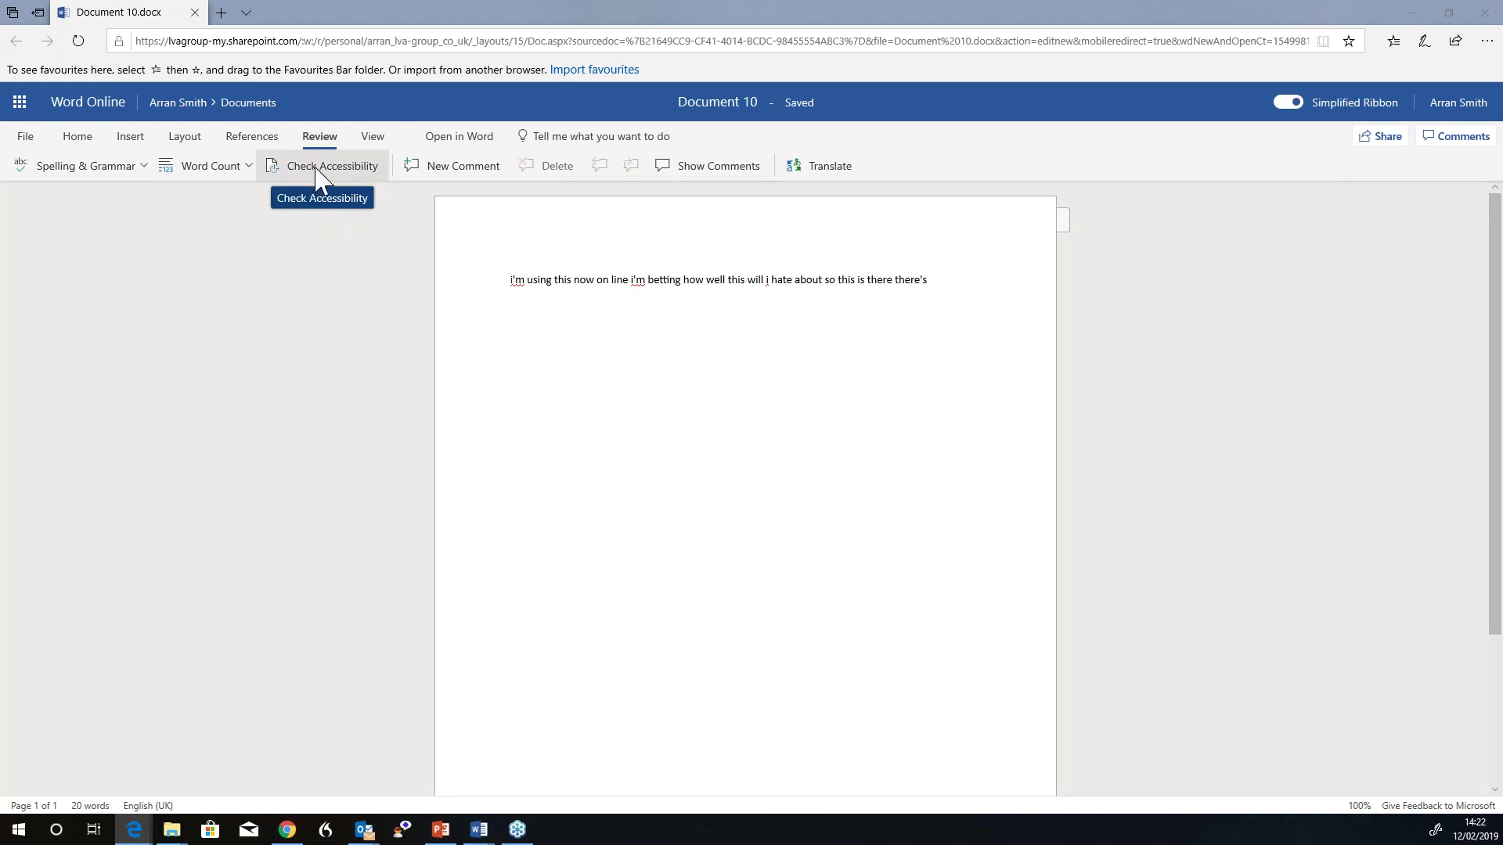
pyautogui.click(371, 139)
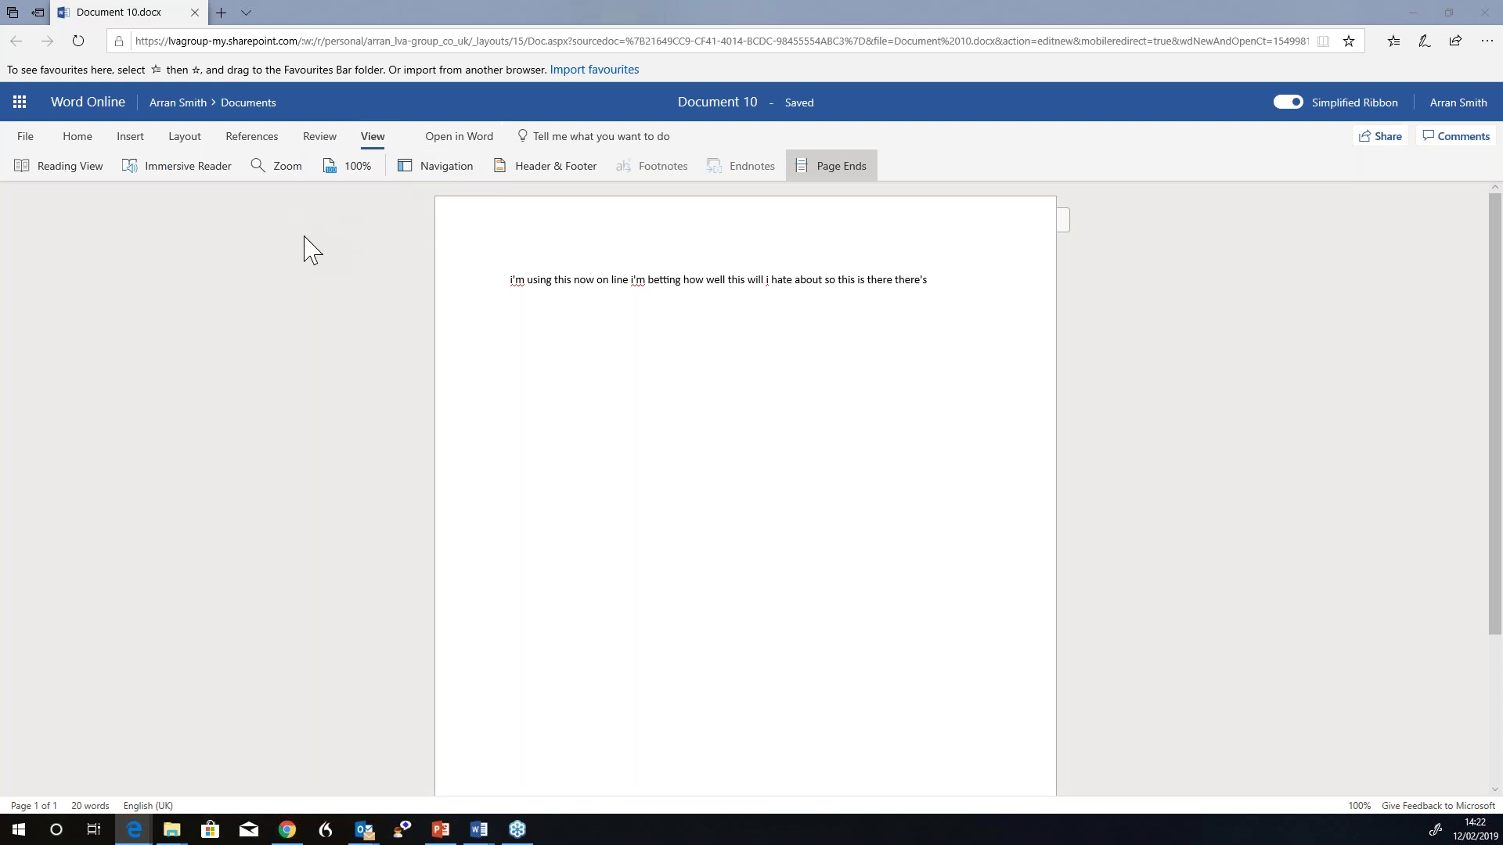
pyautogui.click(180, 175)
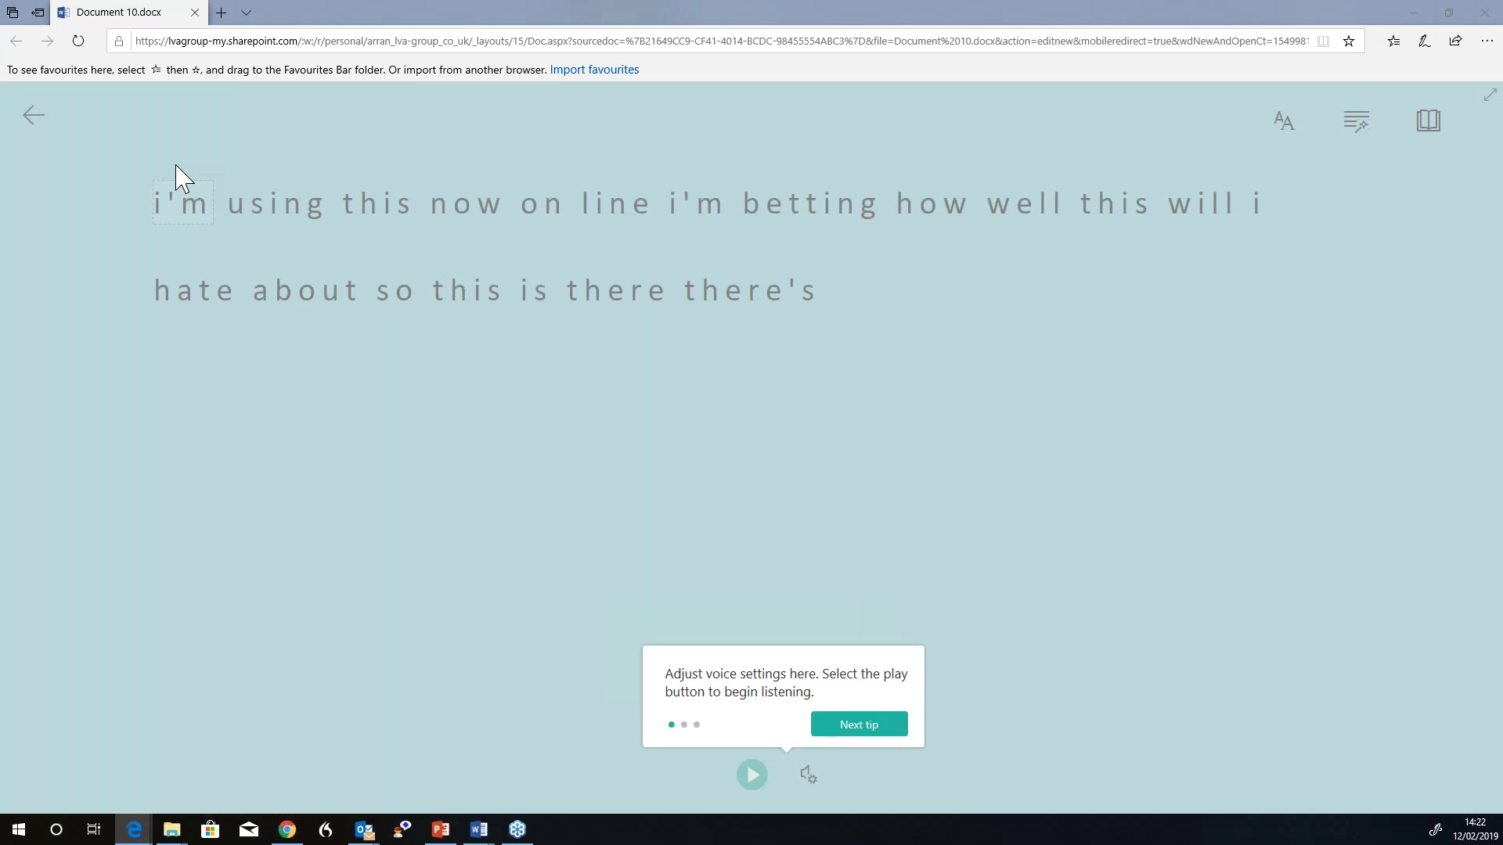
pyautogui.click(865, 729)
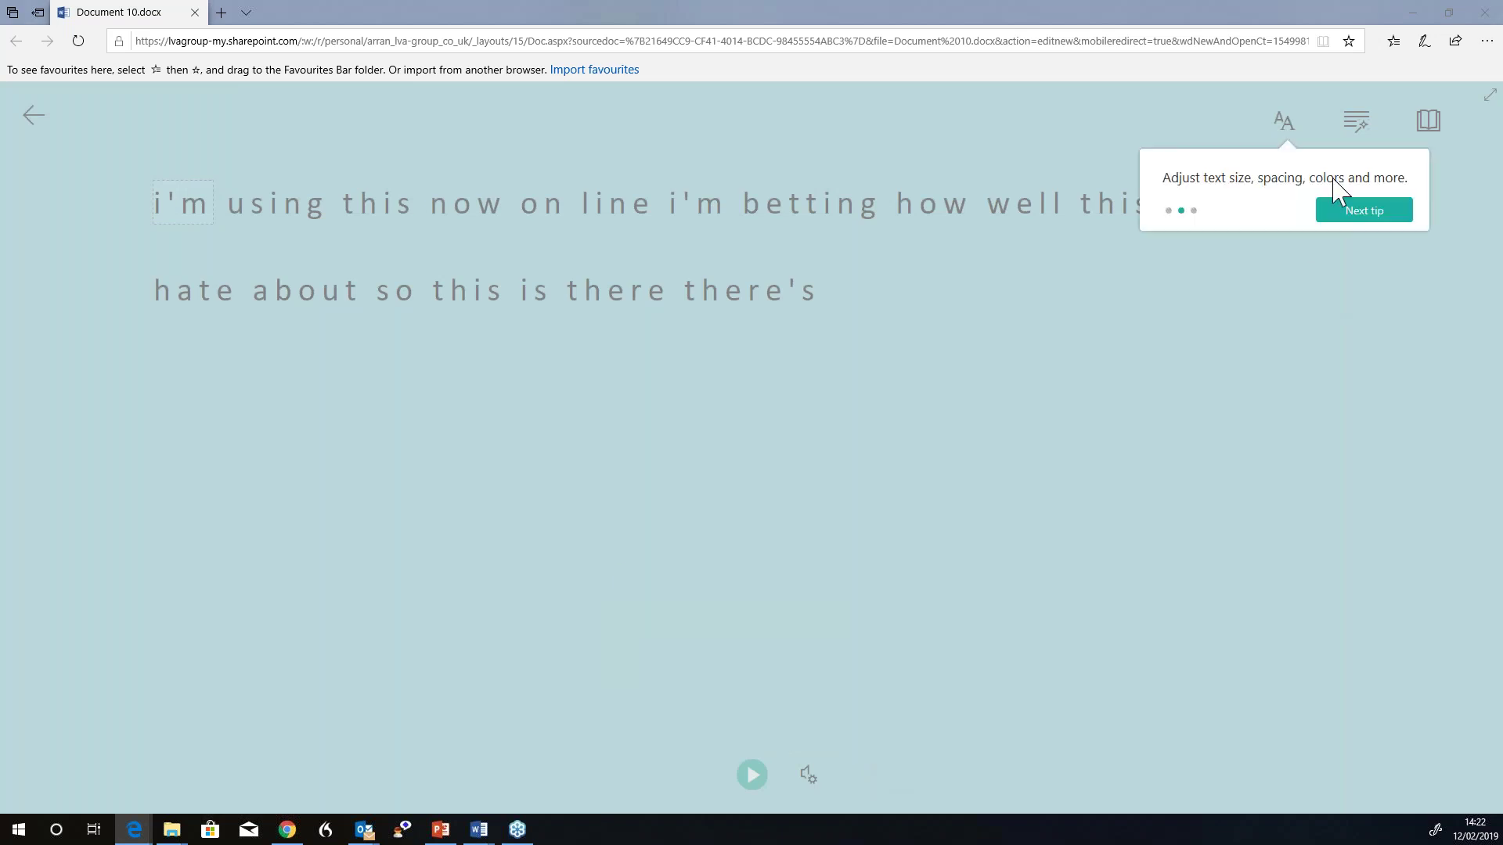
pyautogui.click(1362, 213)
pyautogui.click(1378, 212)
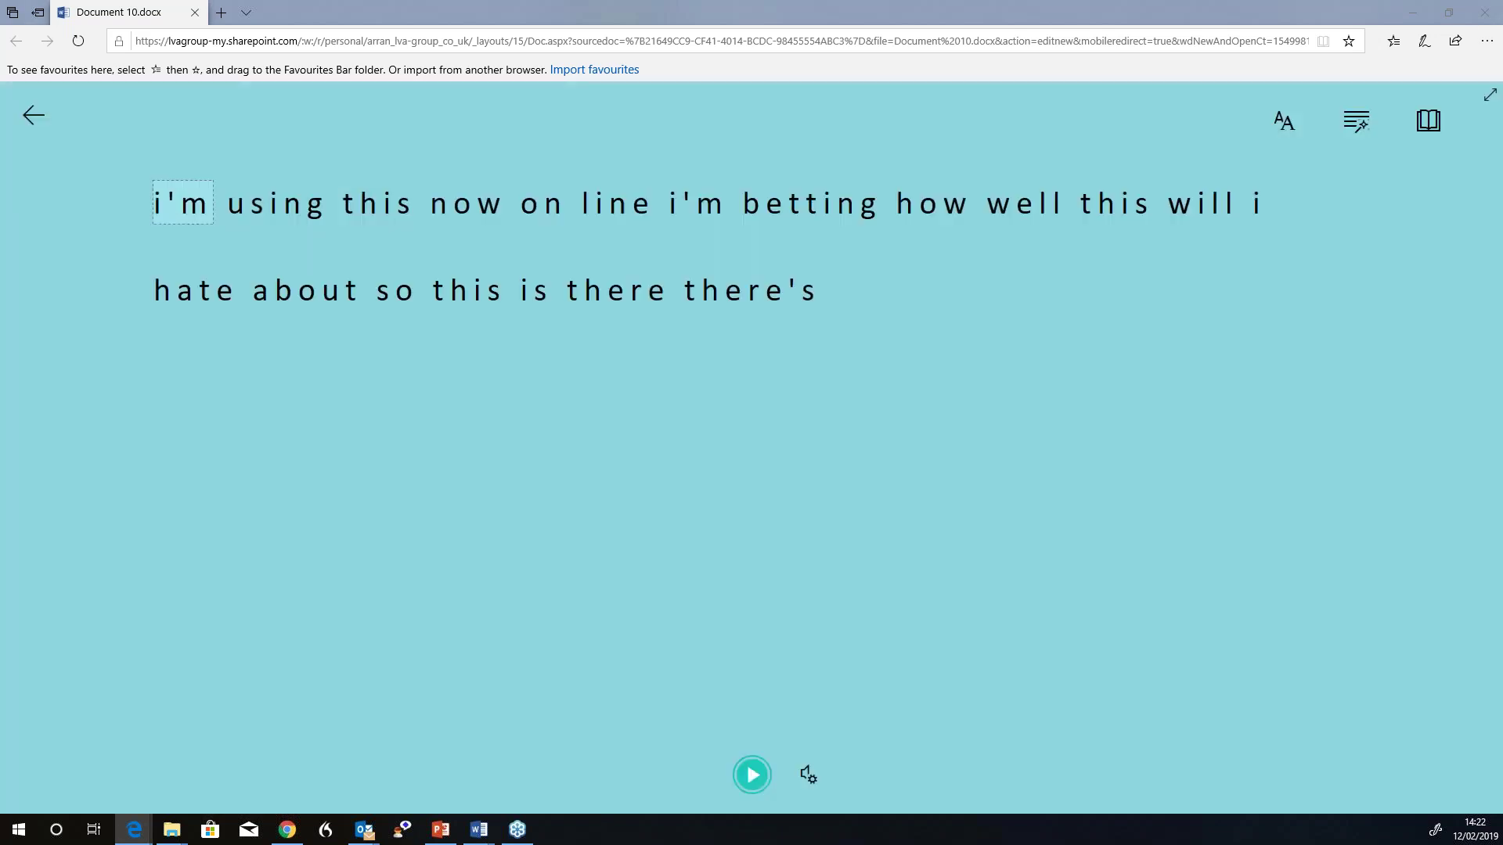
pyautogui.click(752, 776)
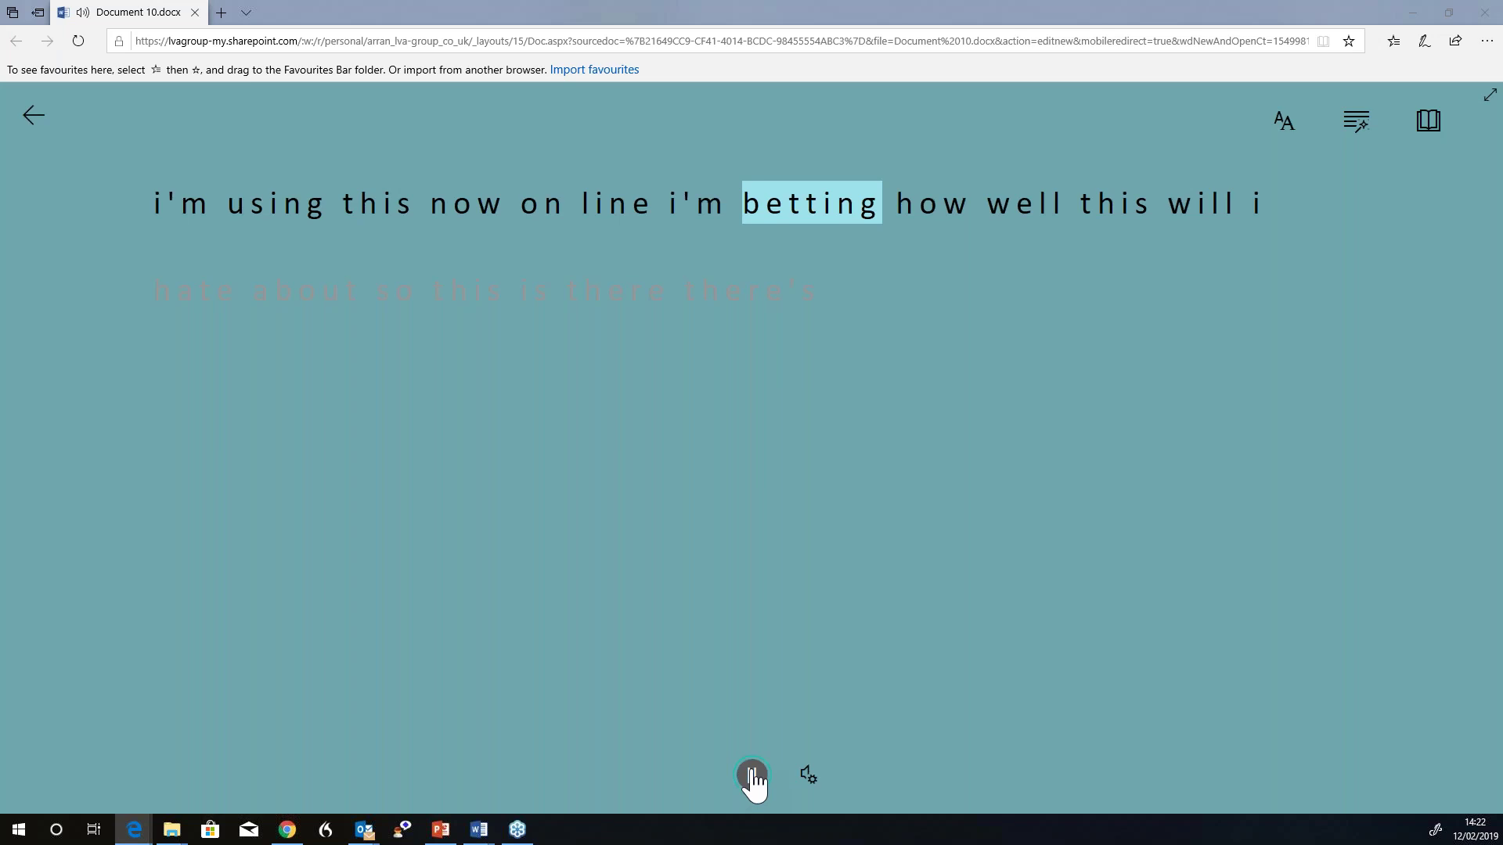
pyautogui.click(33, 117)
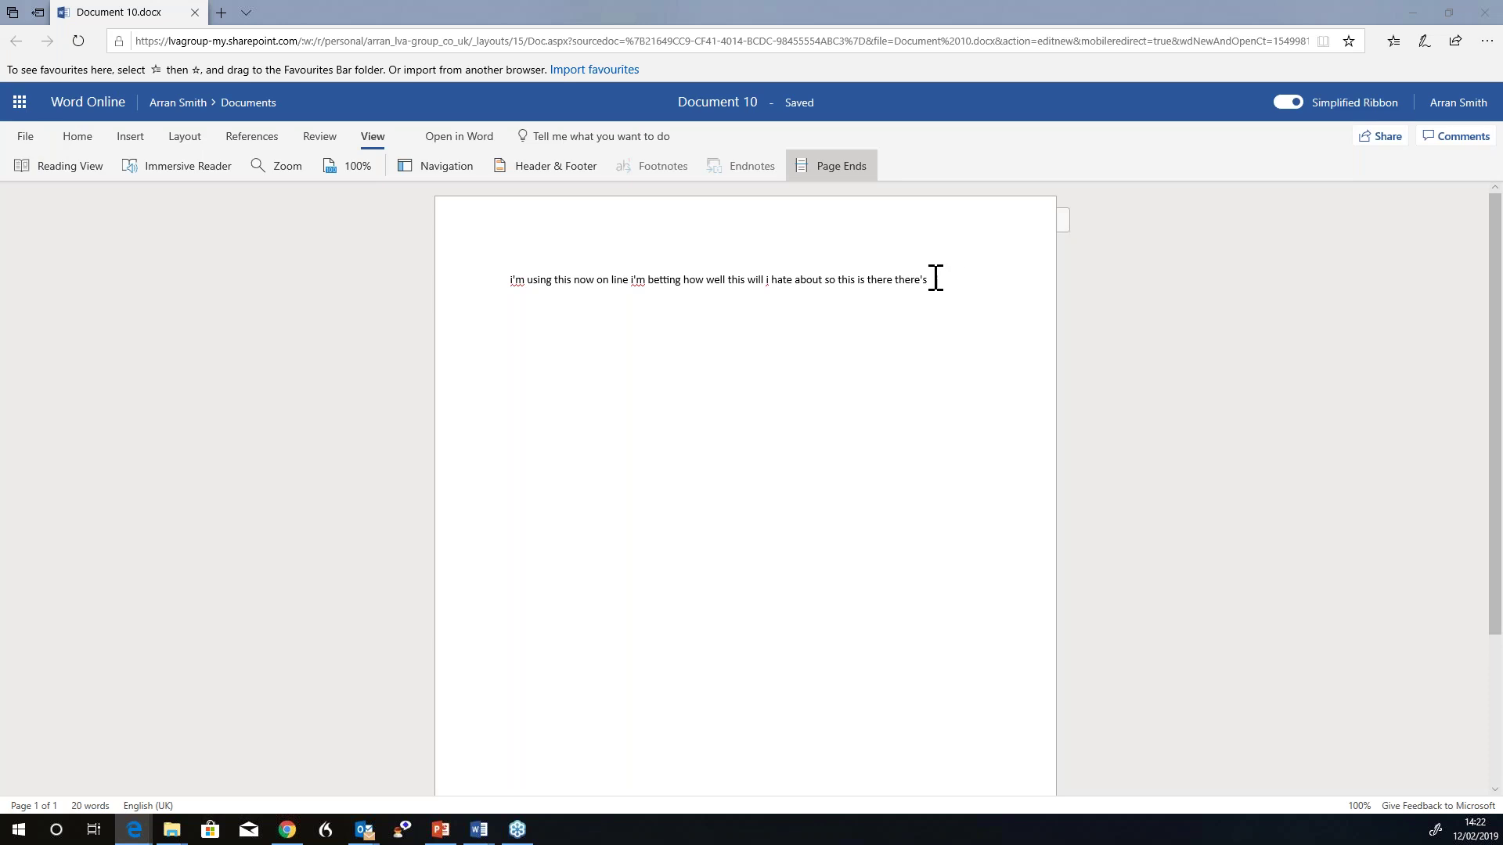
# Delete everything after "betting" in the dictated sentence and bring back the basic formatting commands.
pyautogui.moveTo(935, 280); pyautogui.dragTo(688, 291)
pyautogui.press('BackSpace')
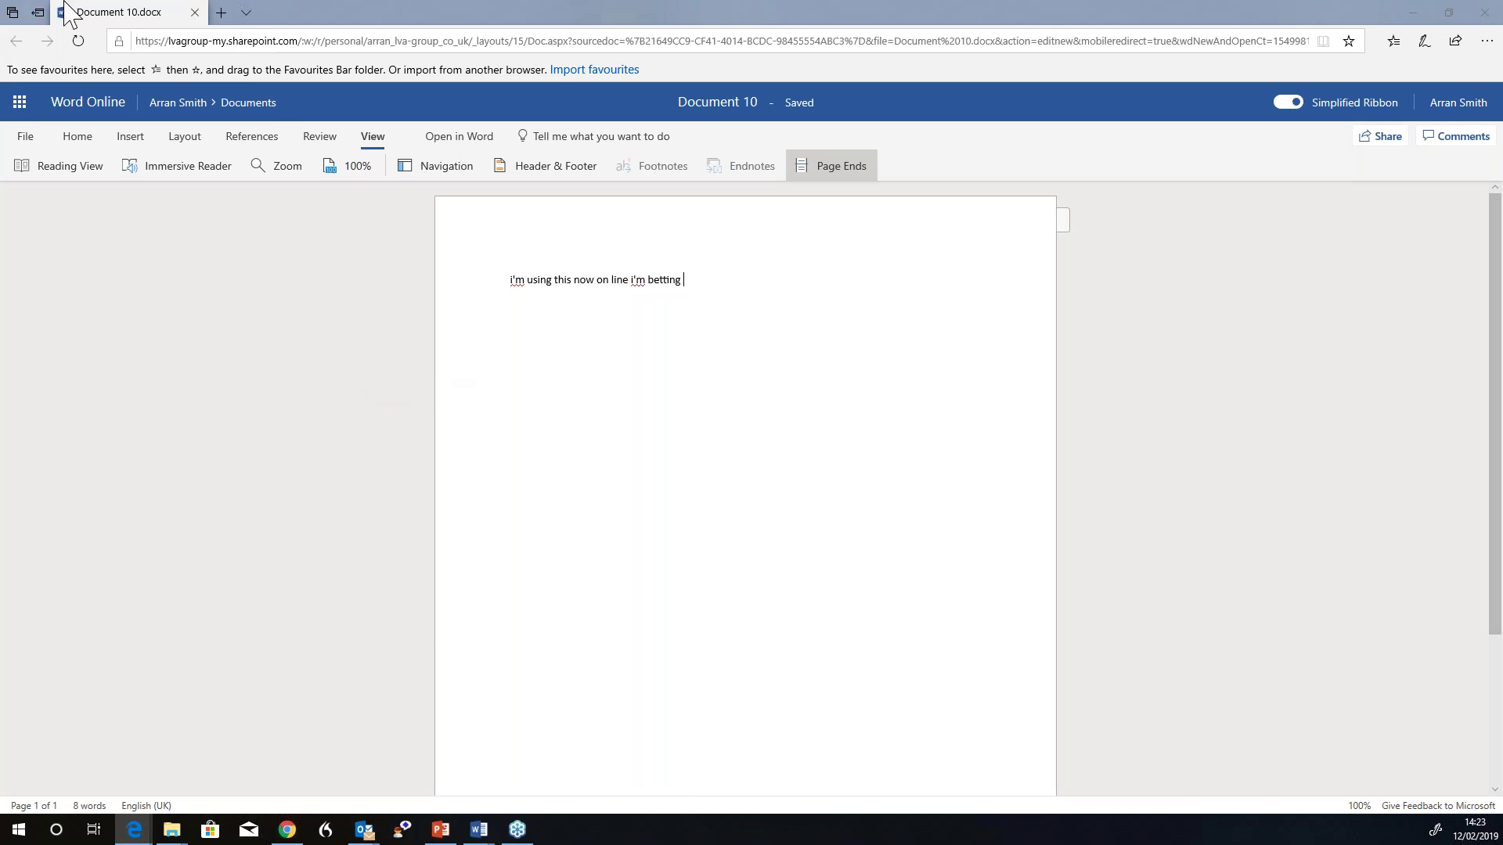
pyautogui.click(82, 143)
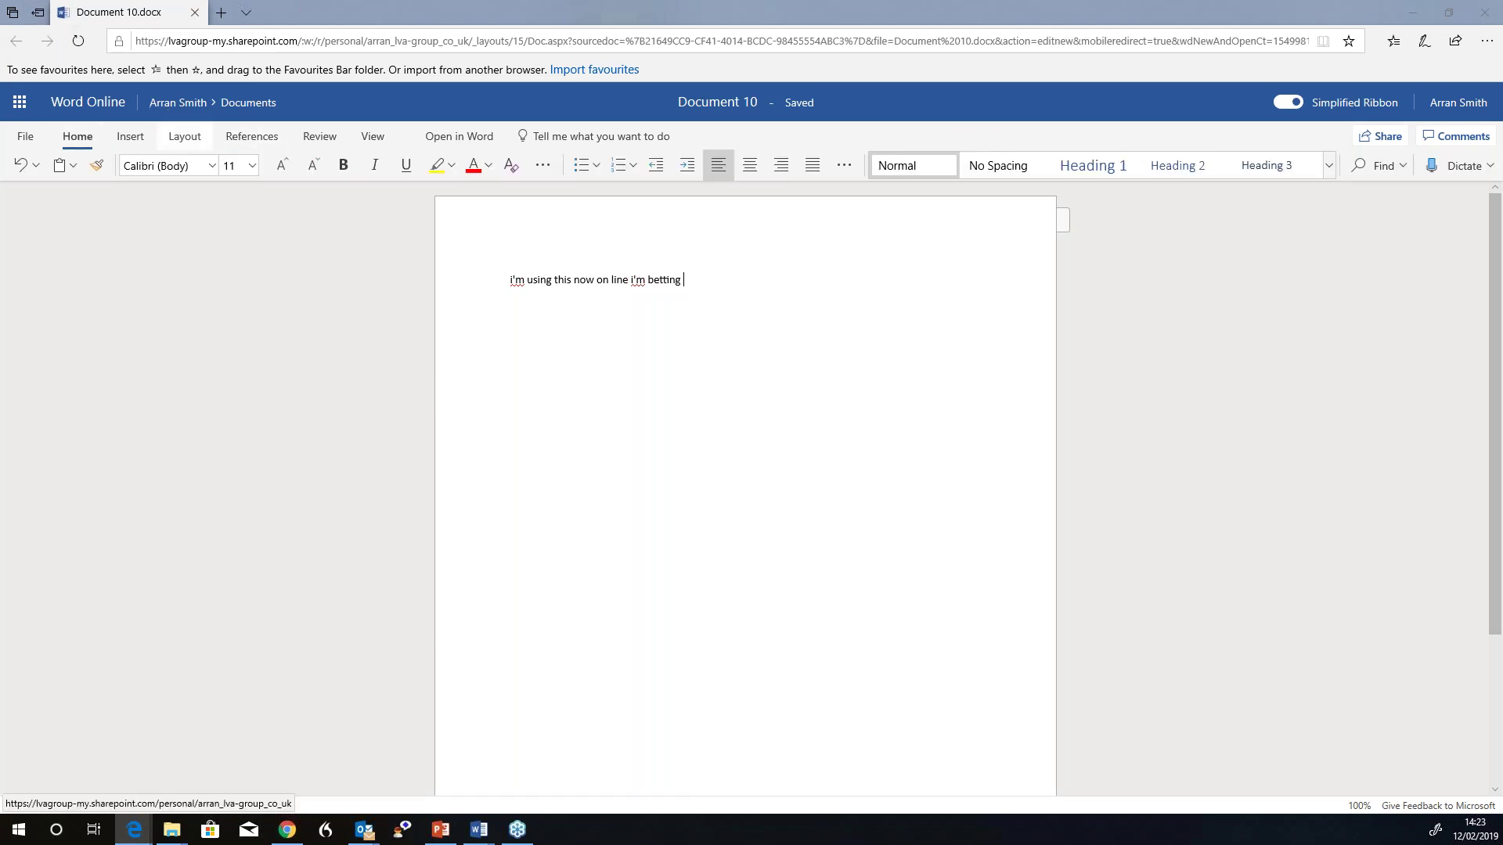
# Minimise the browser and Word to return to the PowerPoint slide show, and advance from Dictation to the Microsoft Educator Community slide.
pyautogui.click(1413, 13)
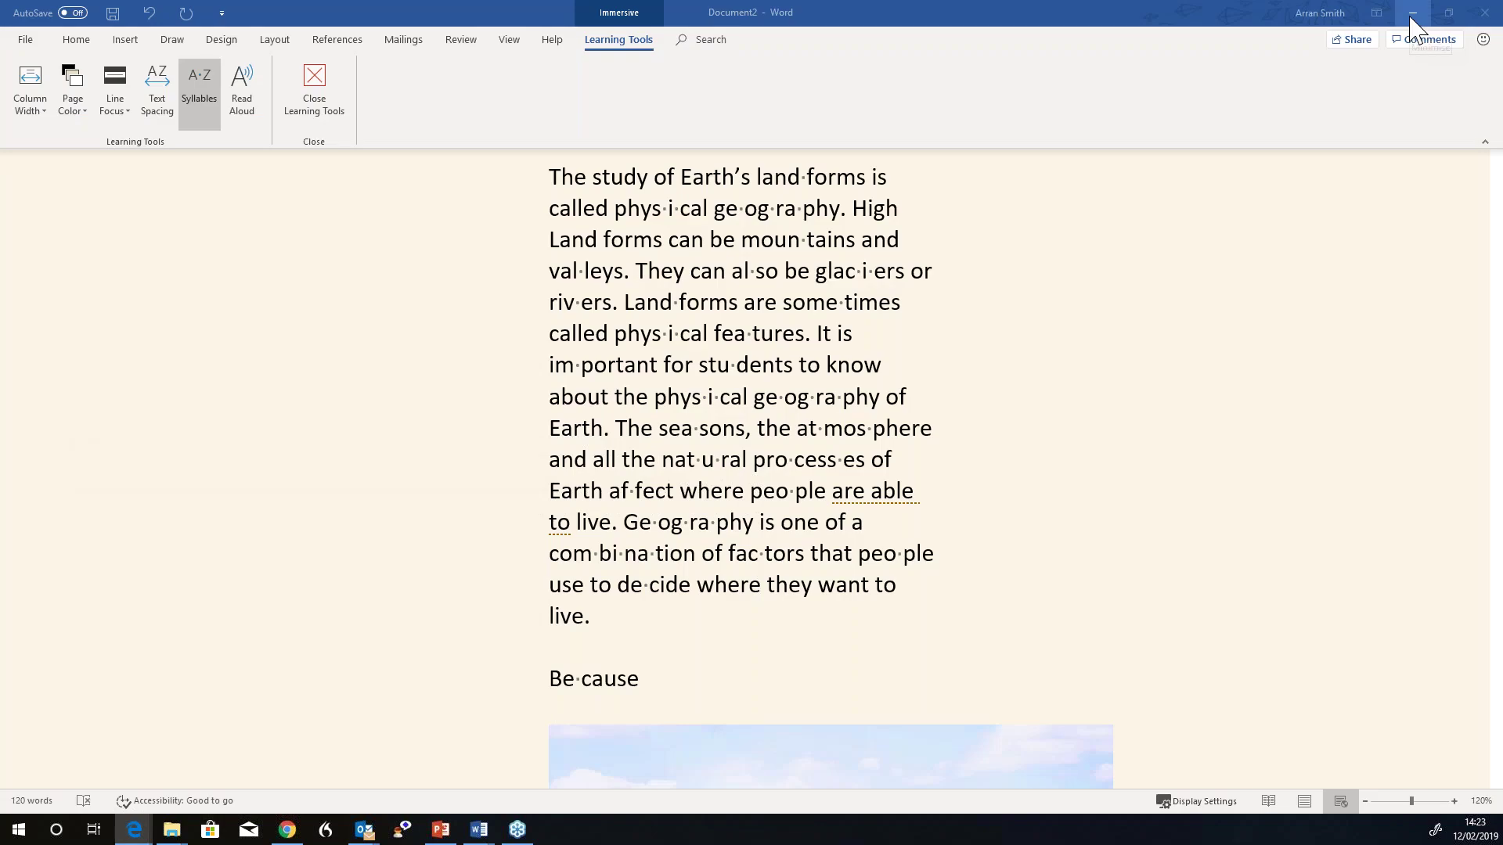
pyautogui.click(1412, 13)
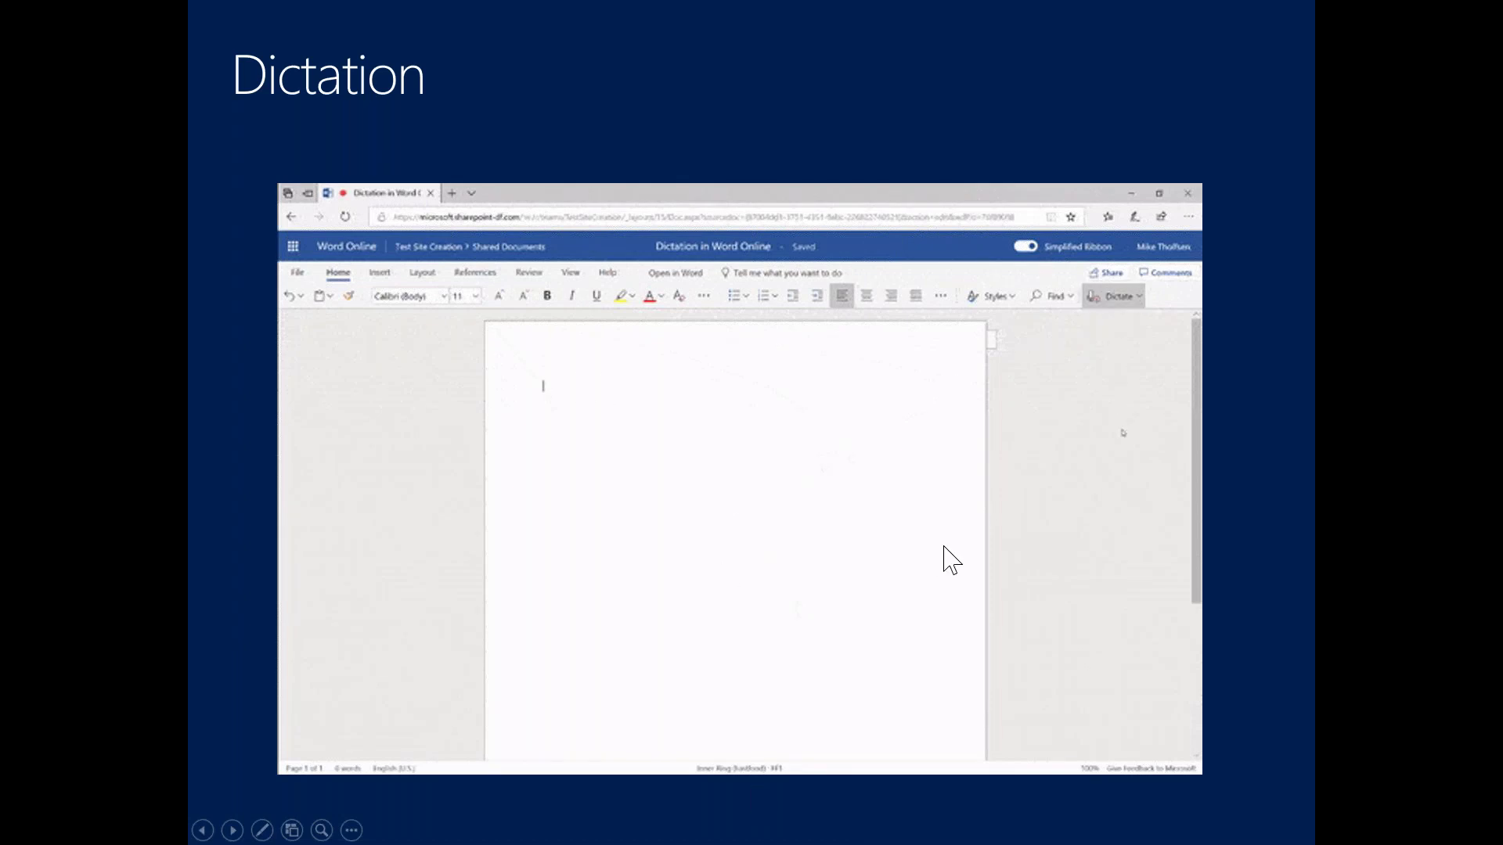
pyautogui.press('Right')
pyautogui.press('Right')
pyautogui.press('Right')
pyautogui.press('Right')
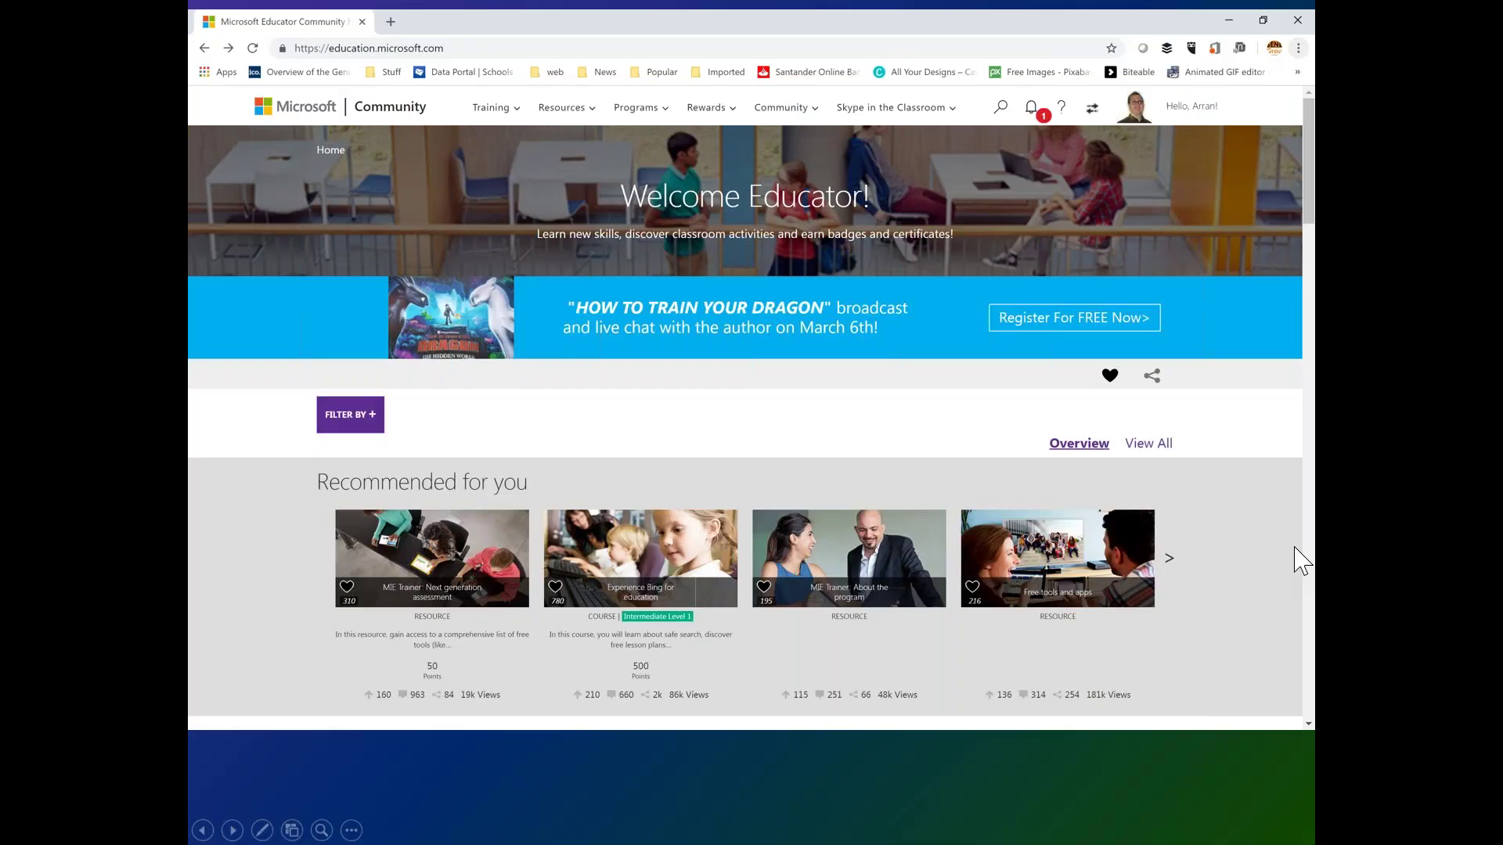
# Advance past the inclusive link to the "Building a foundation for future success" slide and show the overview of all slides.
pyautogui.press('Right')
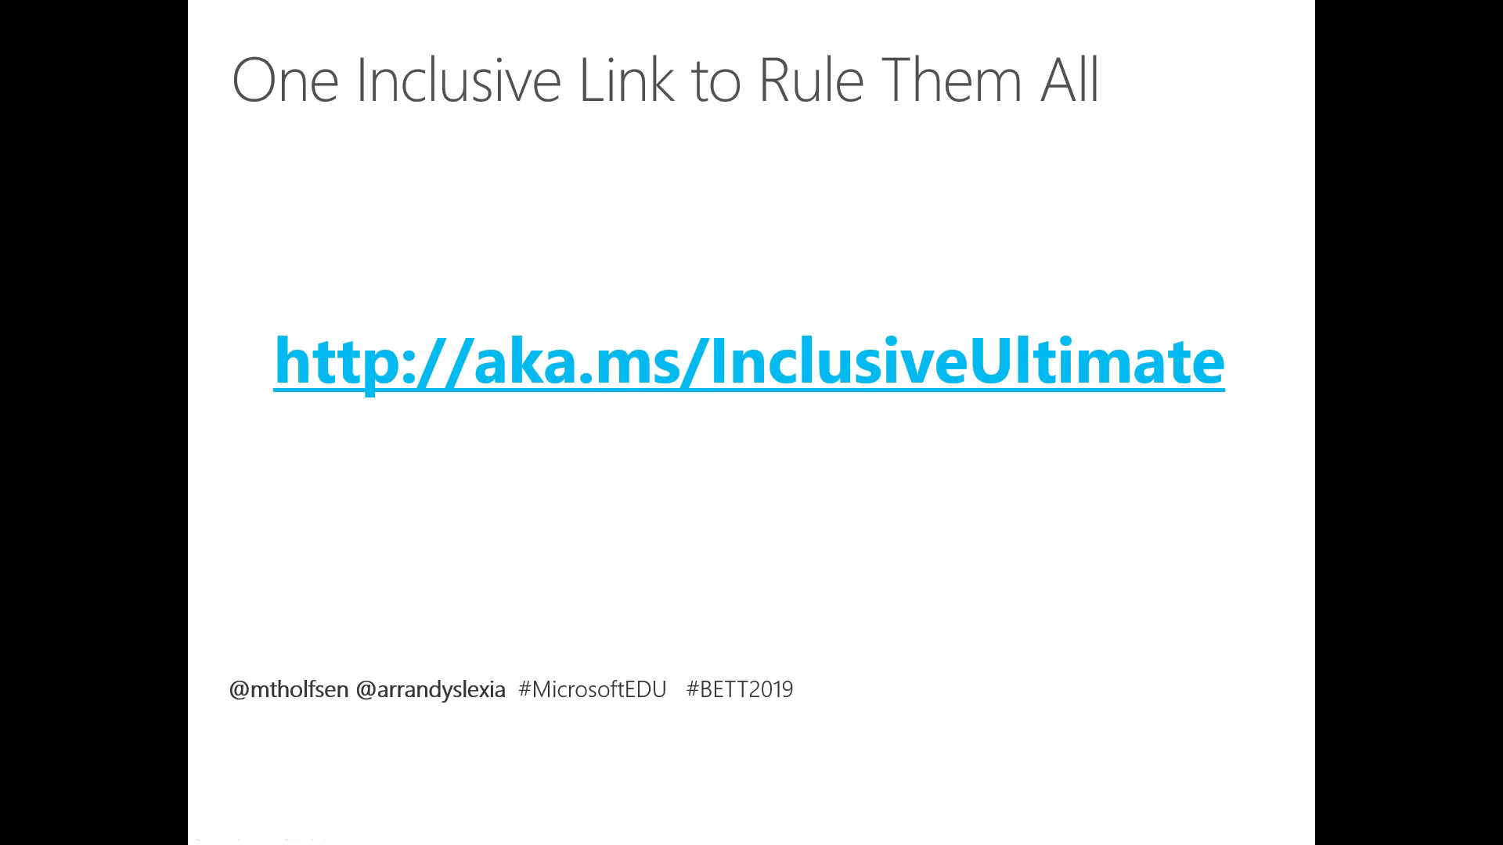
pyautogui.click(1130, 587)
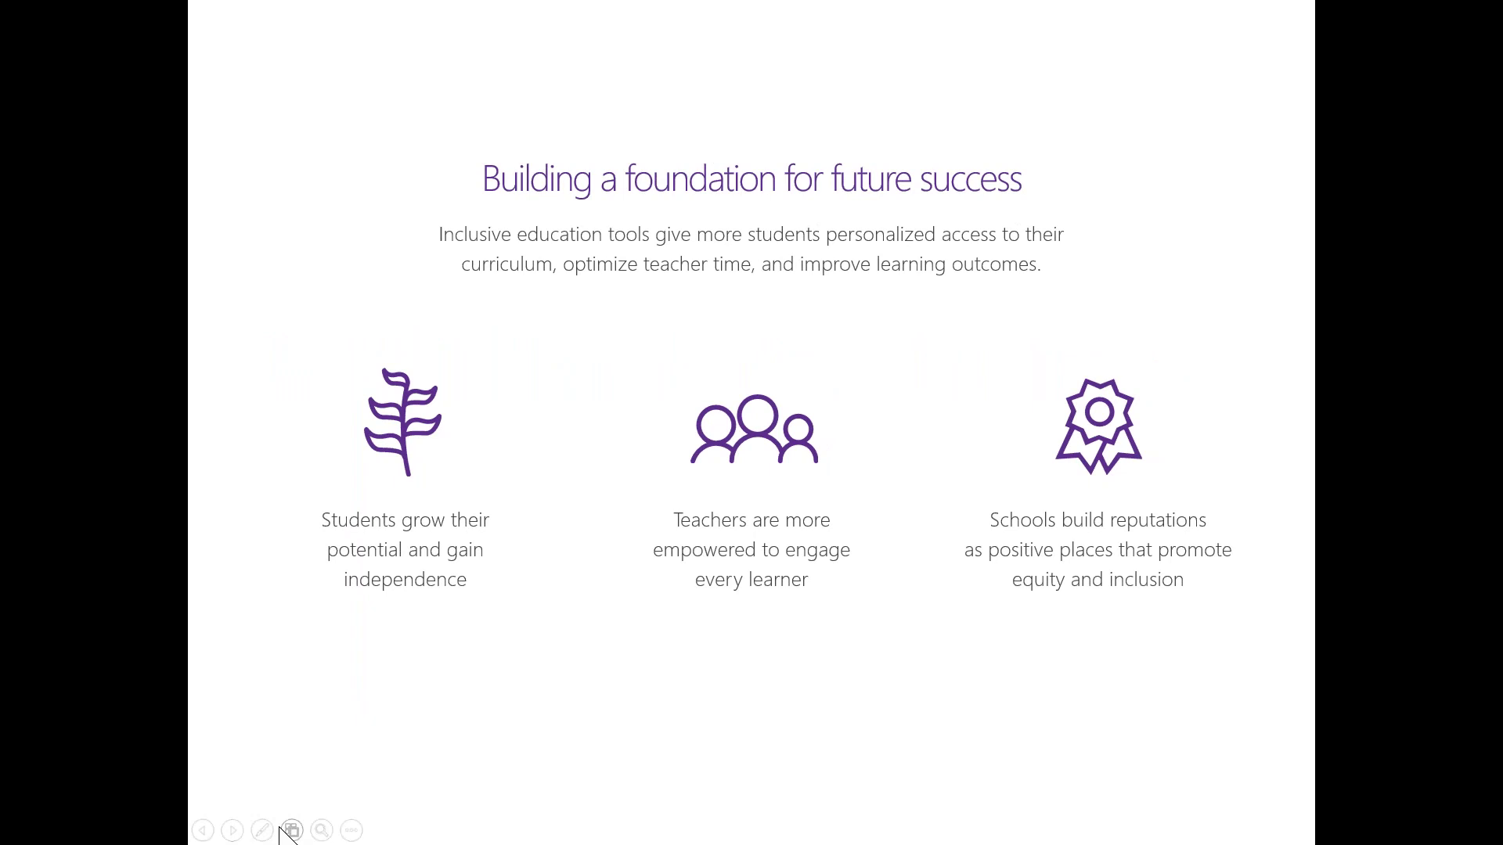
pyautogui.click(292, 830)
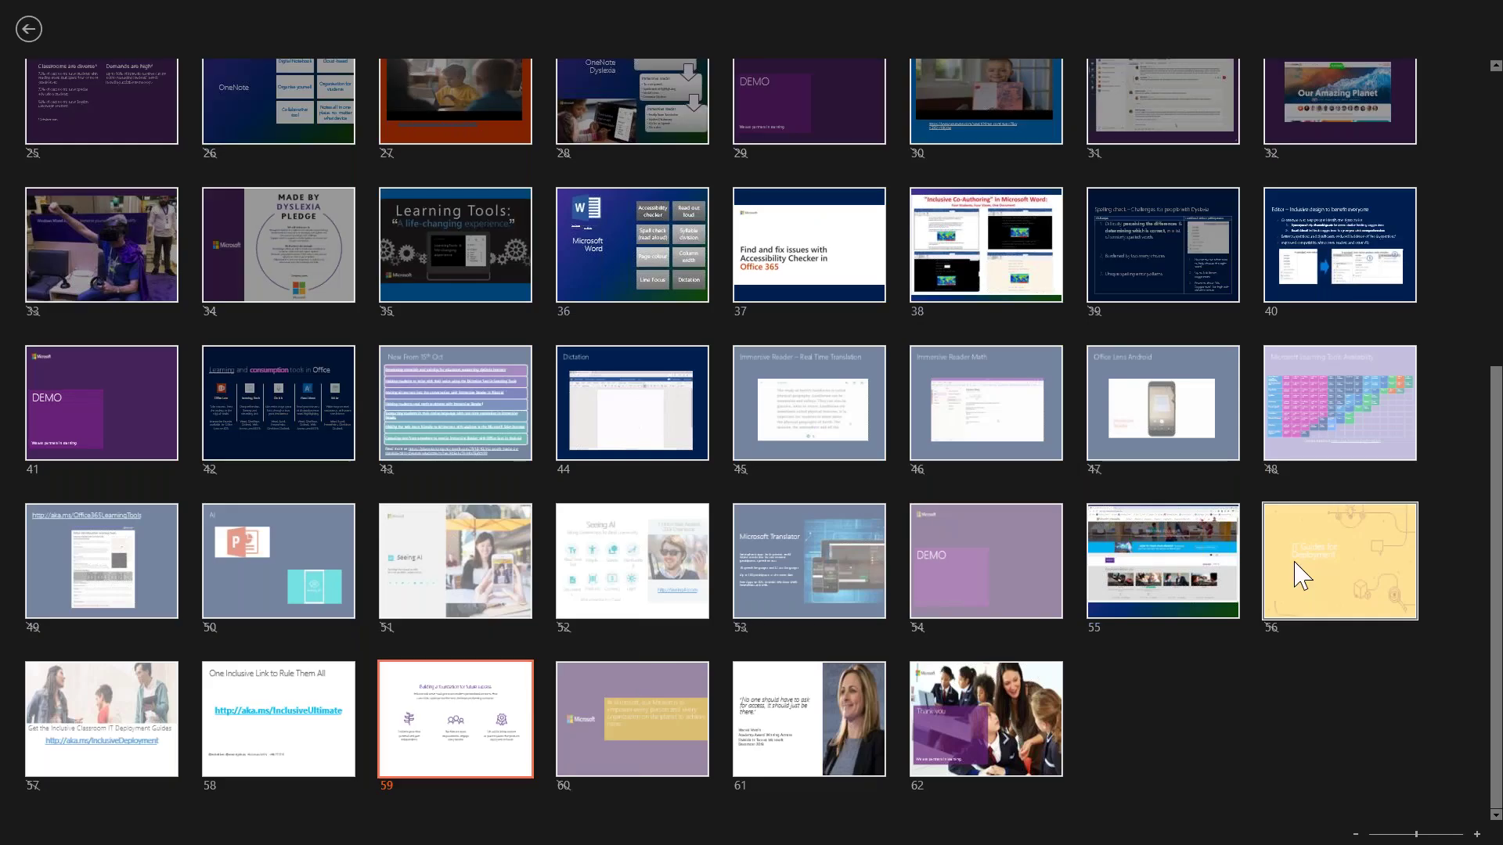
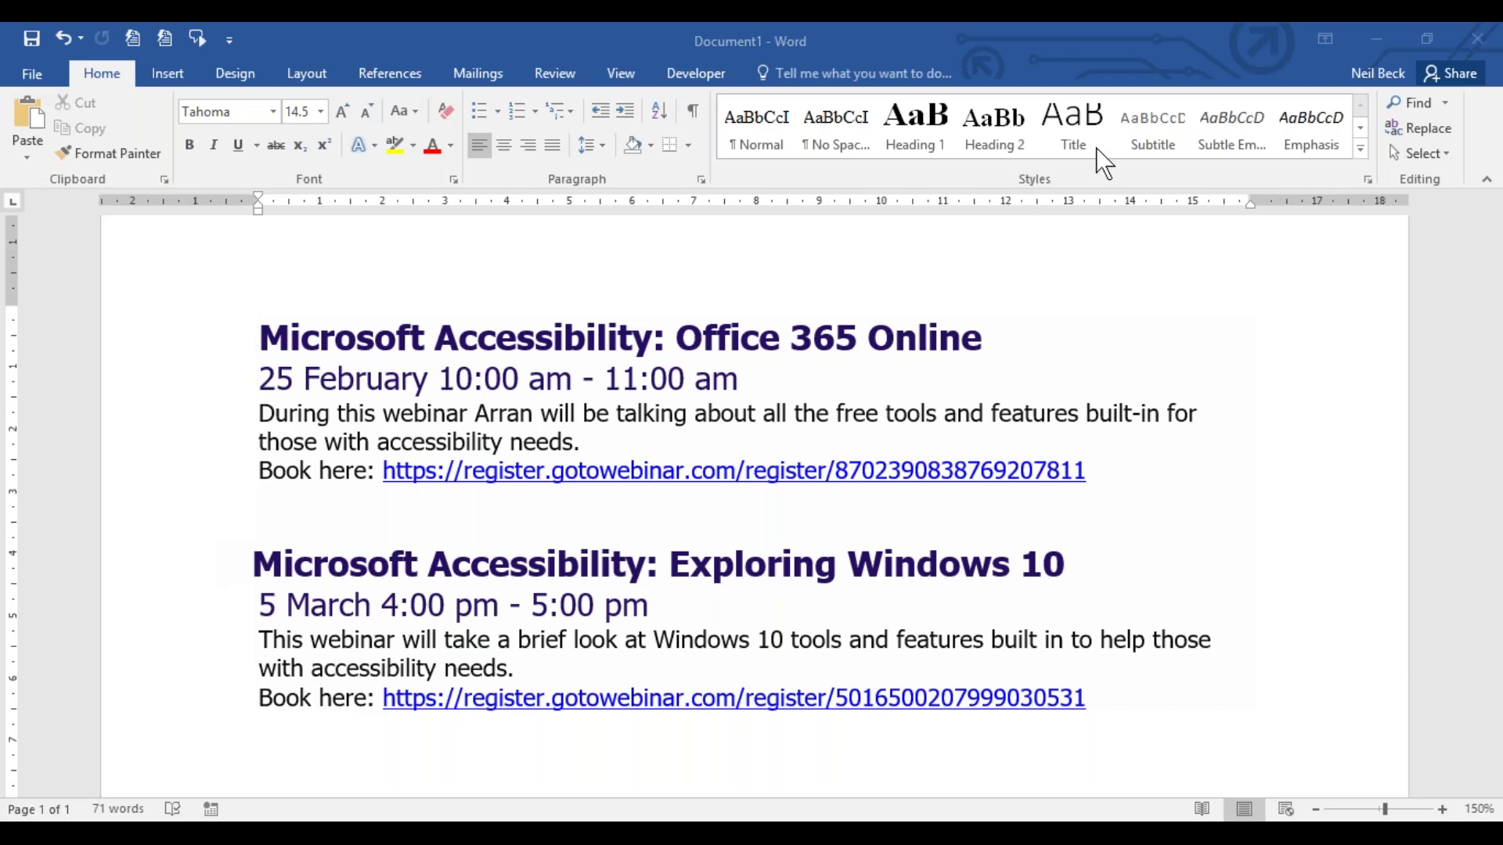
# Place the cursor in the 5 March line and in the Office 365 Online heading to compare their styles.
pyautogui.click(1066, 25)
pyautogui.click(872, 26)
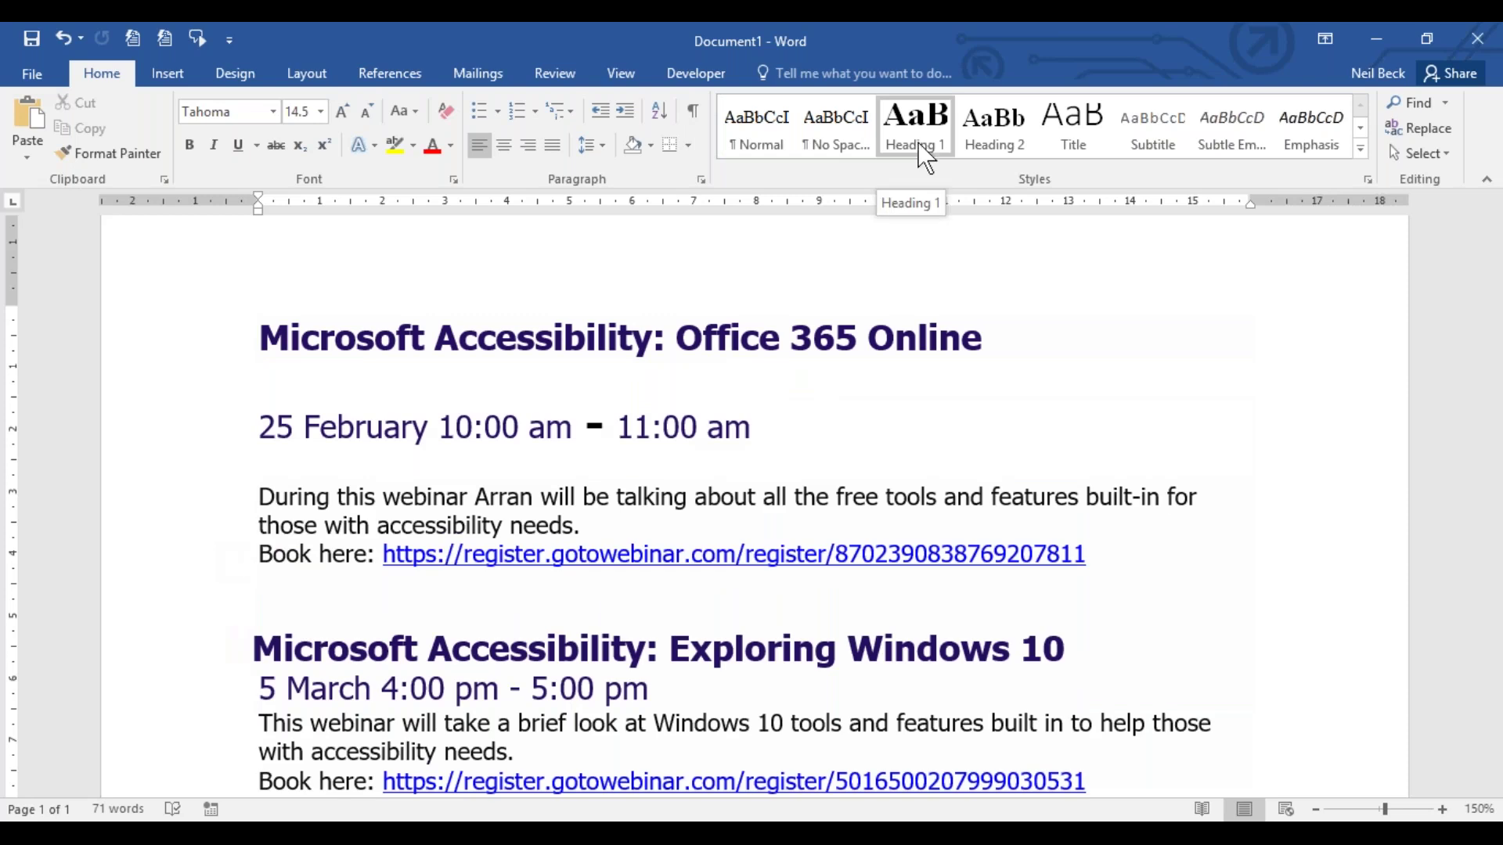
pyautogui.click(667, 611)
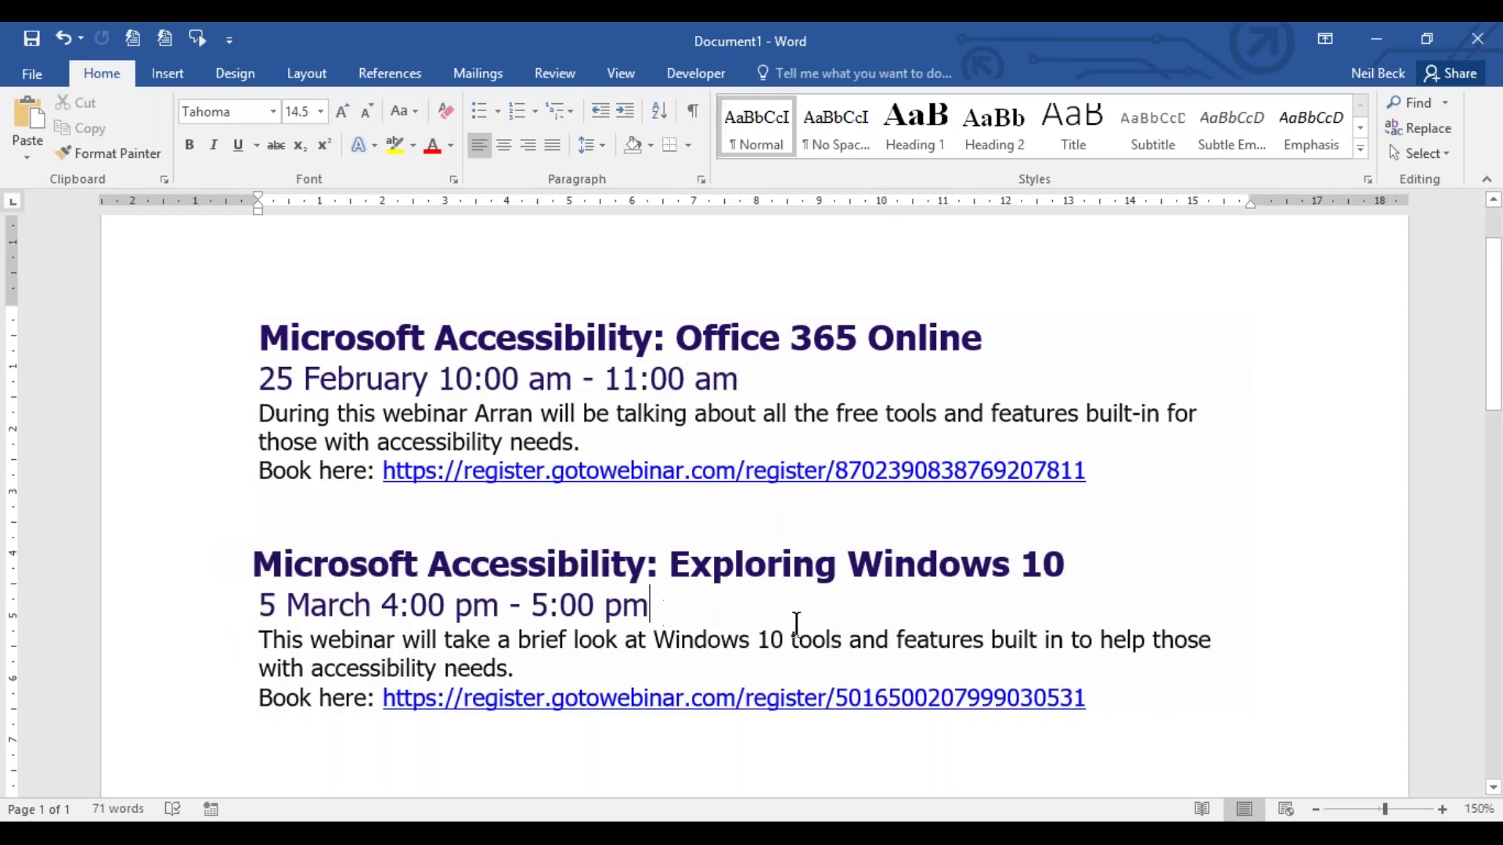
pyautogui.click(259, 337)
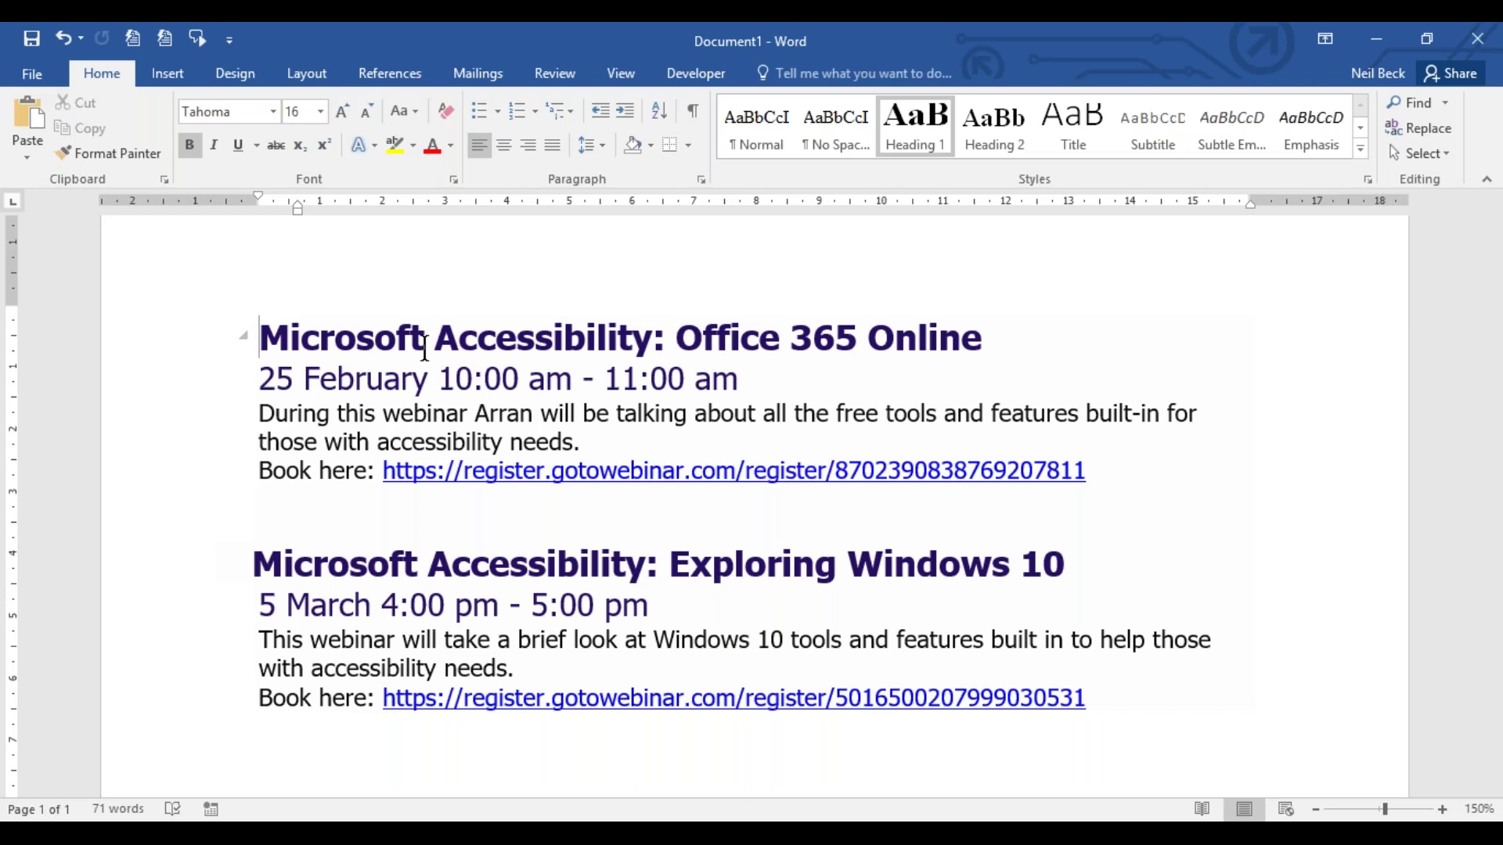
# Show the document's headings in the Navigation pane and widen the pane so their text is easier to read.
pyautogui.click(623, 71)
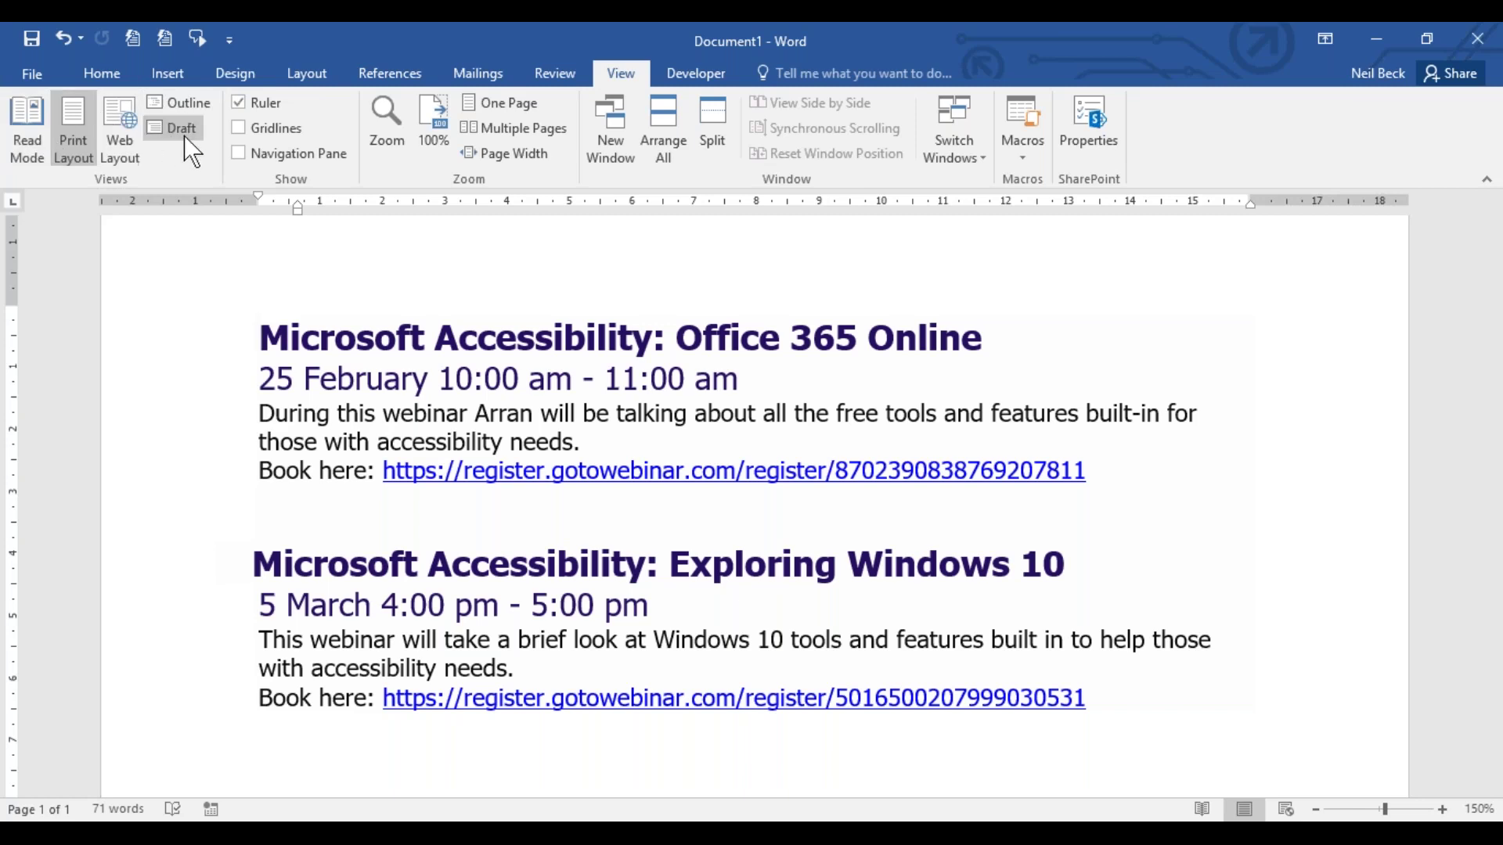
pyautogui.click(238, 151)
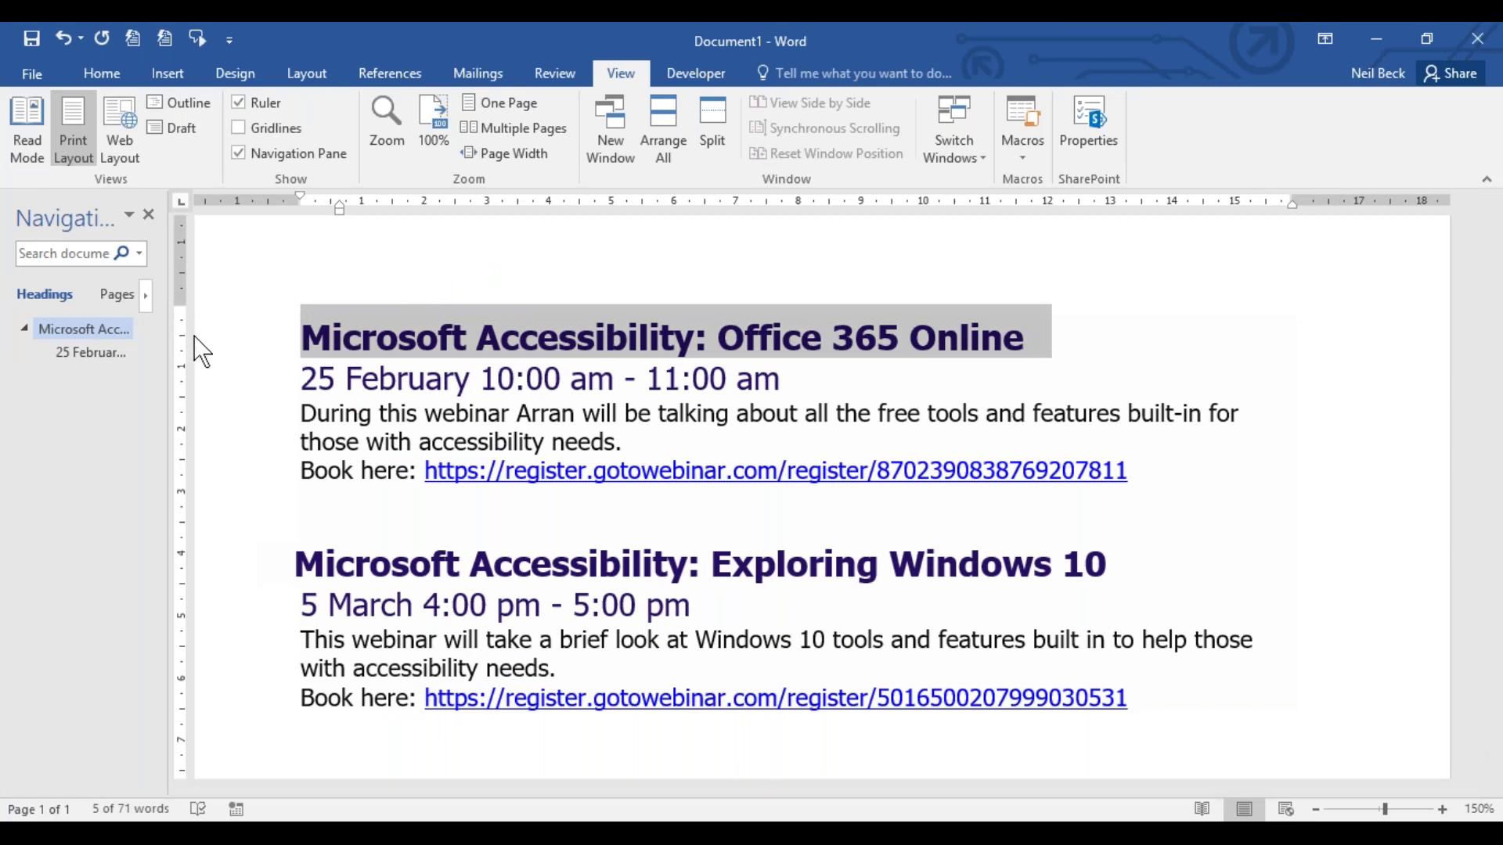
pyautogui.moveTo(167, 339); pyautogui.dragTo(270, 358)
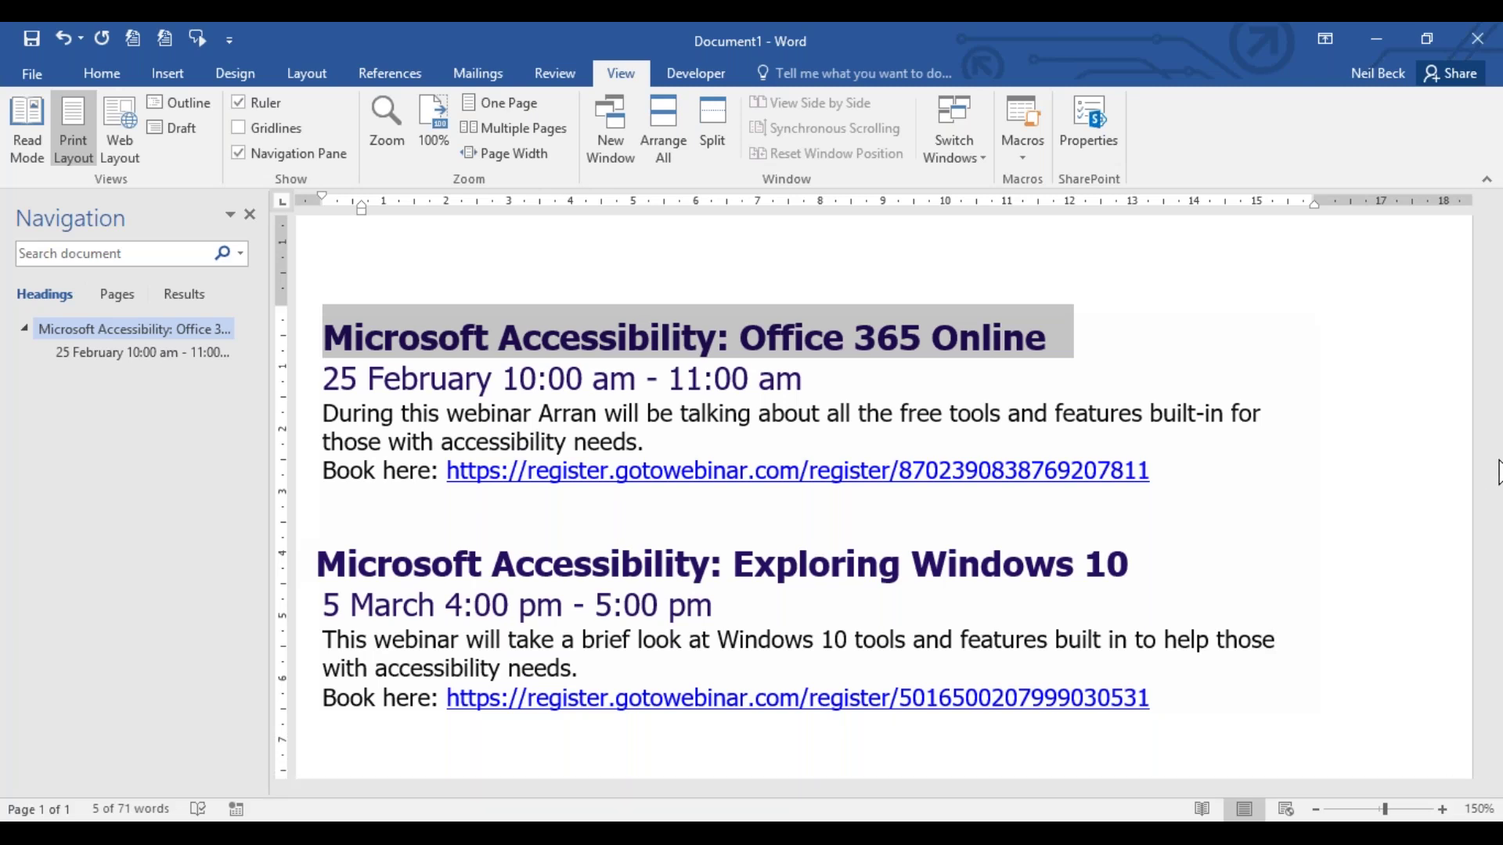
pyautogui.click(1500, 473)
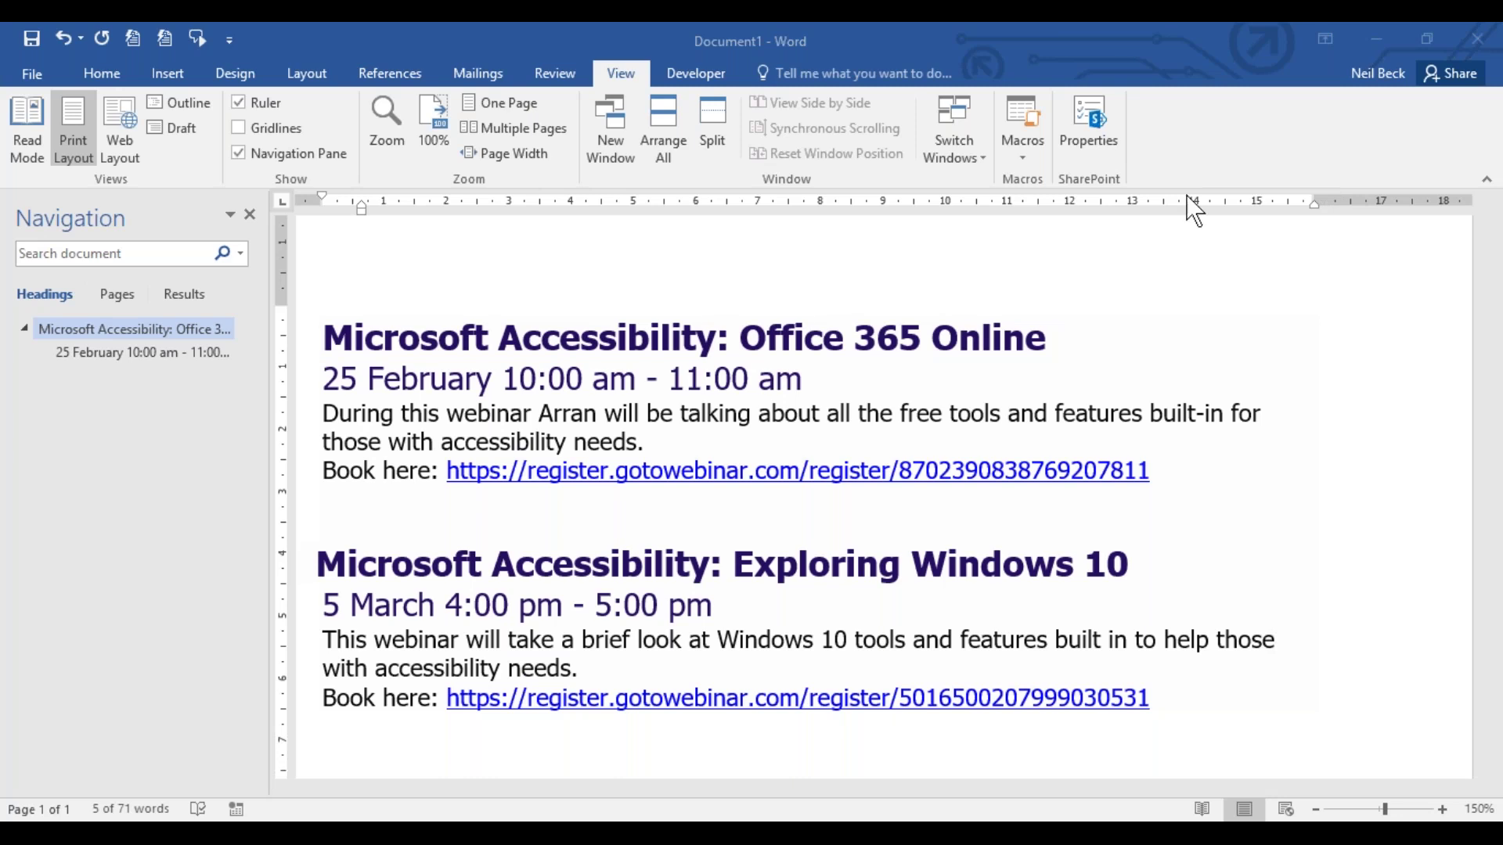
# Close the Navigation pane.
pyautogui.click(248, 215)
pyautogui.click(249, 216)
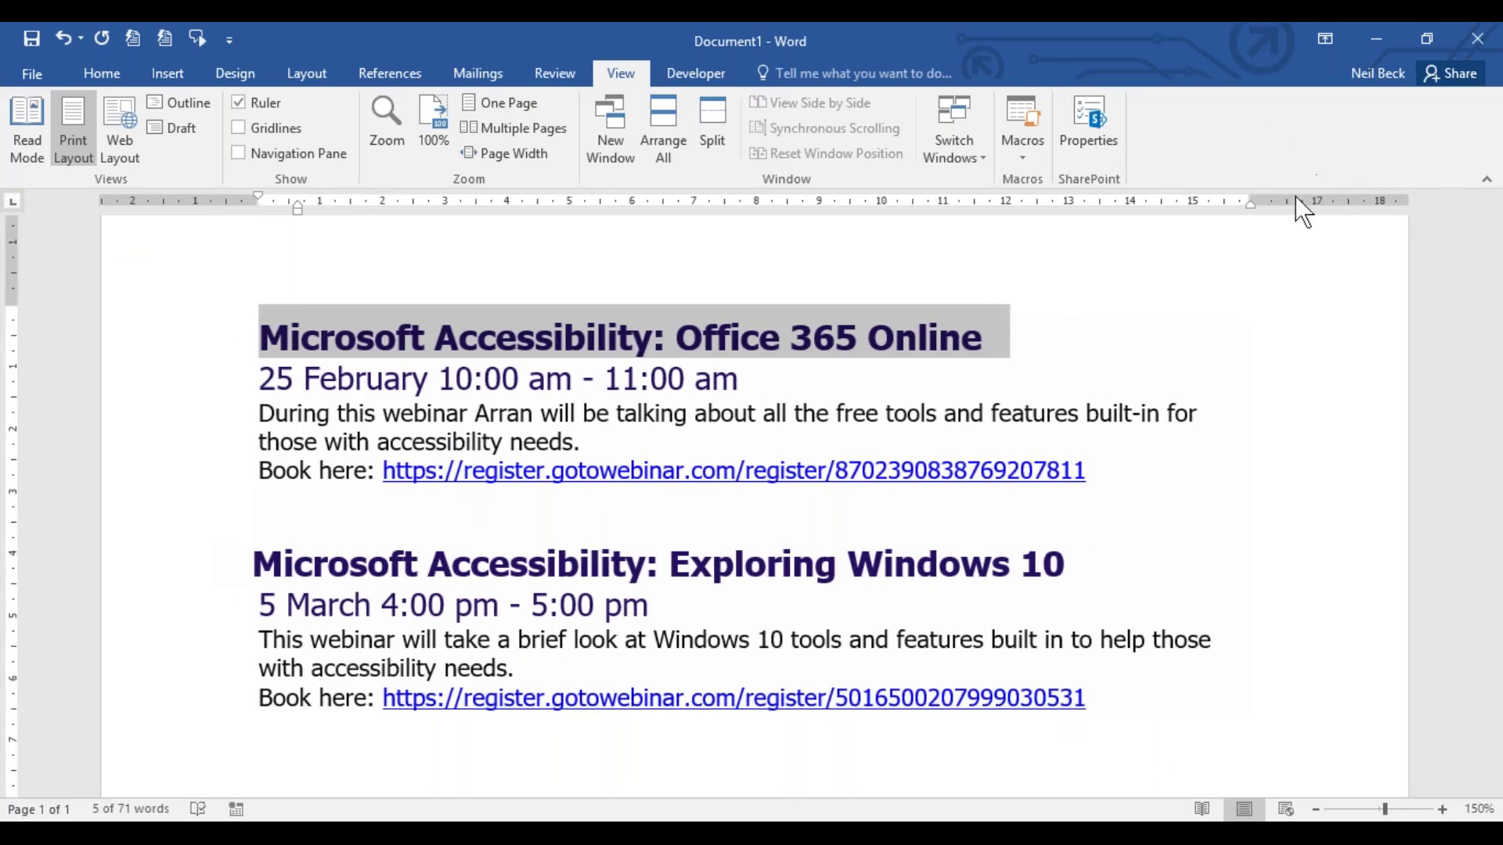
pyautogui.click(1202, 56)
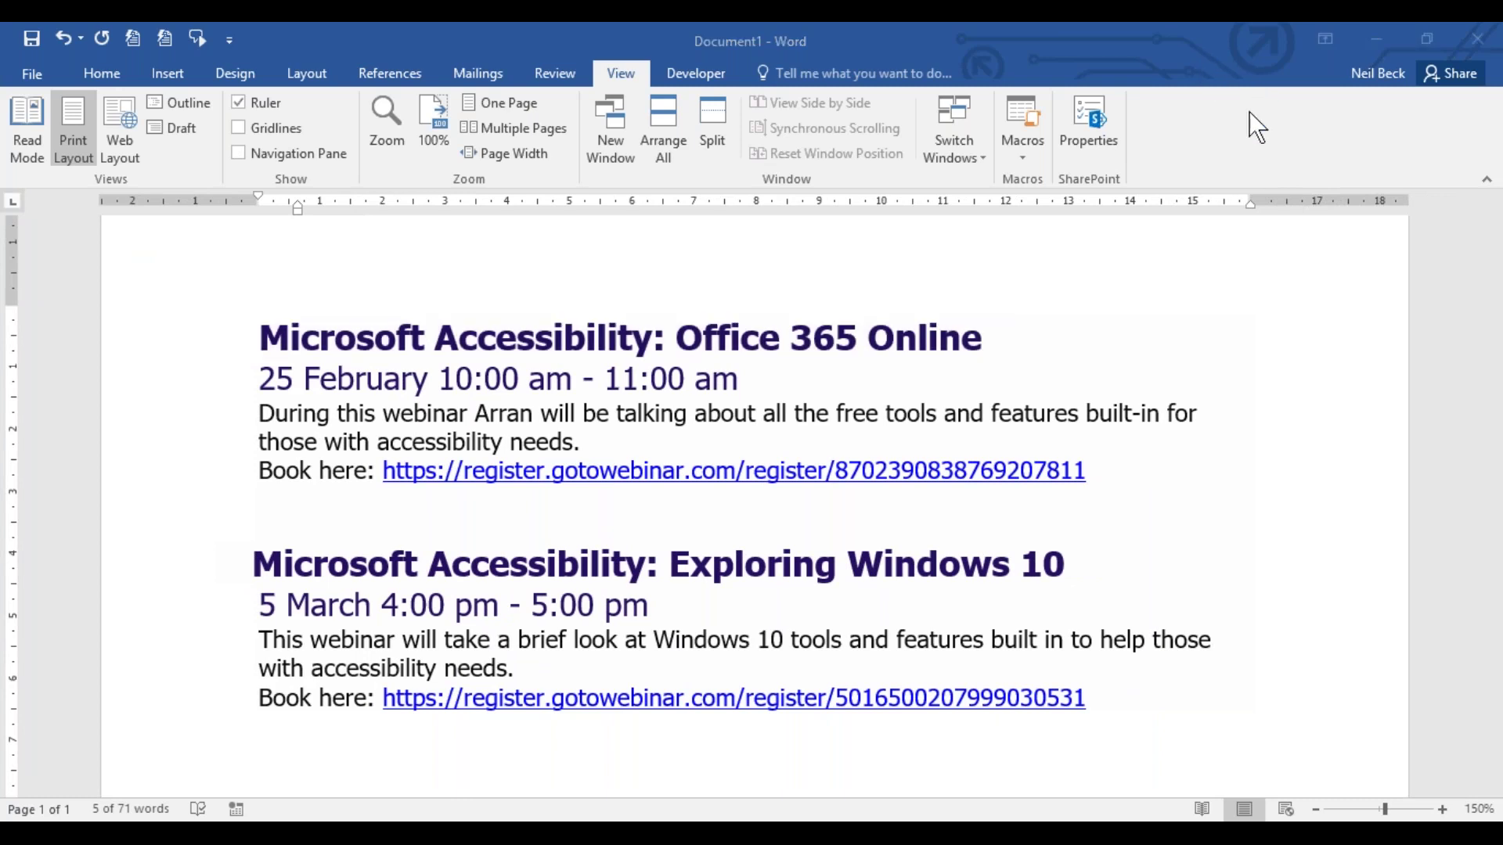